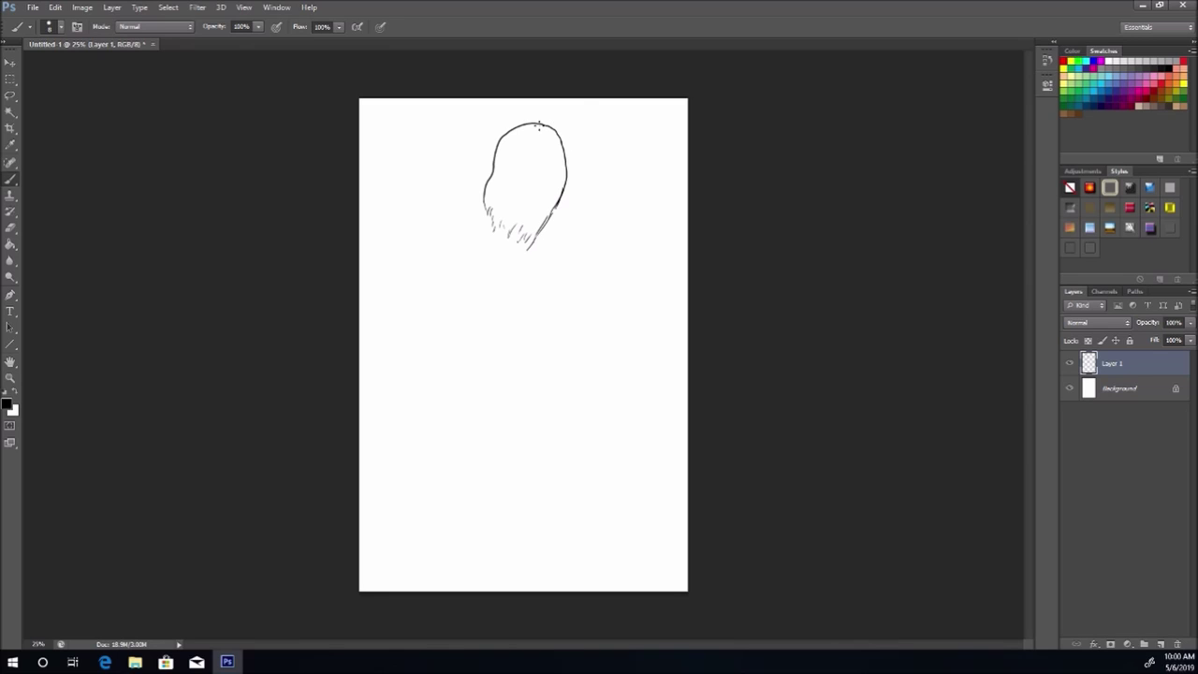
Step: Sketch the creature's facial features and forehead hair lines inside the head outline, and reinforce the outline along the crown
left_click_drag(531, 123, 522, 158)
mouse_move(530, 183)
left_mouse_down()
mouse_move(542, 185)
mouse_move(510, 185)
mouse_move(522, 190)
mouse_move(511, 204)
mouse_move(531, 206)
mouse_move(501, 154)
mouse_move(520, 126)
left_mouse_up()
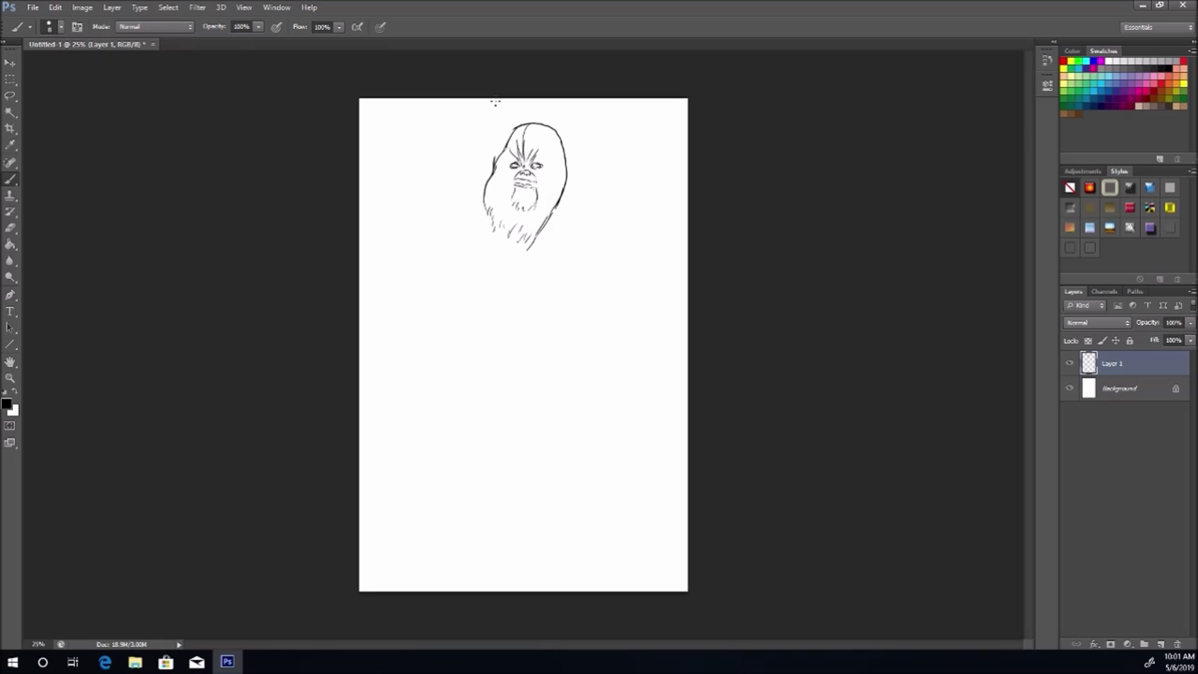
left_click_drag(498, 159, 536, 122)
Step: Sketch the shoulders, the arm on the bandolier-shoulder side and its forearm reaching across the waist to a small circle
left_click_drag(565, 183, 558, 213)
mouse_move(565, 204)
left_mouse_down()
mouse_move(591, 221)
mouse_move(603, 268)
left_mouse_up()
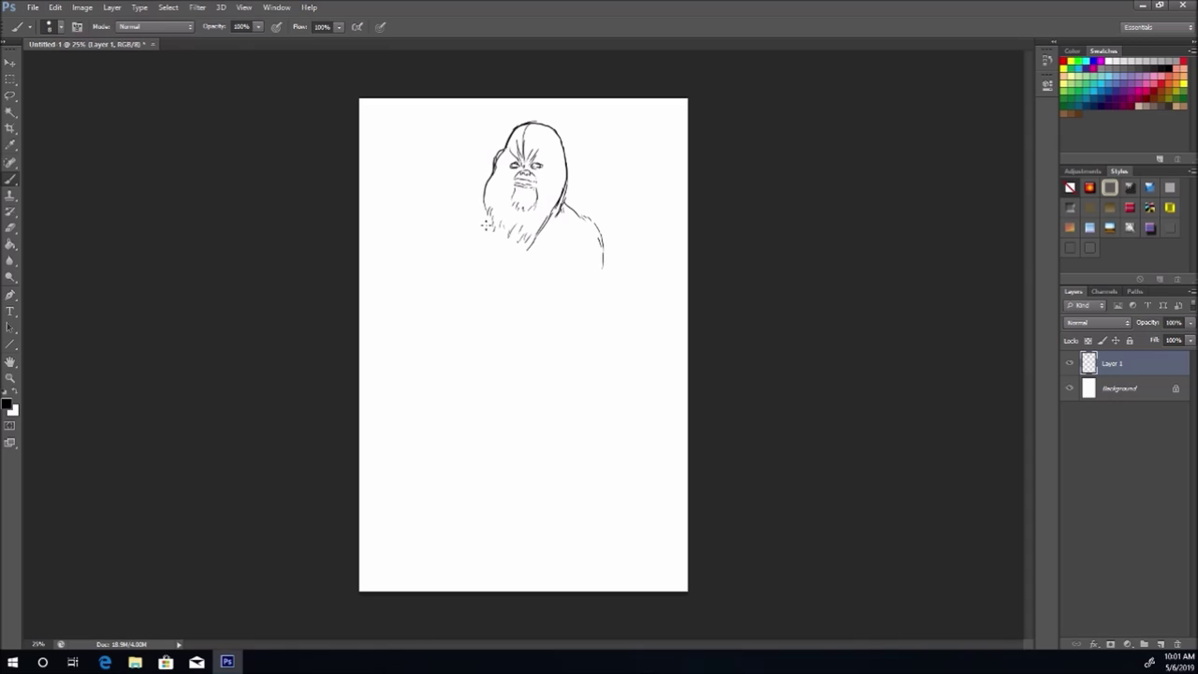
left_click_drag(487, 217, 466, 258)
mouse_move(604, 264)
left_mouse_down()
mouse_move(612, 339)
mouse_move(600, 357)
left_mouse_up()
mouse_move(562, 271)
left_mouse_down()
mouse_move(572, 323)
mouse_move(561, 337)
left_mouse_up()
mouse_move(571, 325)
left_mouse_down()
mouse_move(487, 357)
mouse_move(515, 339)
mouse_move(506, 328)
left_mouse_up()
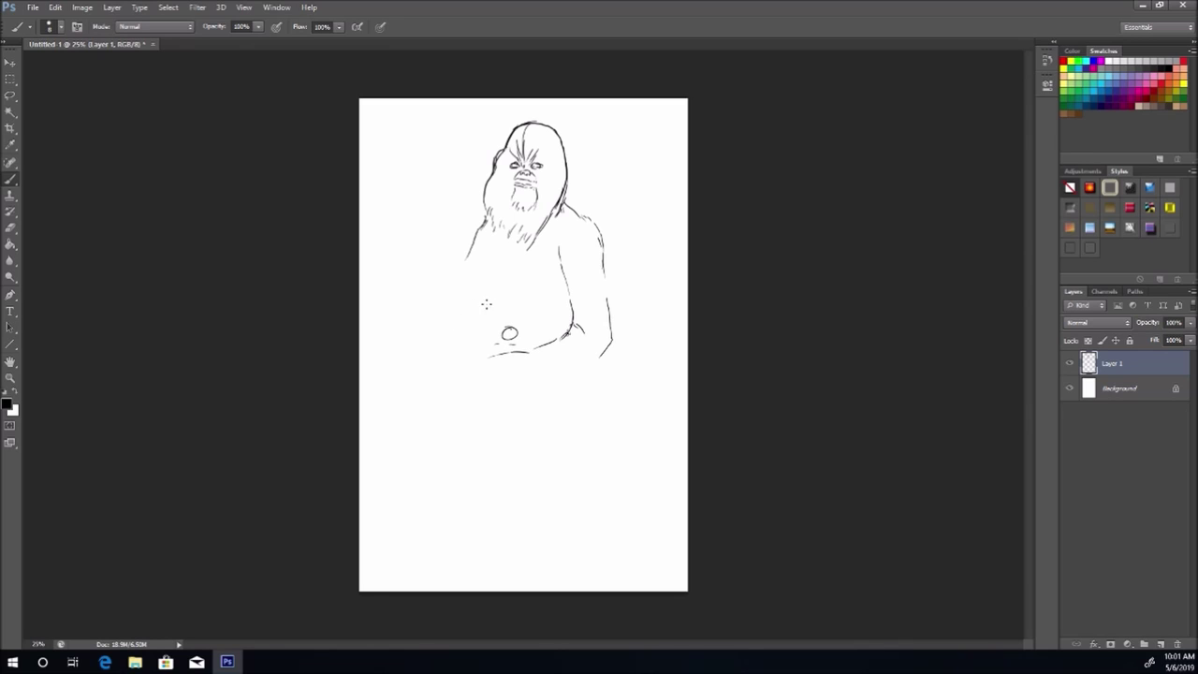
Step: Sketch the crossbow-like weapon at the waist, and outline the other arm and the shaggy forearm fur
mouse_move(426, 335)
left_mouse_down()
mouse_move(468, 334)
mouse_move(462, 325)
mouse_move(488, 326)
mouse_move(473, 327)
mouse_move(489, 336)
mouse_move(481, 344)
mouse_move(464, 340)
mouse_move(496, 334)
mouse_move(466, 342)
left_mouse_up()
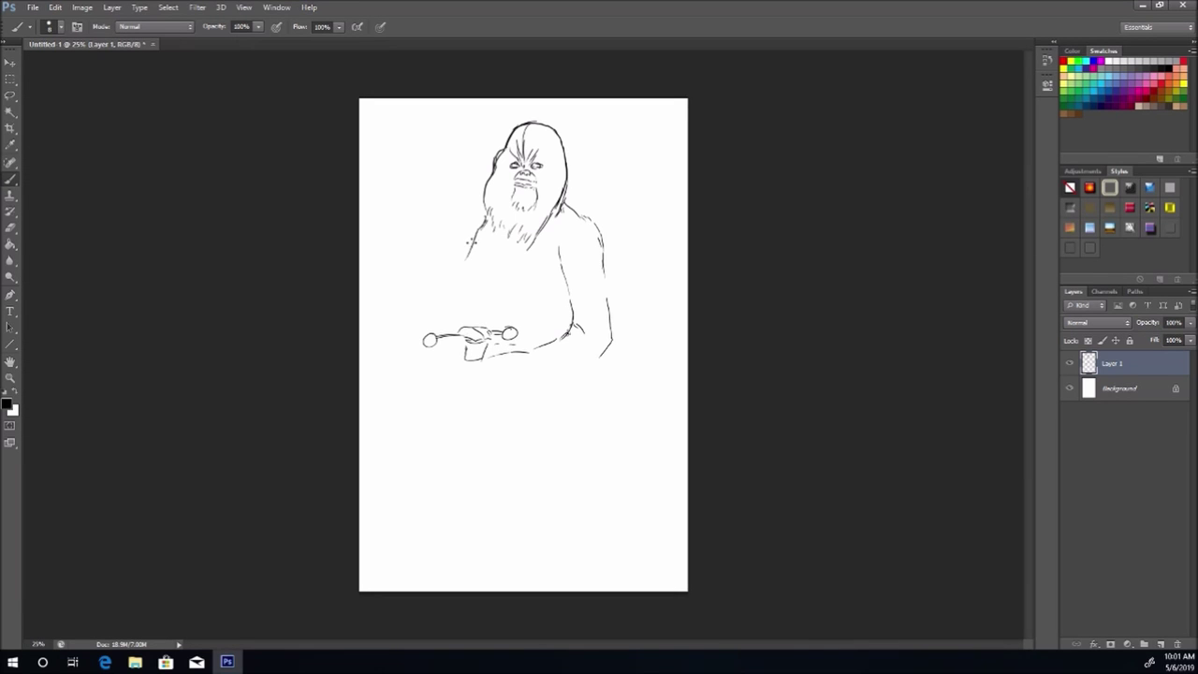
mouse_move(474, 240)
left_mouse_down()
mouse_move(436, 289)
mouse_move(446, 378)
left_mouse_up()
mouse_move(608, 346)
left_mouse_down()
mouse_move(537, 415)
mouse_move(515, 420)
mouse_move(481, 376)
mouse_move(514, 412)
left_mouse_up()
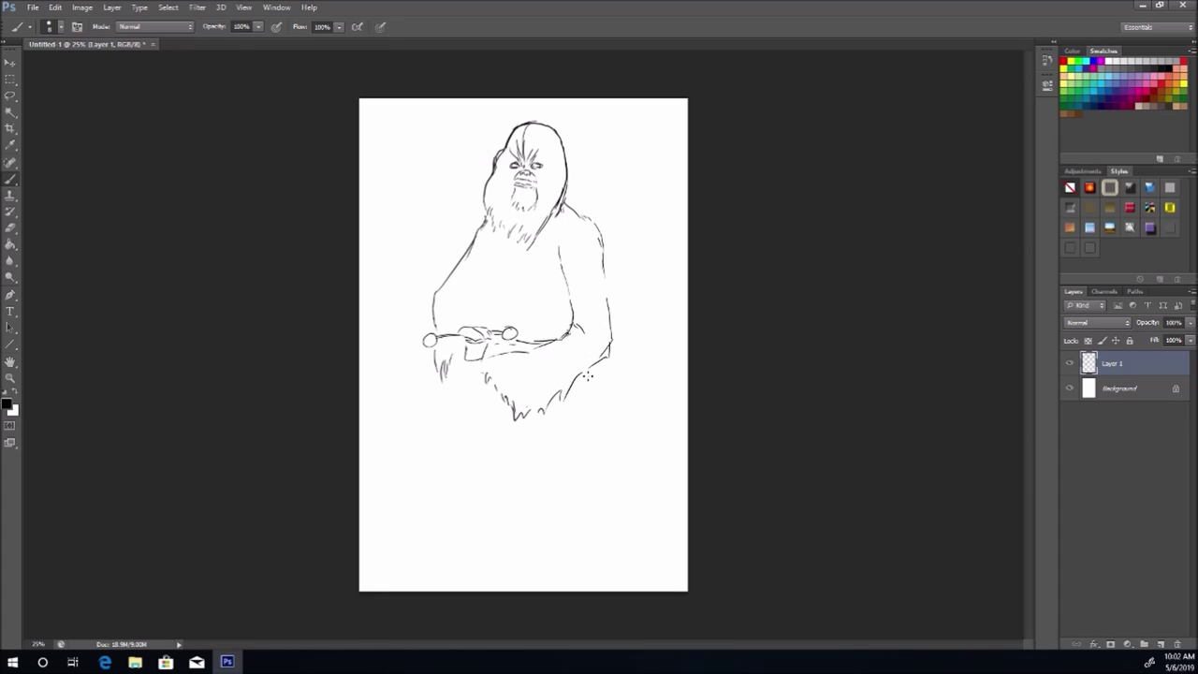
Step: Sketch both legs in a wide stance from the hips to the lower edge of the canvas
left_click_drag(593, 370, 633, 494)
mouse_move(541, 426)
left_mouse_down()
mouse_move(561, 481)
mouse_move(571, 473)
mouse_move(562, 578)
left_mouse_up()
left_click_drag(633, 494, 640, 513)
left_click_drag(655, 554, 661, 569)
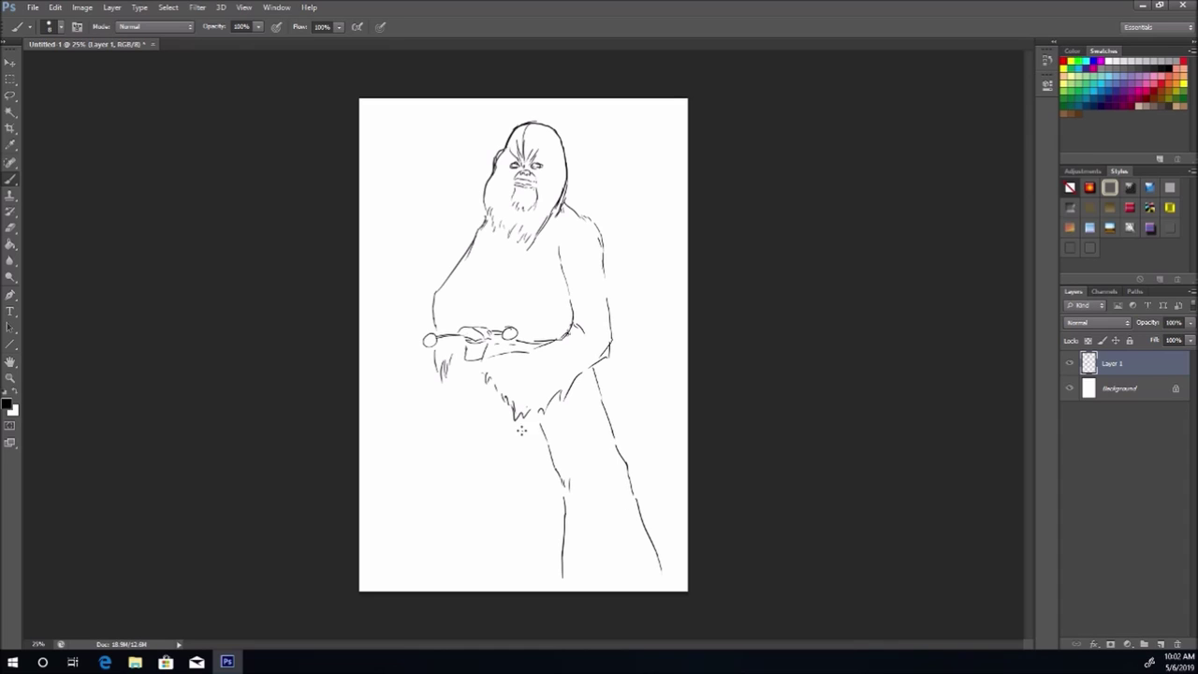
mouse_move(539, 426)
left_mouse_down()
mouse_move(512, 452)
mouse_move(540, 462)
mouse_move(530, 432)
mouse_move(507, 479)
left_mouse_up()
mouse_move(485, 386)
left_mouse_down()
mouse_move(440, 455)
mouse_move(425, 511)
left_mouse_up()
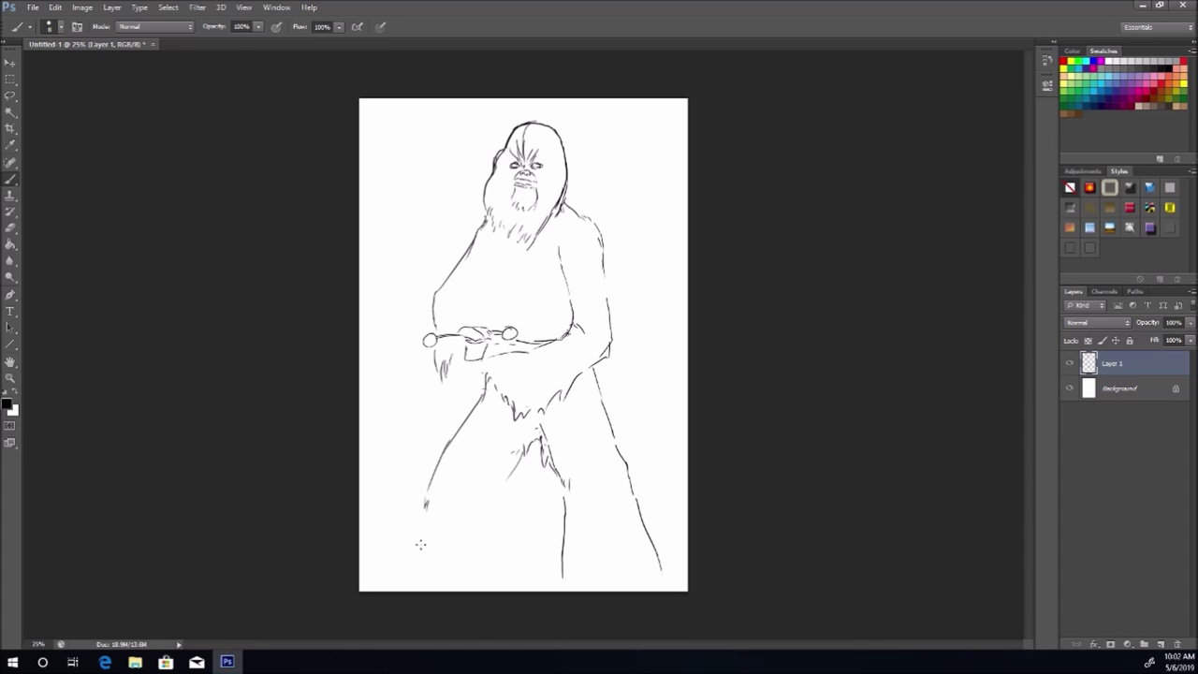
left_click_drag(502, 492, 492, 559)
left_click_drag(425, 510, 401, 587)
left_click_drag(493, 558, 493, 580)
Step: Draw a bandolier strap diagonally across the chest from the shoulder to the waist, with four ammunition boxes on it
mouse_move(588, 216)
left_mouse_down()
mouse_move(561, 212)
mouse_move(517, 330)
mouse_move(552, 221)
mouse_move(483, 327)
left_mouse_up()
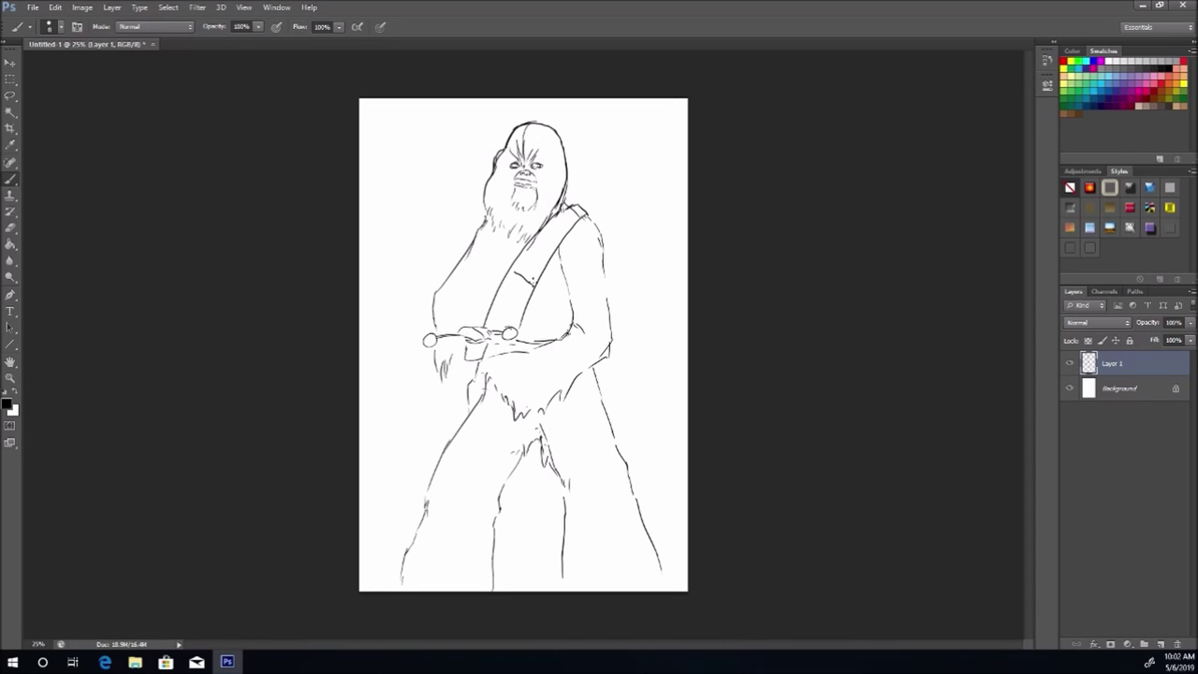
mouse_move(543, 251)
left_mouse_down()
mouse_move(525, 300)
mouse_move(505, 286)
mouse_move(498, 311)
mouse_move(508, 311)
left_mouse_up()
left_click_drag(549, 246, 547, 227)
mouse_move(548, 227)
left_mouse_down()
mouse_move(551, 247)
mouse_move(576, 210)
mouse_move(567, 223)
left_mouse_up()
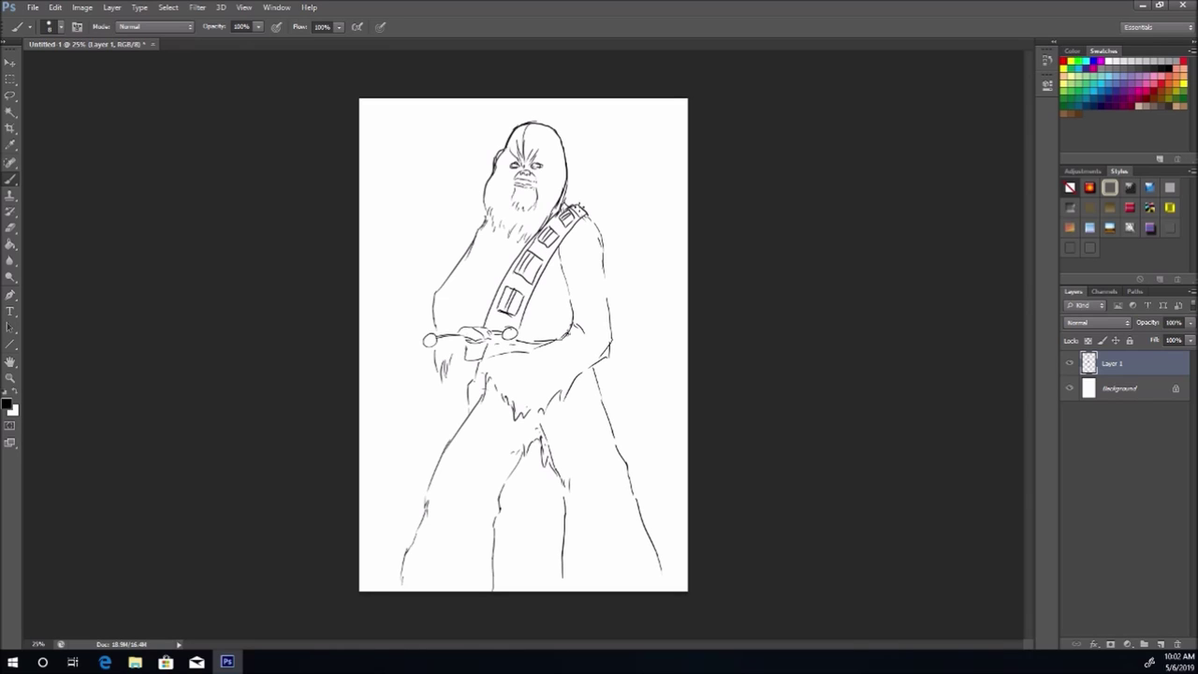
left_click_drag(517, 295, 522, 306)
Step: Add a new empty layer directly above the Background layer, beneath the line art
left_click(1133, 388)
left_click(1160, 645)
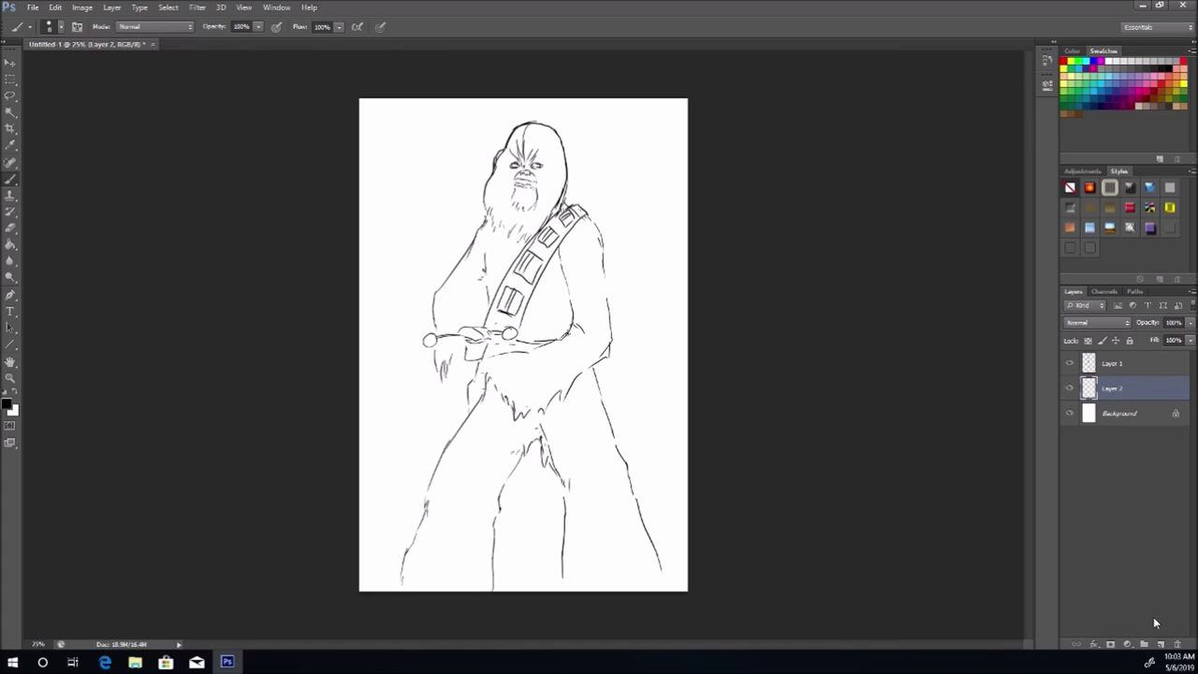
left_click(10, 95)
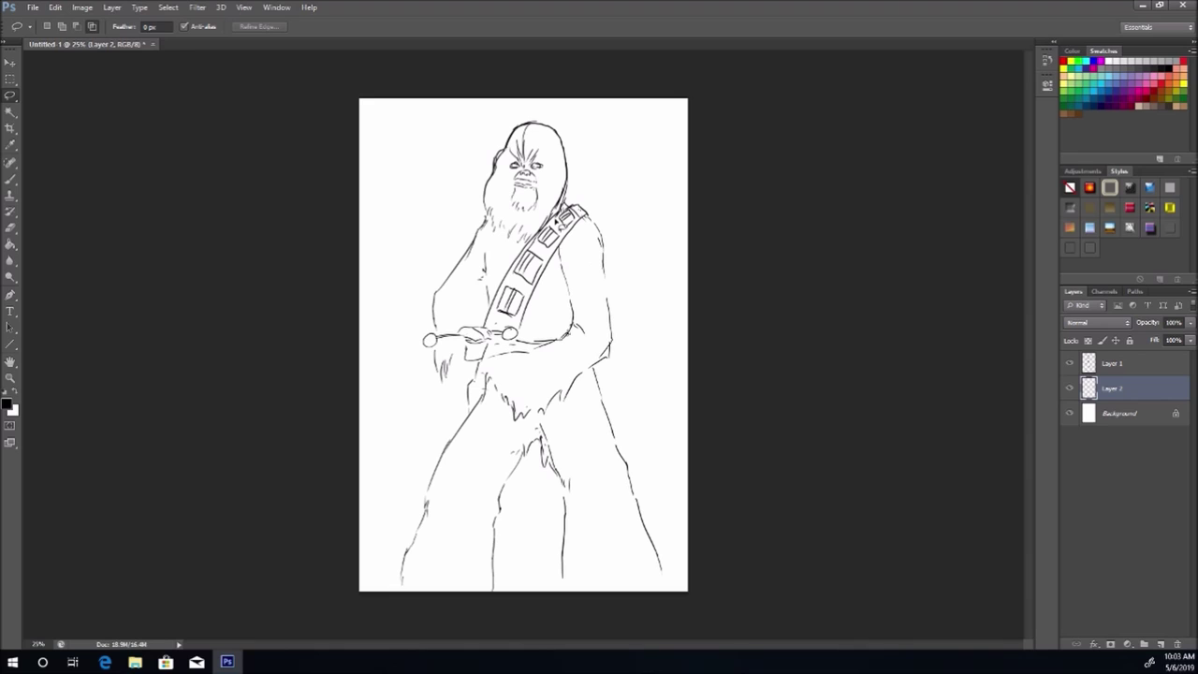
Step: On Layer 1, darken the eyes and nose with the Brush, add brow hairs and strengthen the mouth lines
left_click(1135, 365)
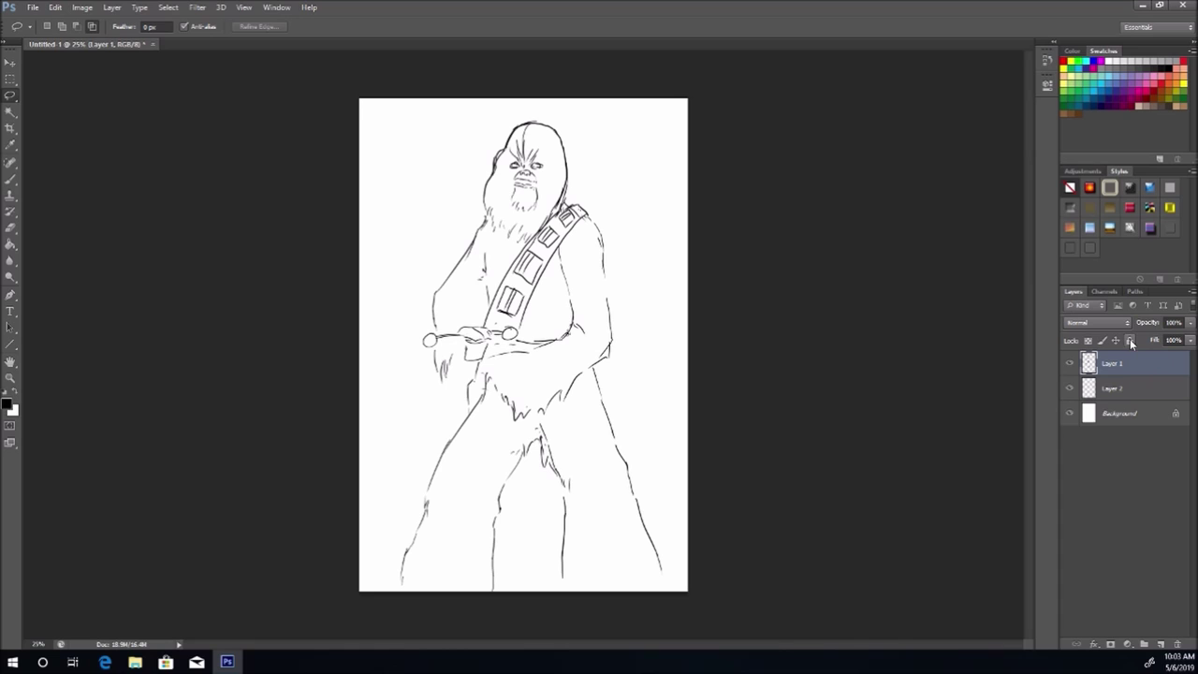
key("ctrl+plus")
key("ctrl+plus")
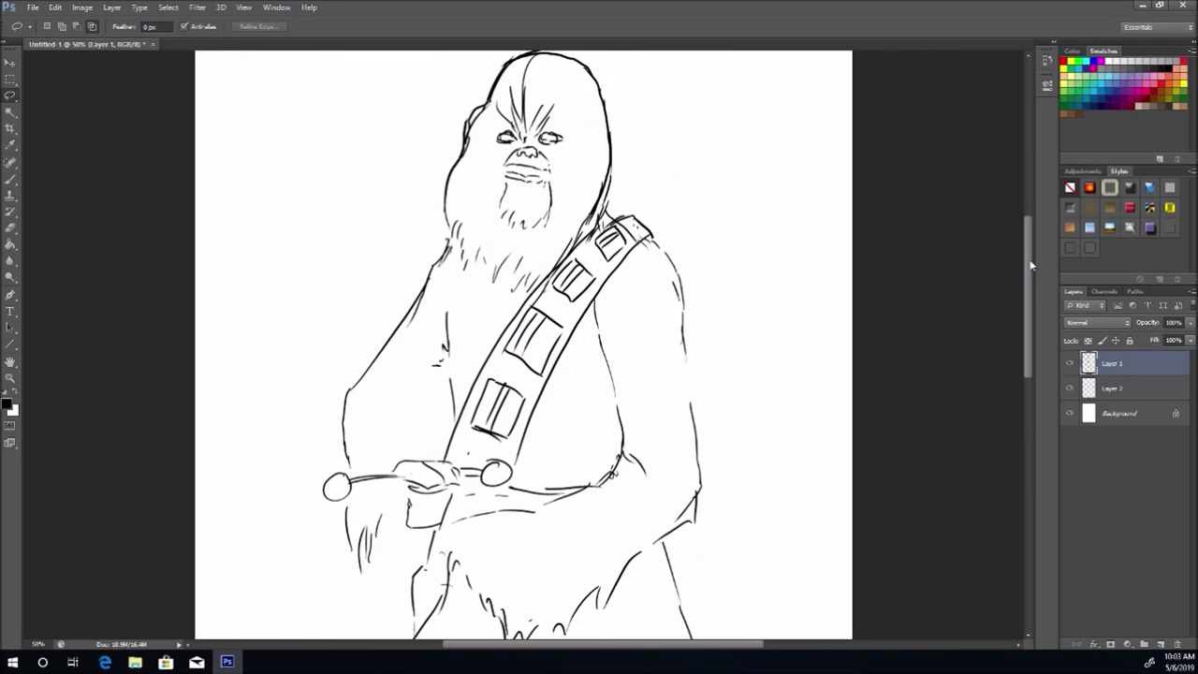
left_click_drag(1030, 266, 1025, 222)
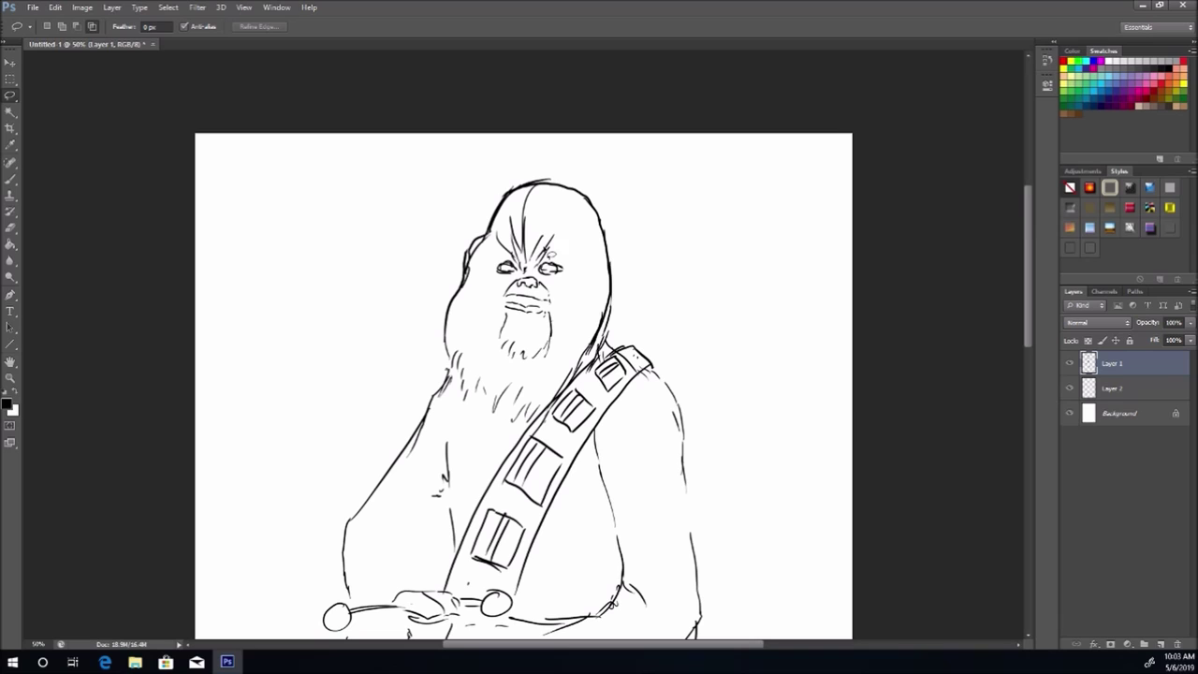
left_click(15, 175)
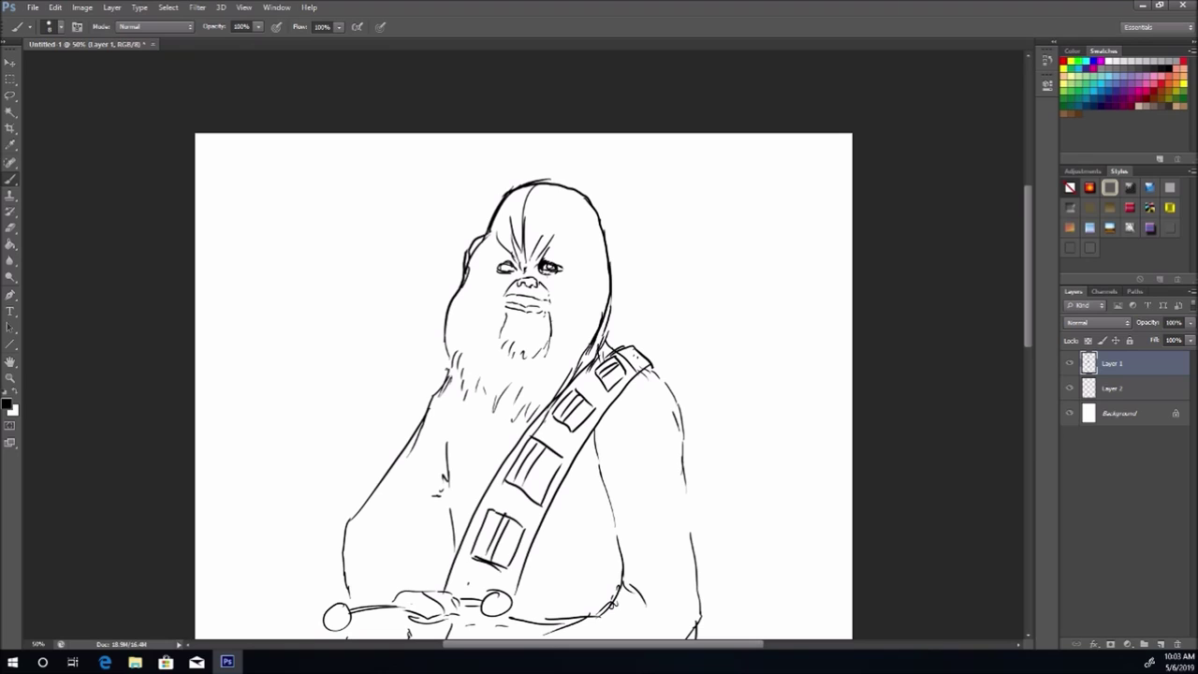
left_click_drag(541, 269, 562, 267)
mouse_move(511, 274)
left_mouse_down()
mouse_move(510, 263)
mouse_move(533, 283)
left_mouse_up()
left_click_drag(522, 262, 556, 249)
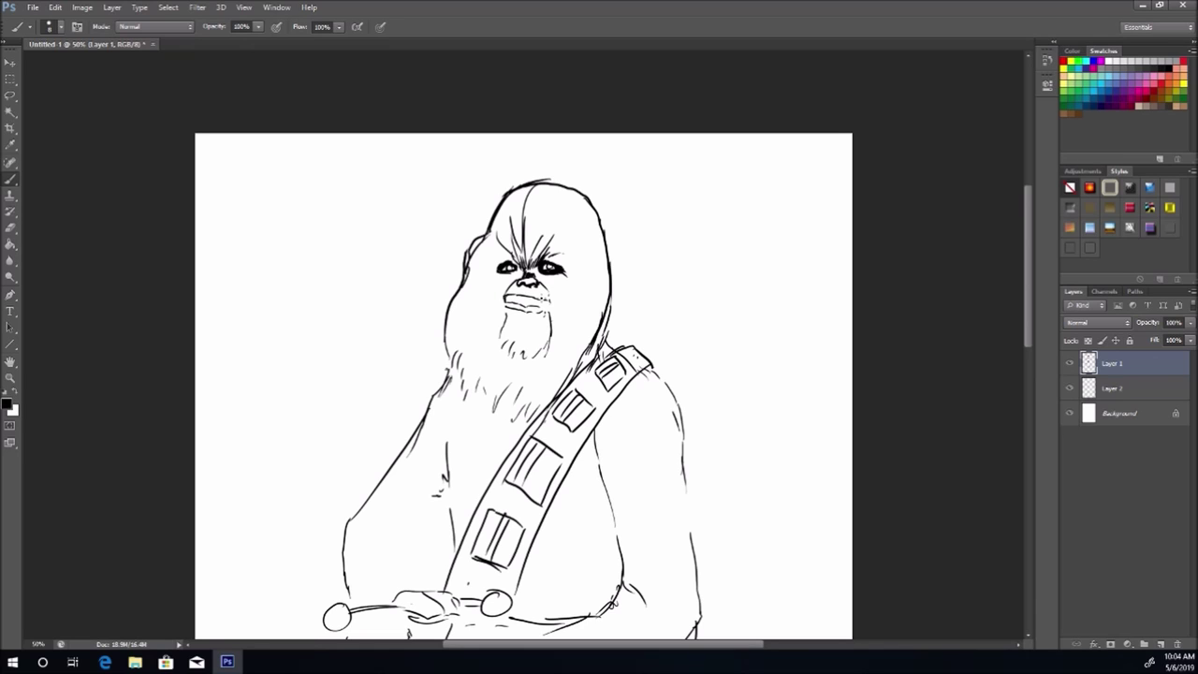
left_click_drag(550, 303, 526, 306)
left_click_drag(517, 290, 502, 296)
Step: Reduce the brush size and draw fine beard strands hanging from below the mouth
right_click(545, 322)
left_click_drag(563, 352, 562, 350)
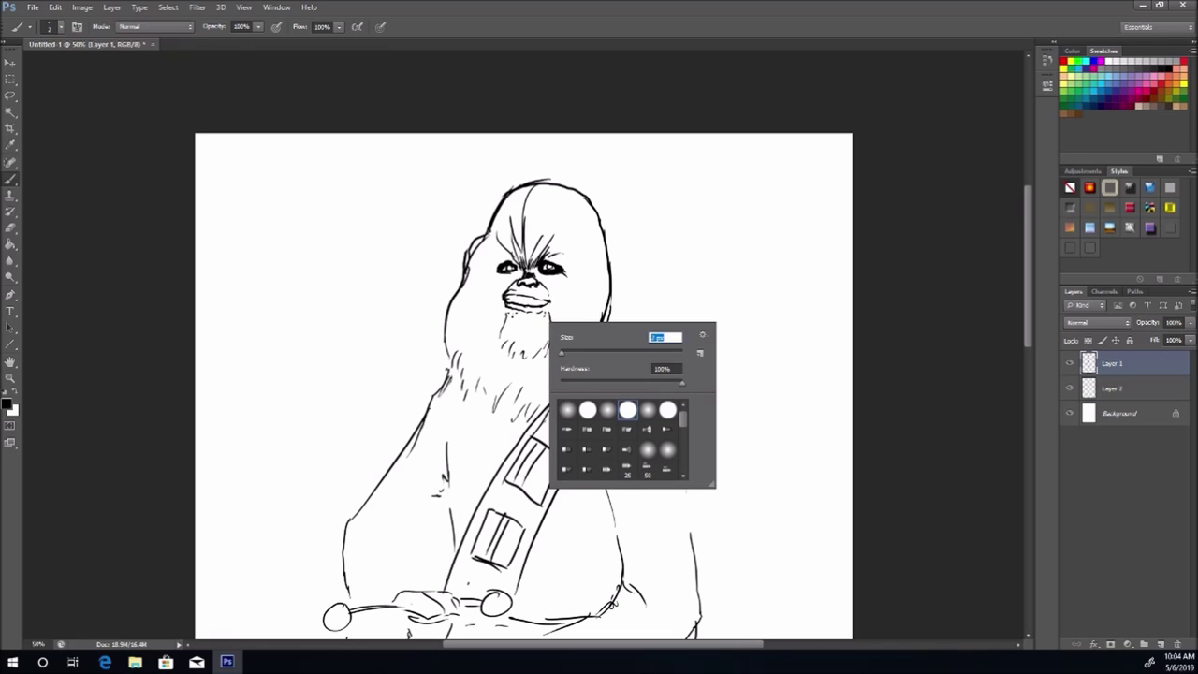
left_click(511, 312)
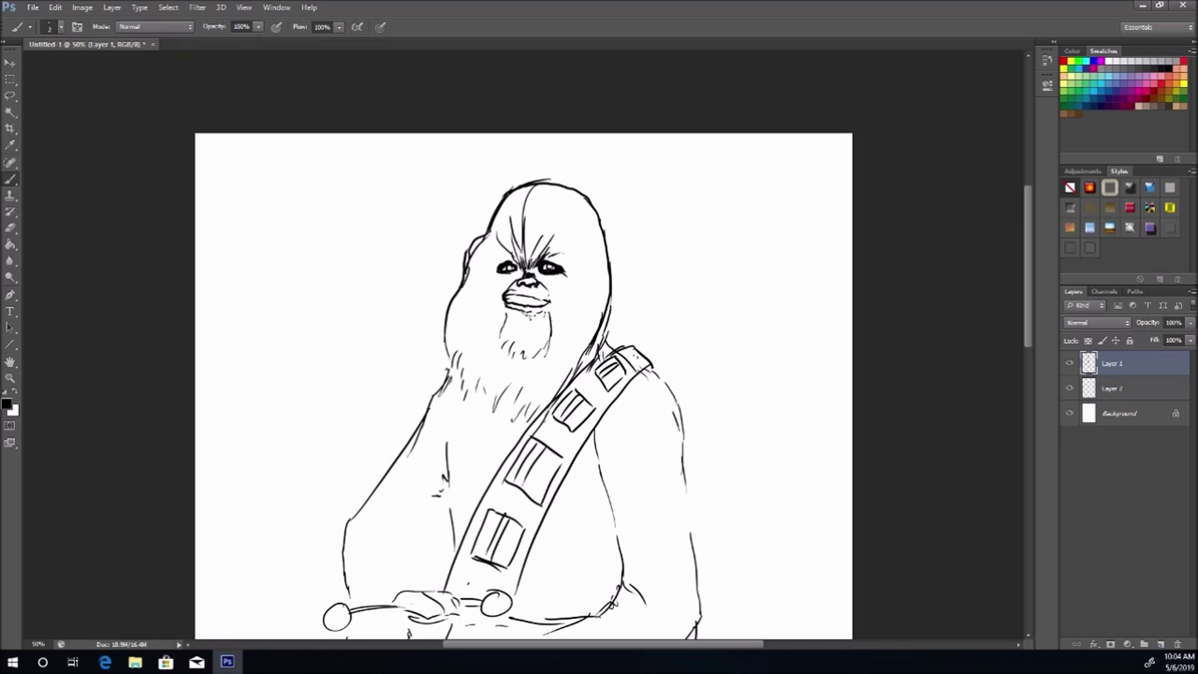
right_click(527, 317)
mouse_move(543, 346)
left_mouse_down()
mouse_move(518, 326)
mouse_move(496, 344)
mouse_move(498, 377)
left_mouse_up()
left_click(524, 310)
left_click_drag(502, 335, 500, 367)
left_click_drag(517, 313, 496, 410)
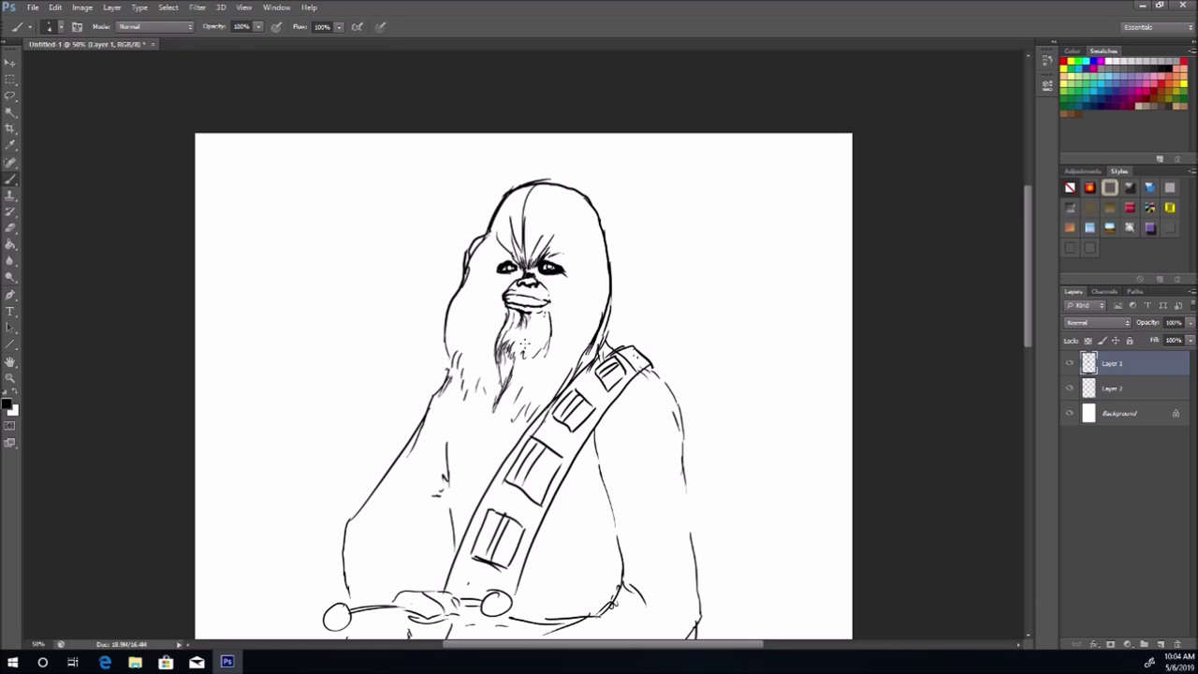
mouse_move(526, 339)
left_mouse_down()
mouse_move(522, 361)
mouse_move(541, 349)
mouse_move(522, 412)
left_mouse_up()
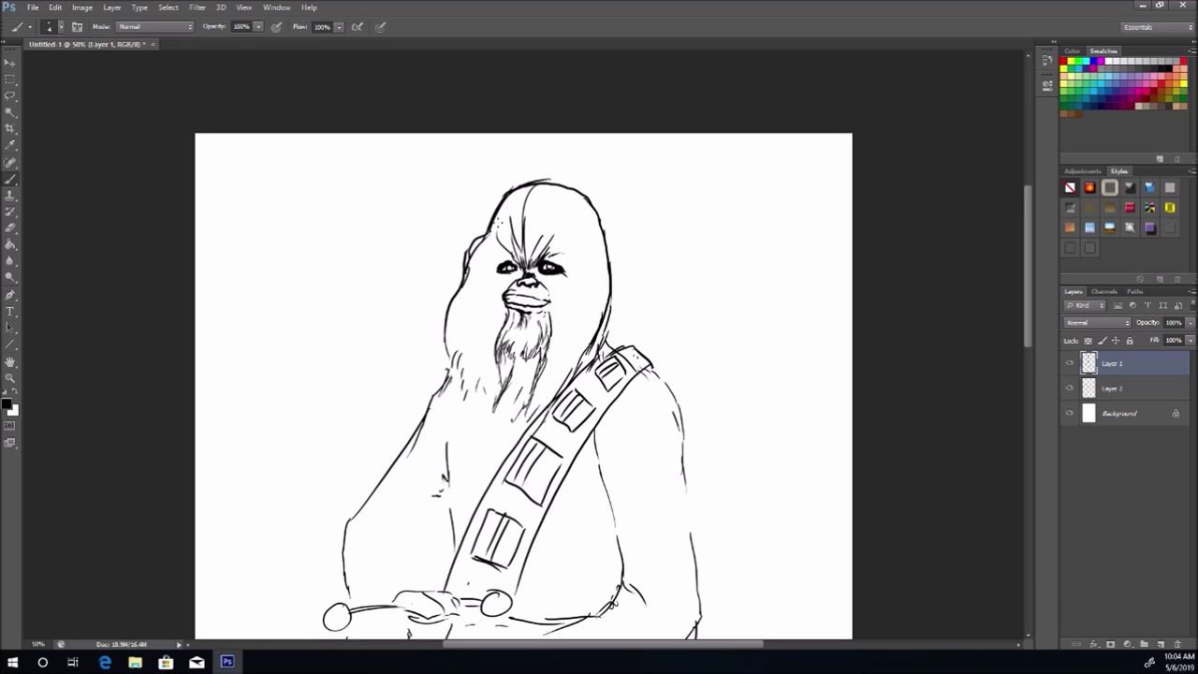
Step: Draw long fur strands from the narrower cheek's brow down to the beard's lower edge
left_click_drag(515, 268, 481, 240)
left_click_drag(500, 243, 485, 236)
mouse_move(505, 247)
left_mouse_down()
mouse_move(487, 237)
mouse_move(470, 271)
mouse_move(498, 271)
mouse_move(478, 306)
left_mouse_up()
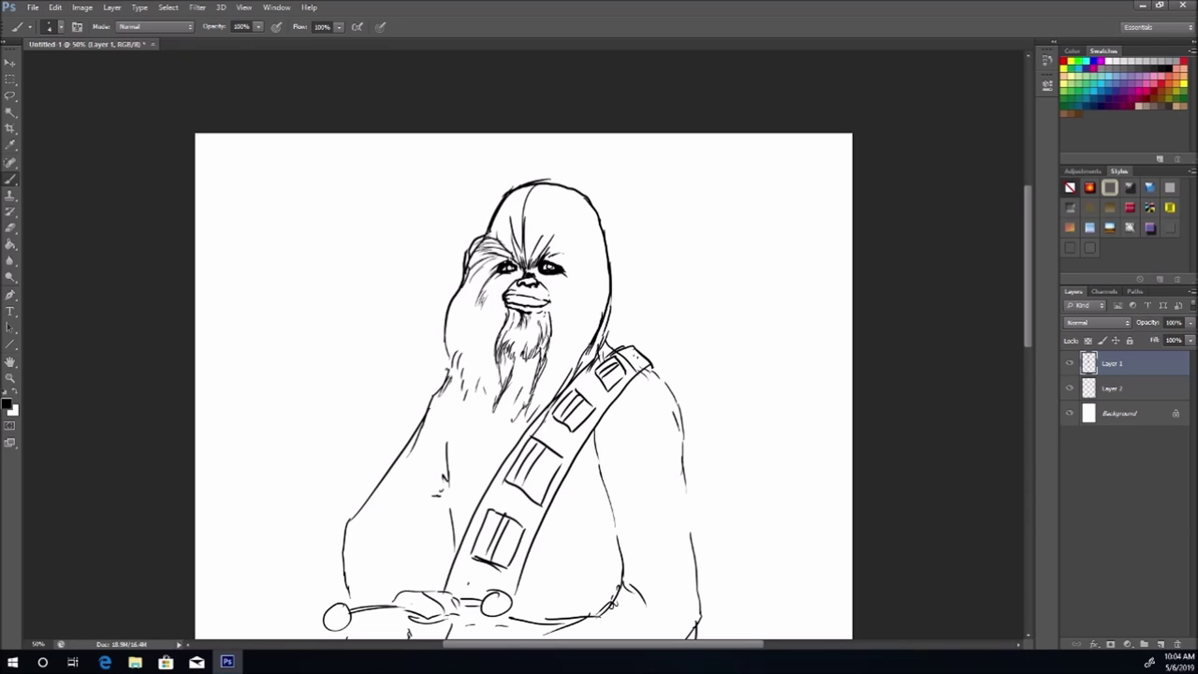
mouse_move(513, 262)
left_mouse_down()
mouse_move(522, 271)
mouse_move(496, 297)
mouse_move(487, 347)
left_mouse_up()
mouse_move(470, 281)
left_mouse_down()
mouse_move(453, 322)
mouse_move(462, 402)
left_mouse_up()
left_click_drag(476, 330, 465, 403)
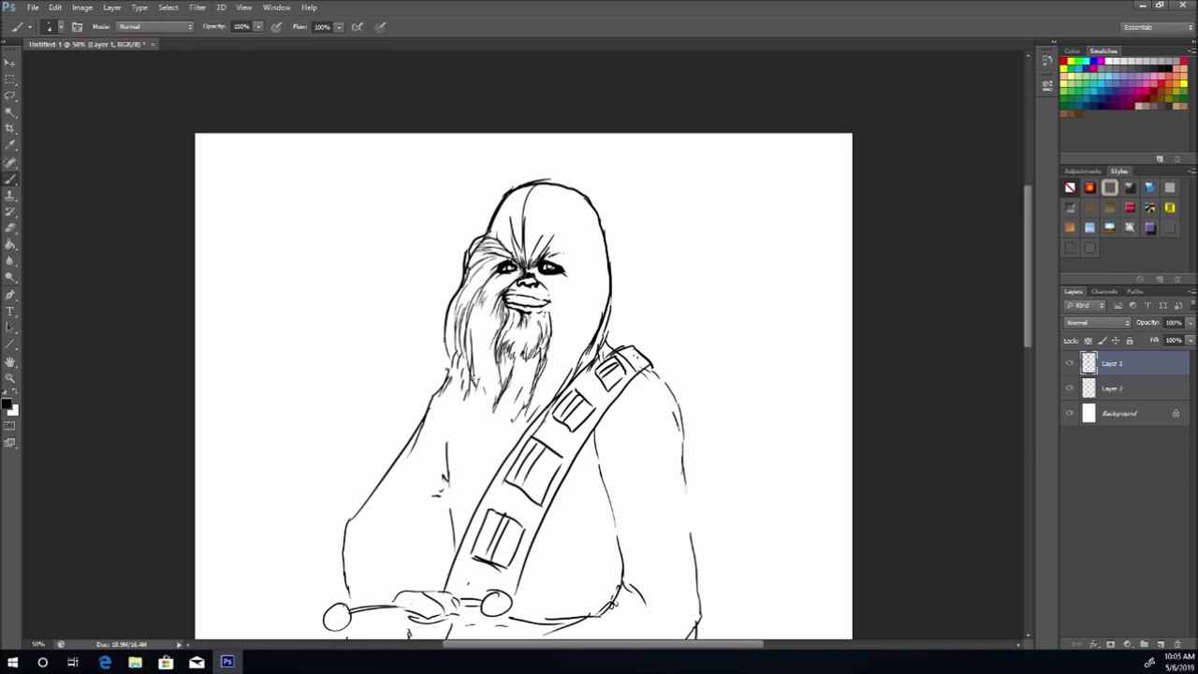
mouse_move(483, 356)
left_mouse_down()
mouse_move(475, 390)
mouse_move(452, 372)
mouse_move(465, 401)
mouse_move(451, 377)
mouse_move(446, 385)
mouse_move(498, 412)
mouse_move(506, 403)
left_mouse_up()
left_click_drag(515, 352, 522, 402)
Step: Fill the forehead and crown with fine hair strands radiating upward from between the eyes
mouse_move(528, 264)
left_mouse_down()
mouse_move(551, 285)
mouse_move(552, 322)
mouse_move(532, 292)
mouse_move(544, 292)
mouse_move(566, 333)
left_mouse_up()
mouse_move(530, 185)
left_mouse_down()
mouse_move(520, 234)
mouse_move(506, 221)
mouse_move(515, 204)
mouse_move(504, 215)
mouse_move(537, 217)
mouse_move(530, 245)
mouse_move(500, 240)
left_mouse_up()
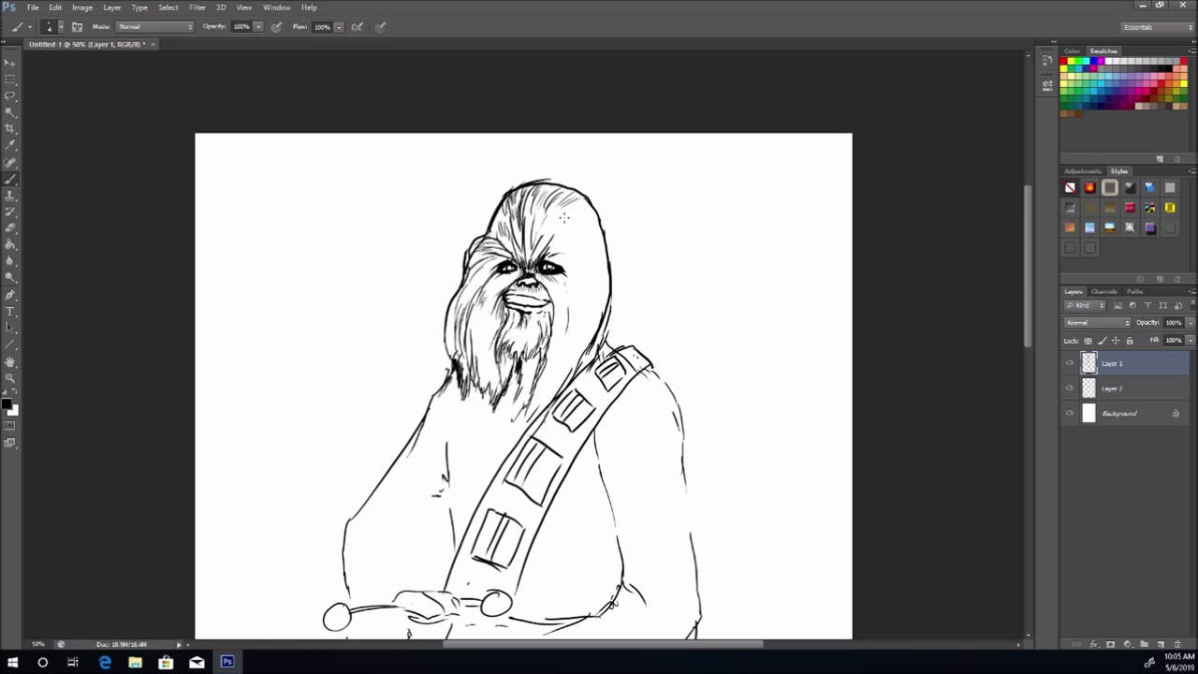
mouse_move(565, 217)
left_mouse_down()
mouse_move(579, 214)
mouse_move(546, 247)
mouse_move(565, 234)
mouse_move(561, 211)
left_mouse_up()
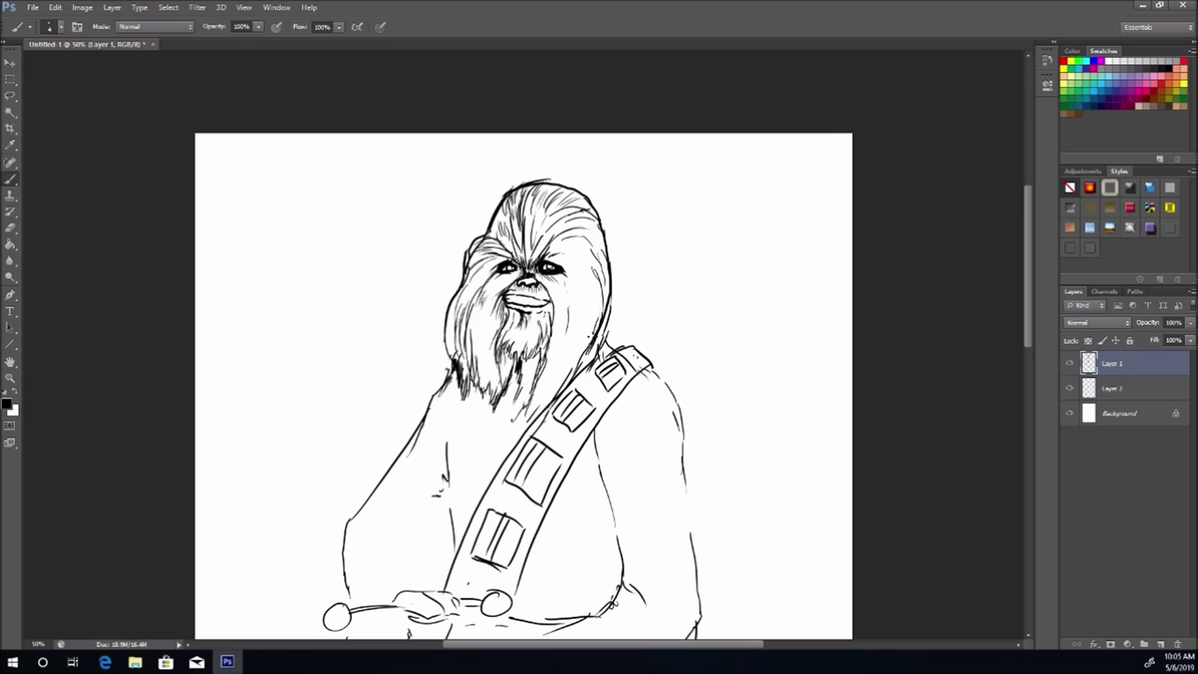
Step: Draw fur strands down the cheek nearest the bandolier, from the eye to the strap
mouse_move(539, 291)
left_mouse_down()
mouse_move(551, 305)
mouse_move(594, 300)
mouse_move(588, 342)
mouse_move(603, 291)
mouse_move(551, 319)
mouse_move(546, 337)
left_mouse_up()
left_click(560, 283)
left_click(563, 288)
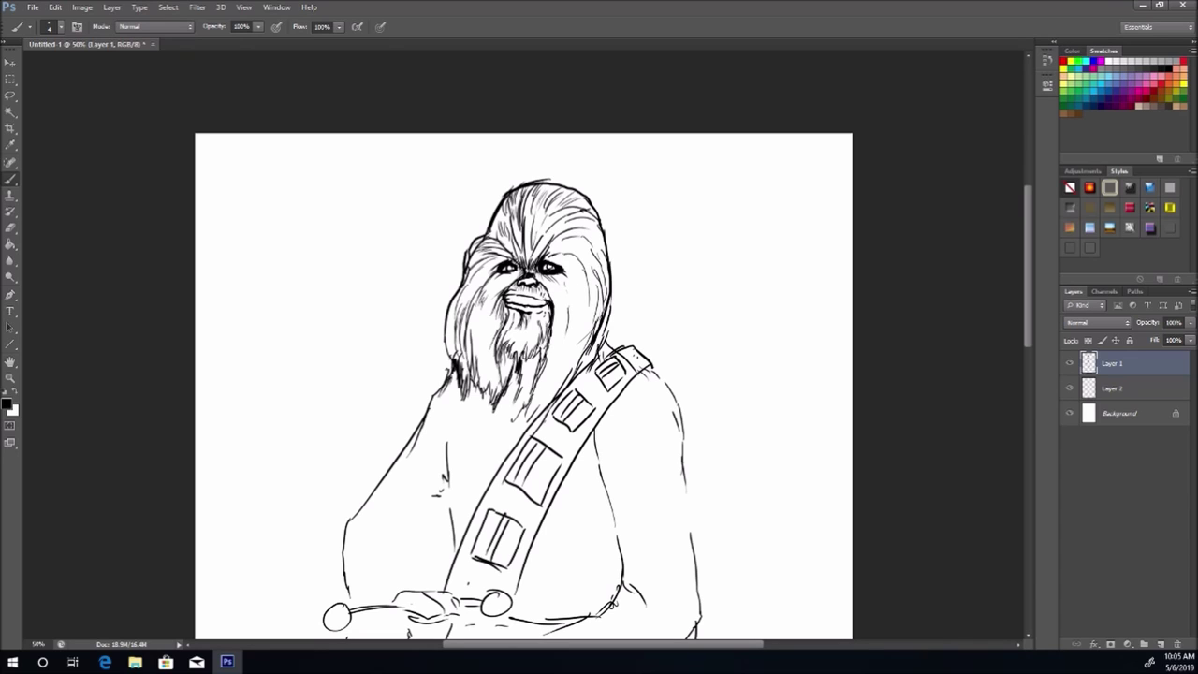
mouse_move(547, 286)
left_mouse_down()
mouse_move(566, 315)
mouse_move(578, 294)
left_mouse_up()
left_click_drag(582, 266, 588, 315)
left_click_drag(595, 307, 588, 346)
left_click_drag(604, 334, 539, 418)
left_click_drag(558, 354, 528, 420)
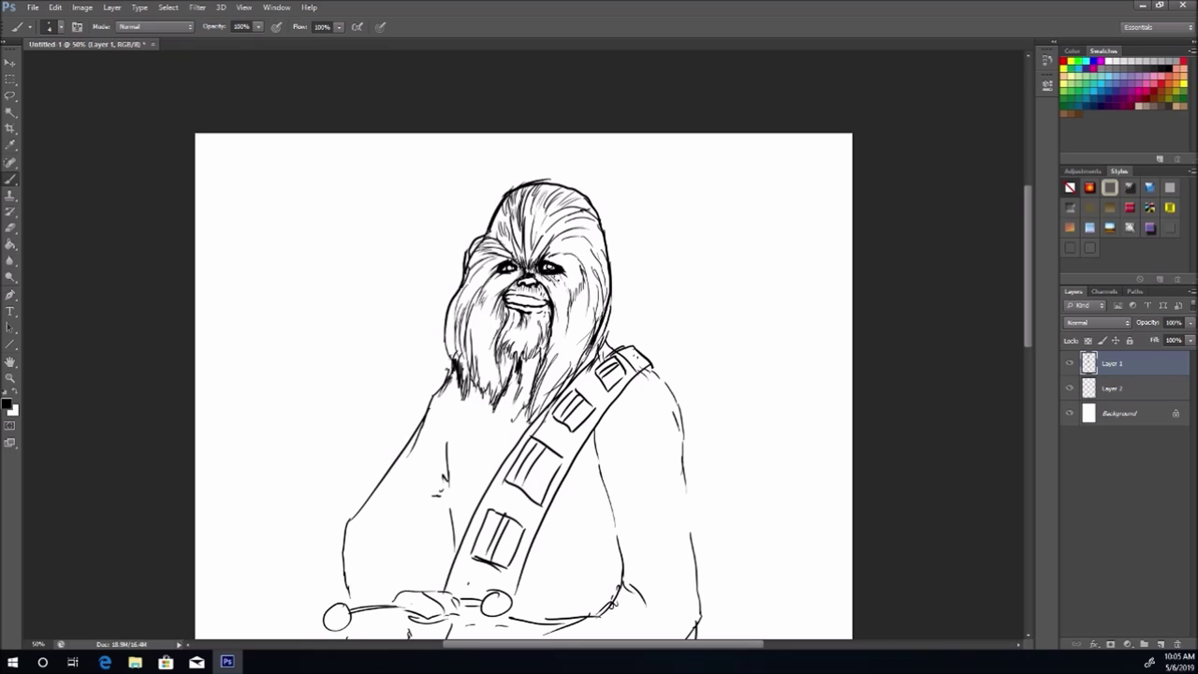
Step: Shade the beard's lower edge with dense dark strokes and add fur beside the armpit
mouse_move(526, 350)
left_mouse_down()
mouse_move(526, 402)
mouse_move(492, 430)
left_mouse_up()
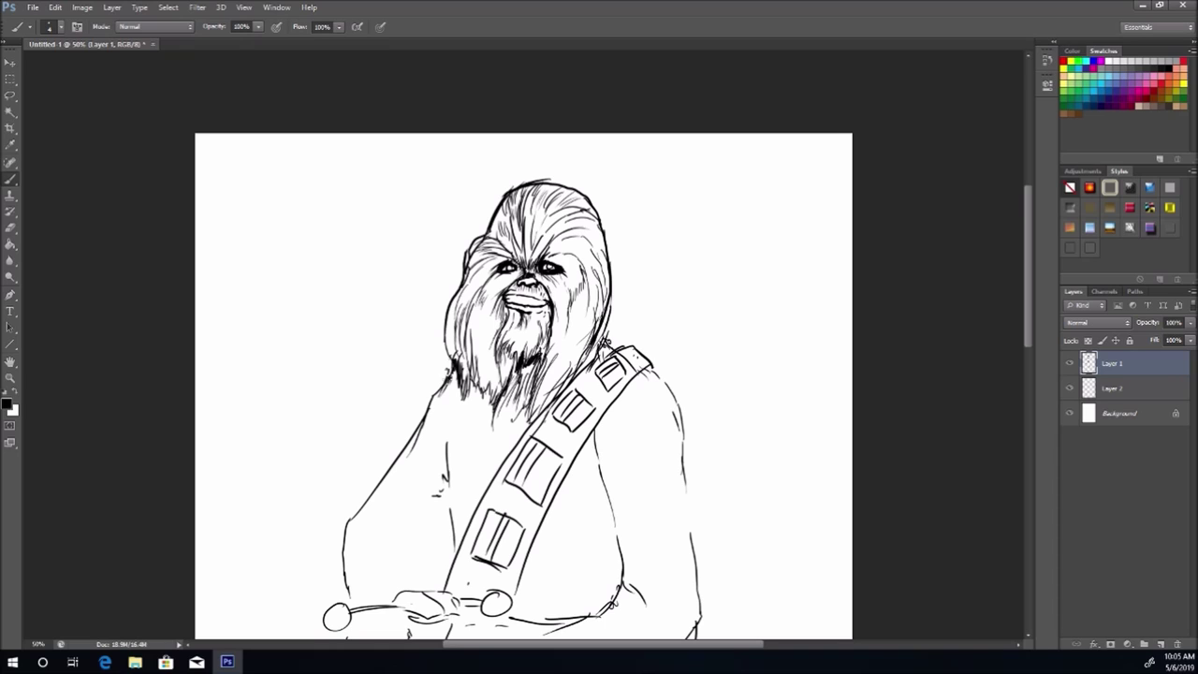
mouse_move(451, 372)
left_mouse_down()
mouse_move(430, 408)
mouse_move(442, 479)
left_mouse_up()
left_click_drag(445, 410, 436, 443)
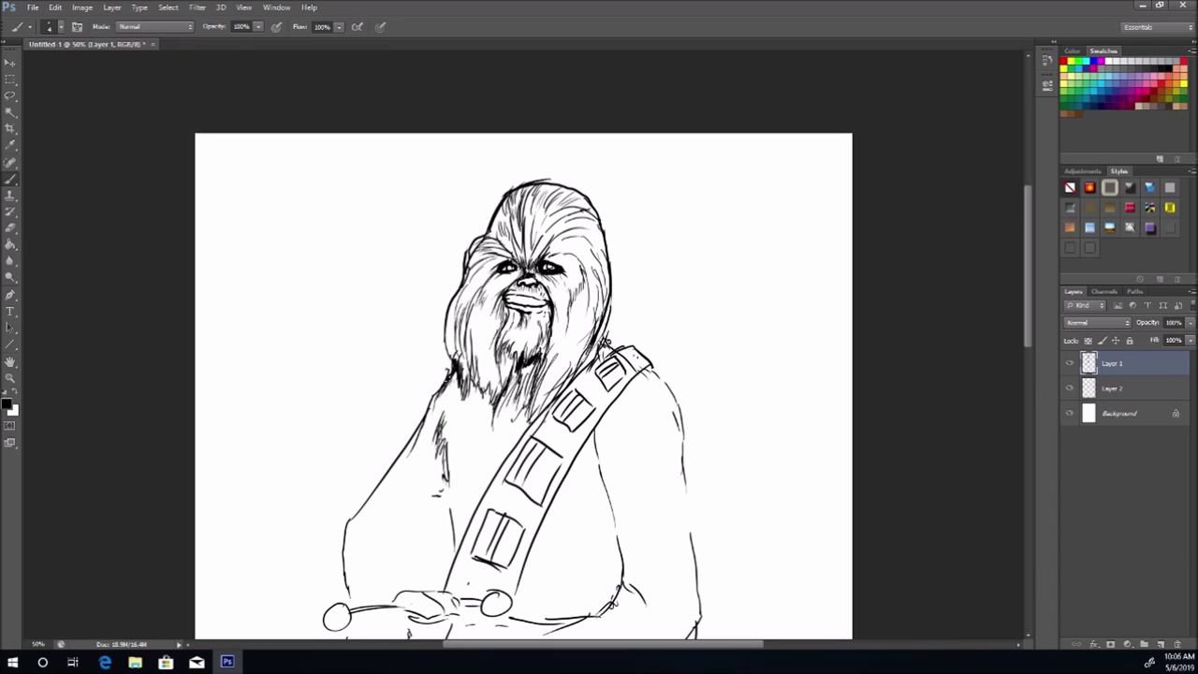
mouse_move(447, 371)
left_mouse_down()
mouse_move(456, 410)
mouse_move(496, 410)
left_mouse_up()
mouse_move(495, 406)
left_mouse_down()
mouse_move(505, 433)
mouse_move(520, 404)
mouse_move(528, 456)
left_mouse_up()
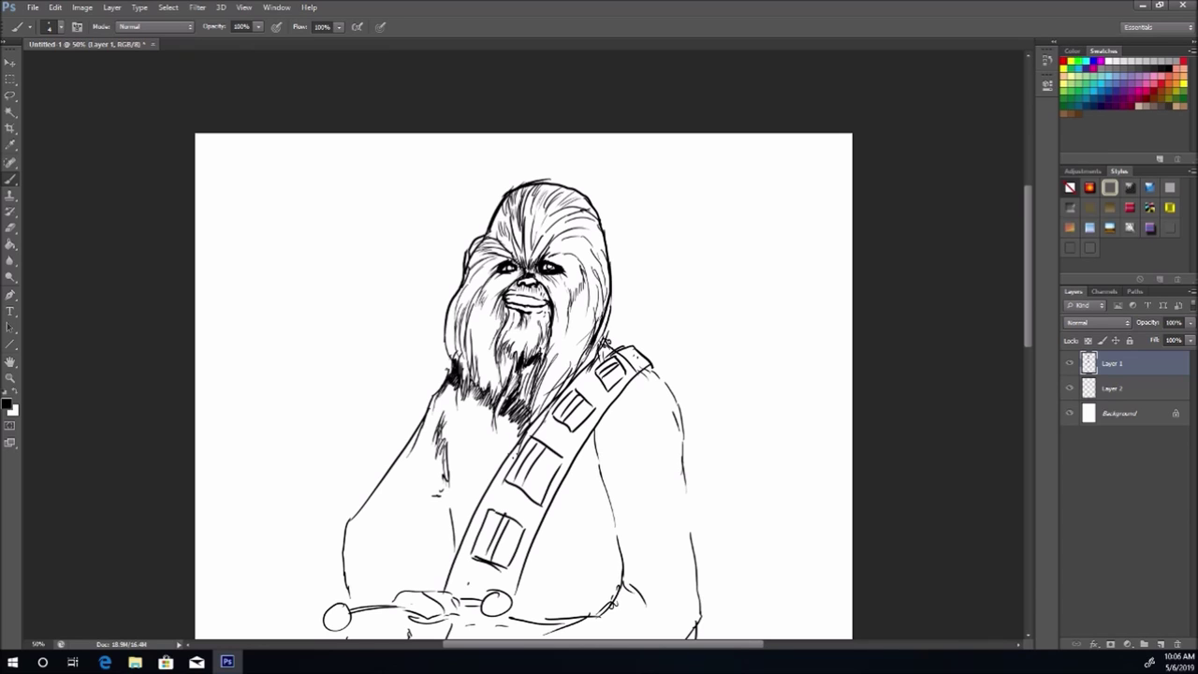
Step: Refine the bandolier's ammunition boxes with thicker edges and add connecting lines between them
scroll(1010, 245, "down", 4)
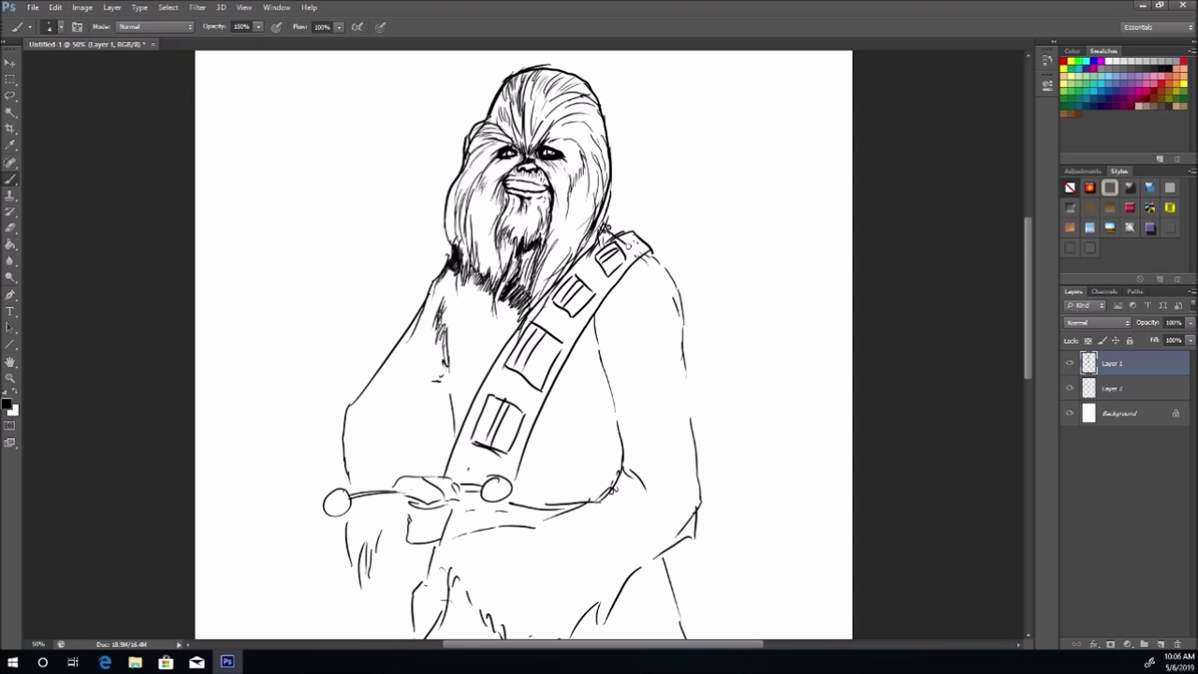
left_click(575, 244)
left_click(582, 249)
left_click_drag(629, 231, 581, 260)
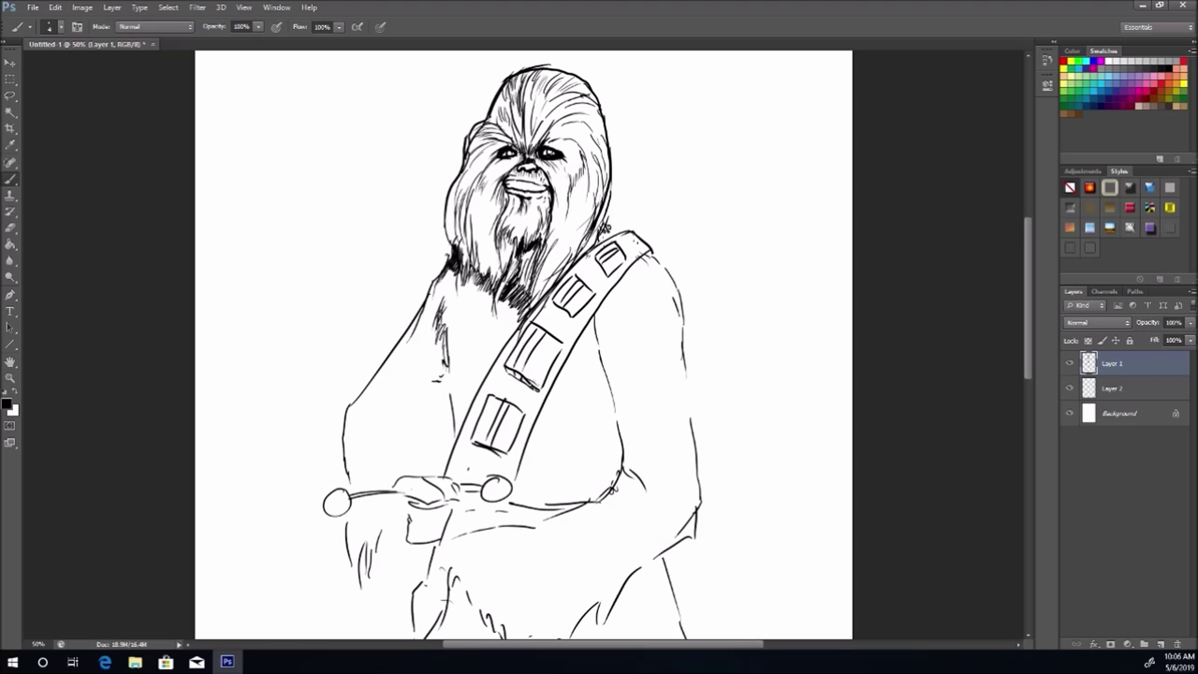
mouse_move(564, 344)
left_mouse_down()
mouse_move(509, 405)
mouse_move(490, 397)
left_mouse_up()
left_click_drag(508, 454, 525, 416)
left_click_drag(591, 304, 549, 334)
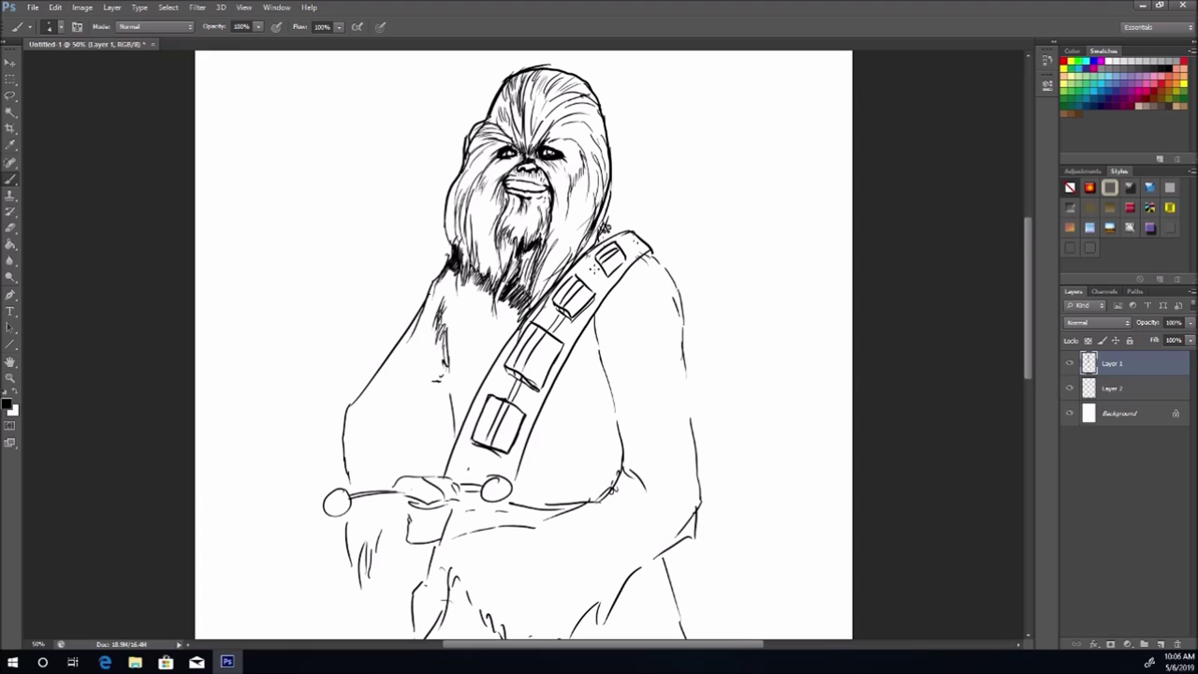
Step: Add detail lines and dark shading to the strap between the boxes and at the shoulder
left_click_drag(595, 265, 589, 282)
left_click_drag(629, 237, 621, 247)
mouse_move(632, 235)
left_mouse_down()
mouse_move(625, 243)
mouse_move(646, 247)
mouse_move(568, 275)
mouse_move(599, 290)
left_mouse_up()
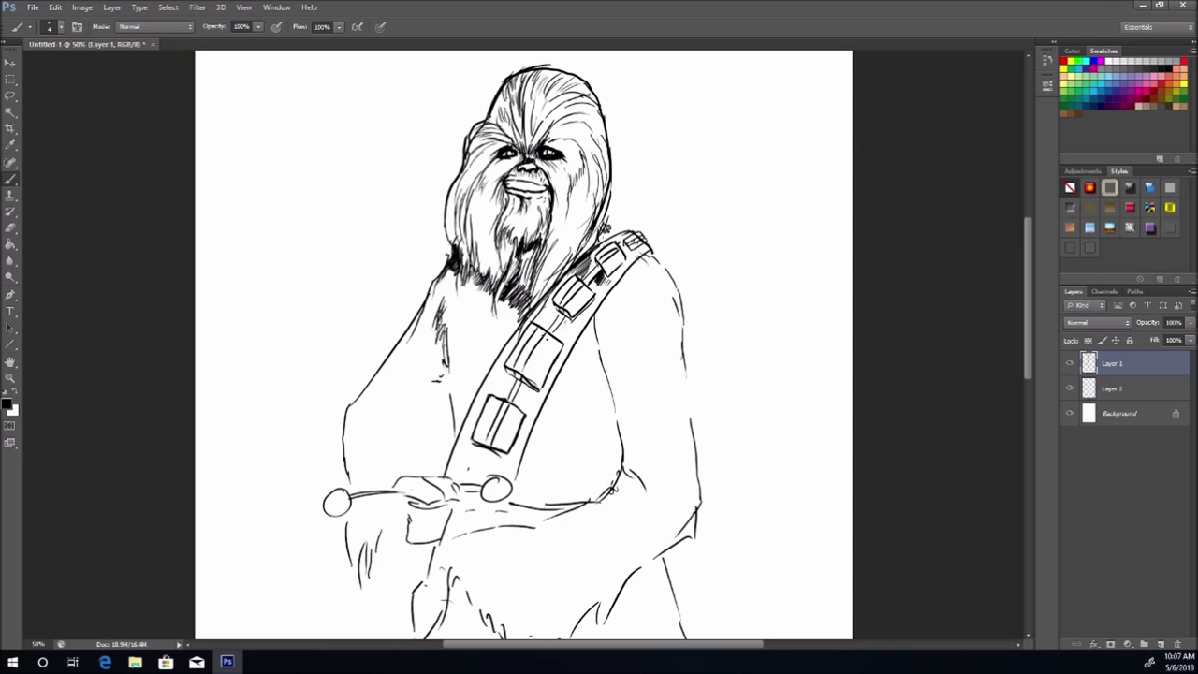
left_click_drag(553, 327, 543, 339)
left_click_drag(557, 323, 548, 335)
Step: On Layer 2, lasso the upper strap areas between the beard and the ammunition boxes and fill them with black
left_click(1123, 389)
left_click(11, 96)
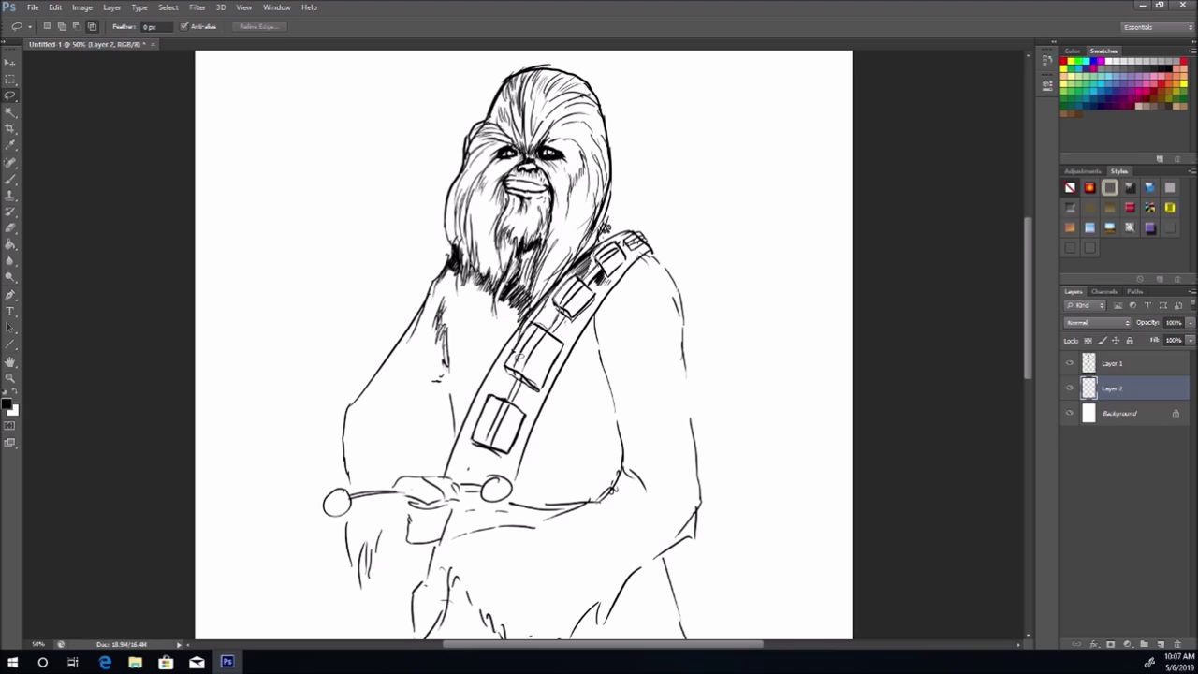
left_click_drag(542, 311, 611, 221)
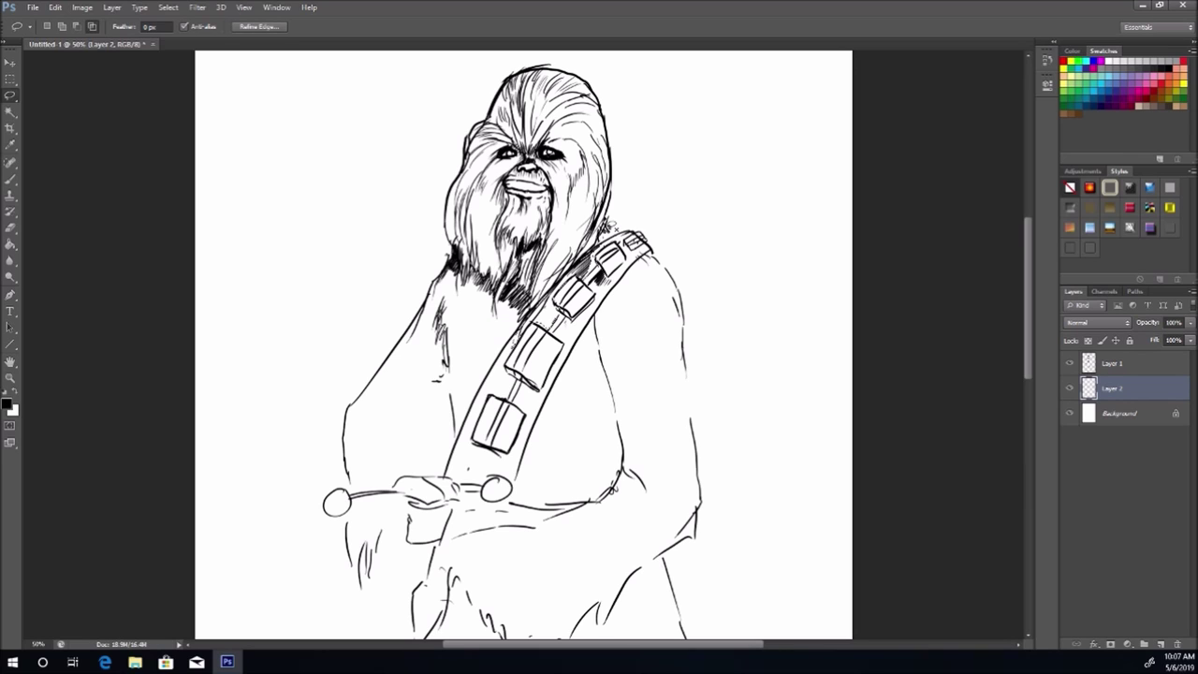
key("g")
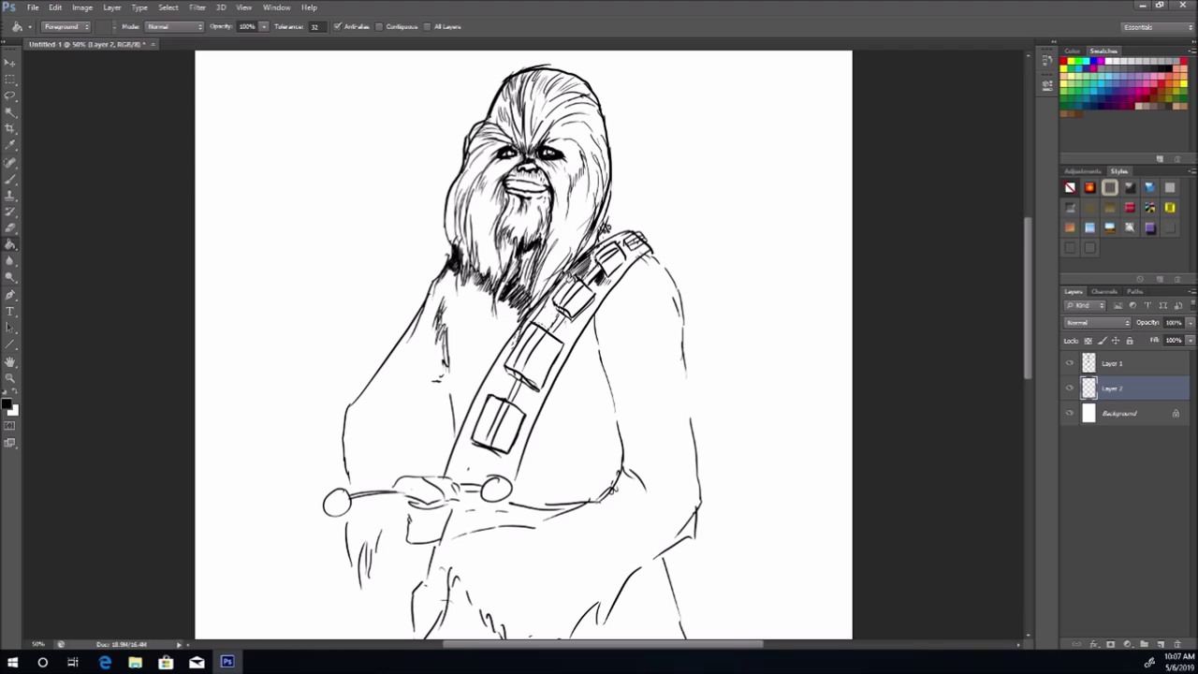
left_click(569, 272)
Step: Lasso the strap's outer edge alongside the ammunition boxes, from shoulder to weapon, and fill it with black
key("l")
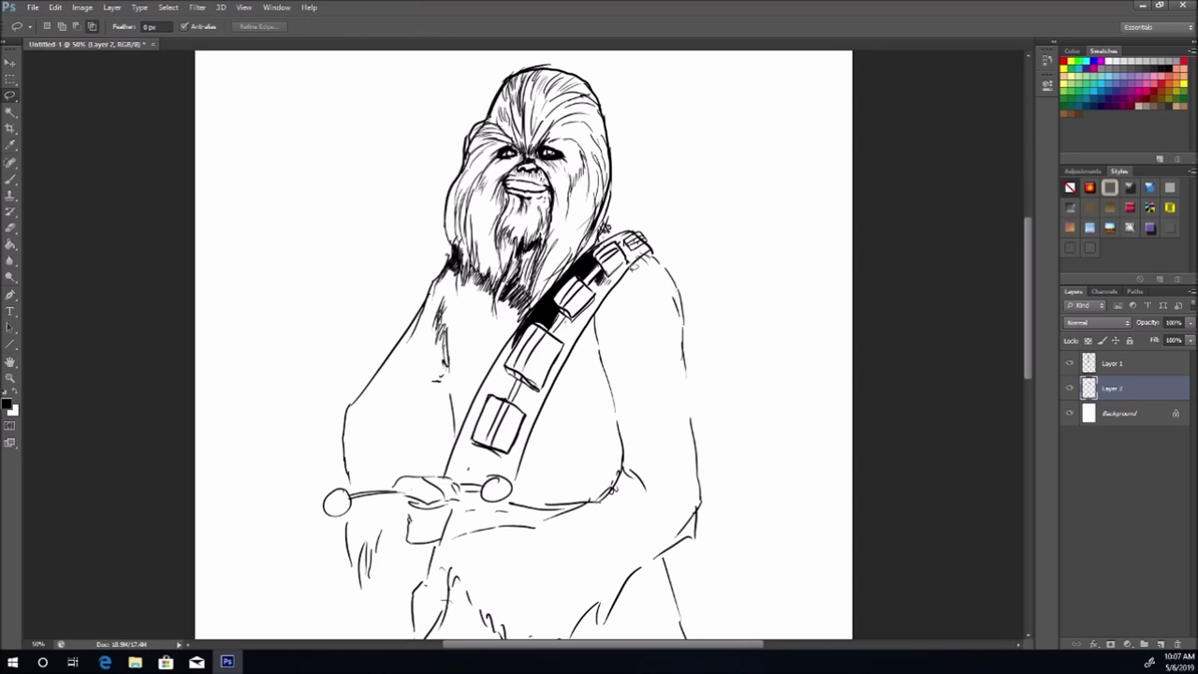
mouse_move(550, 400)
left_mouse_down()
mouse_move(519, 492)
mouse_move(508, 462)
mouse_move(532, 399)
mouse_move(518, 379)
mouse_move(550, 395)
mouse_move(564, 322)
mouse_move(596, 313)
mouse_move(635, 270)
left_mouse_up()
key("alt+BackSpace")
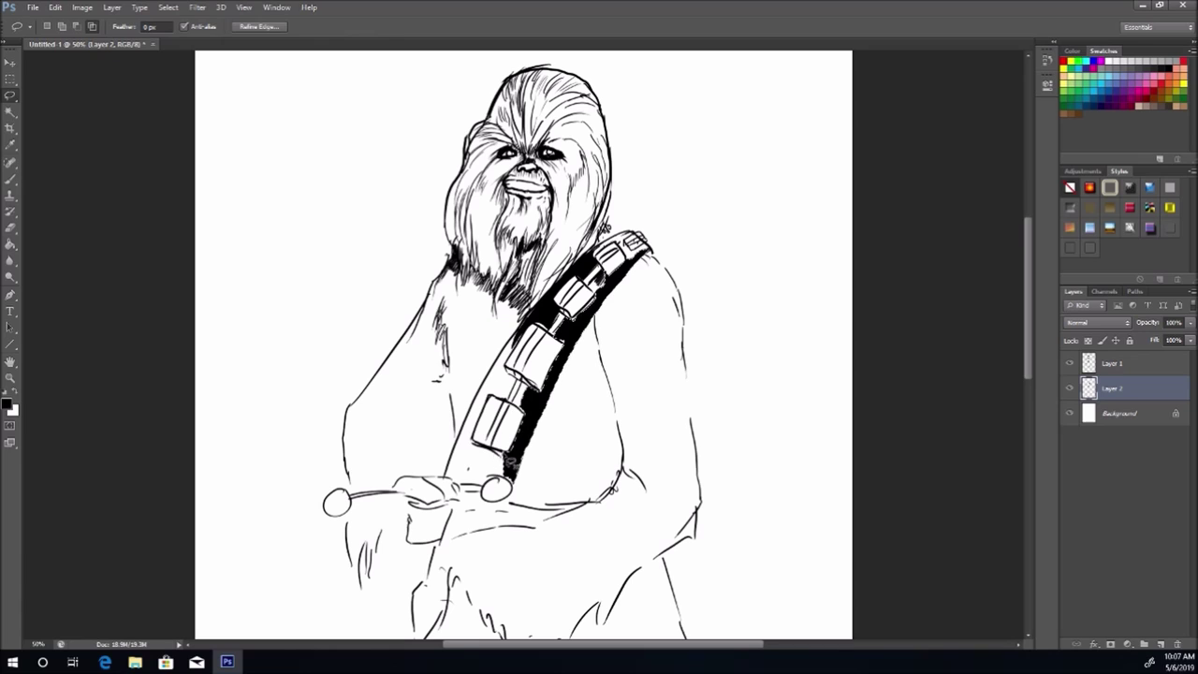
key("ctrl+d")
Step: Fill the strap's lower end, between the last ammunition box and the weapon, with black
mouse_move(504, 453)
left_mouse_down()
mouse_move(465, 483)
mouse_move(490, 492)
mouse_move(516, 475)
left_mouse_up()
key("g")
left_click(511, 444)
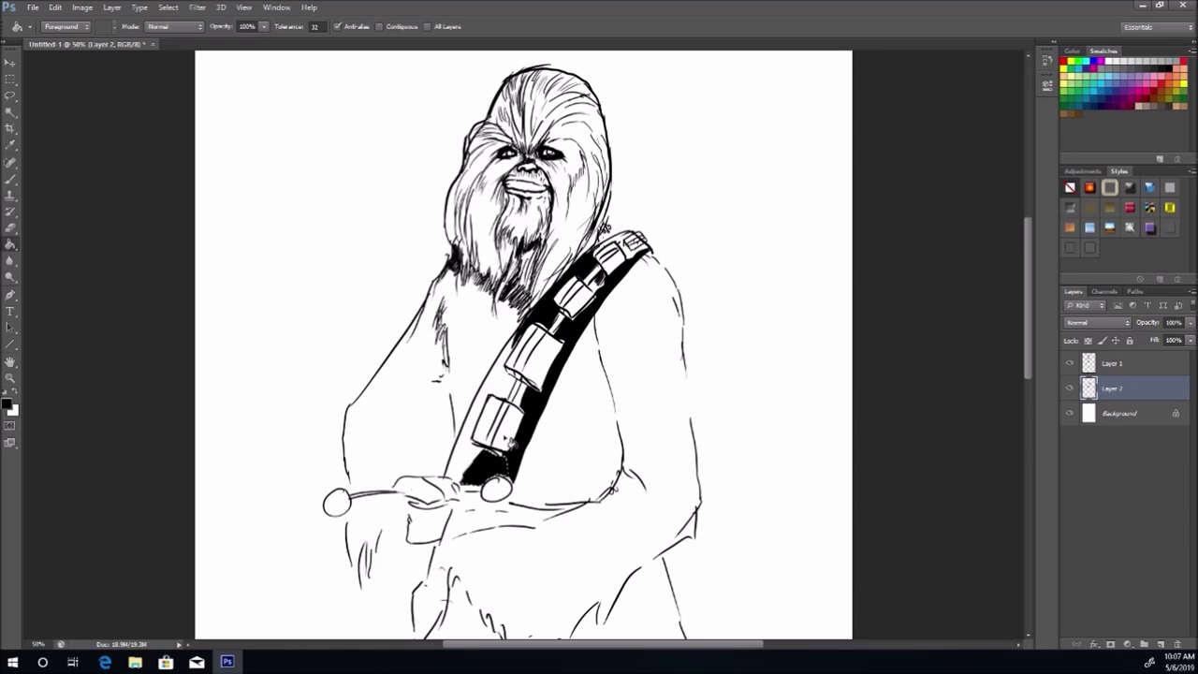
left_click(10, 112)
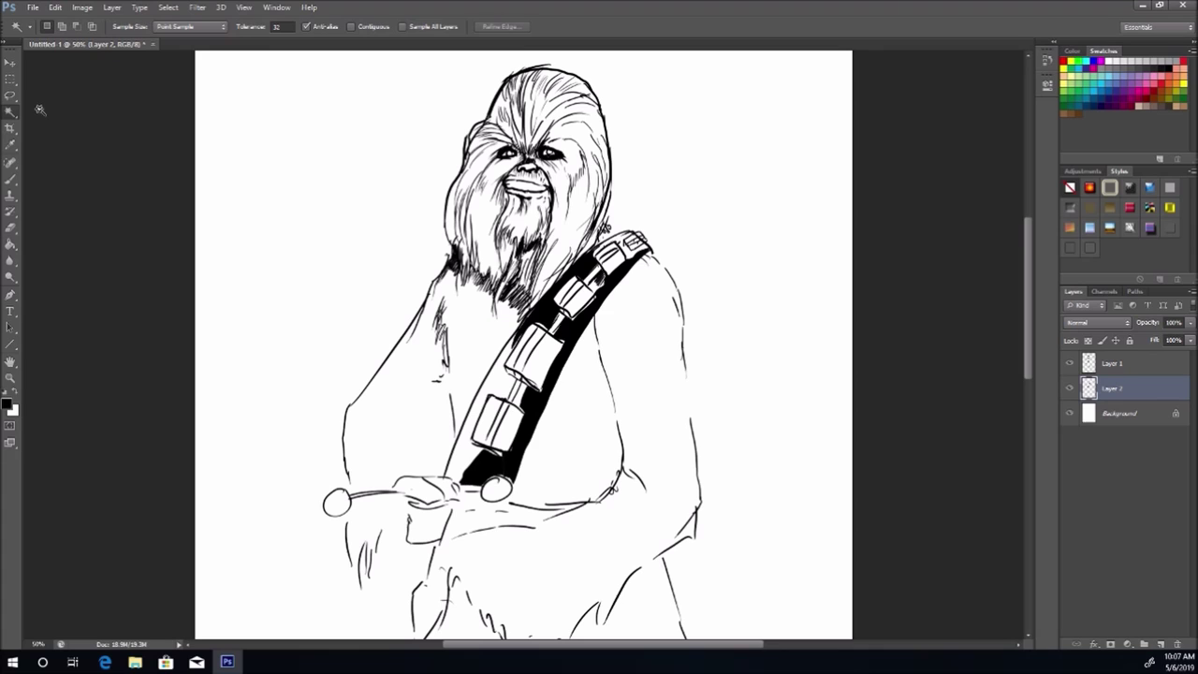
Step: Lasso a jagged shadow beneath the beard, from the far shoulder to the strap, and fill it with black
key("l")
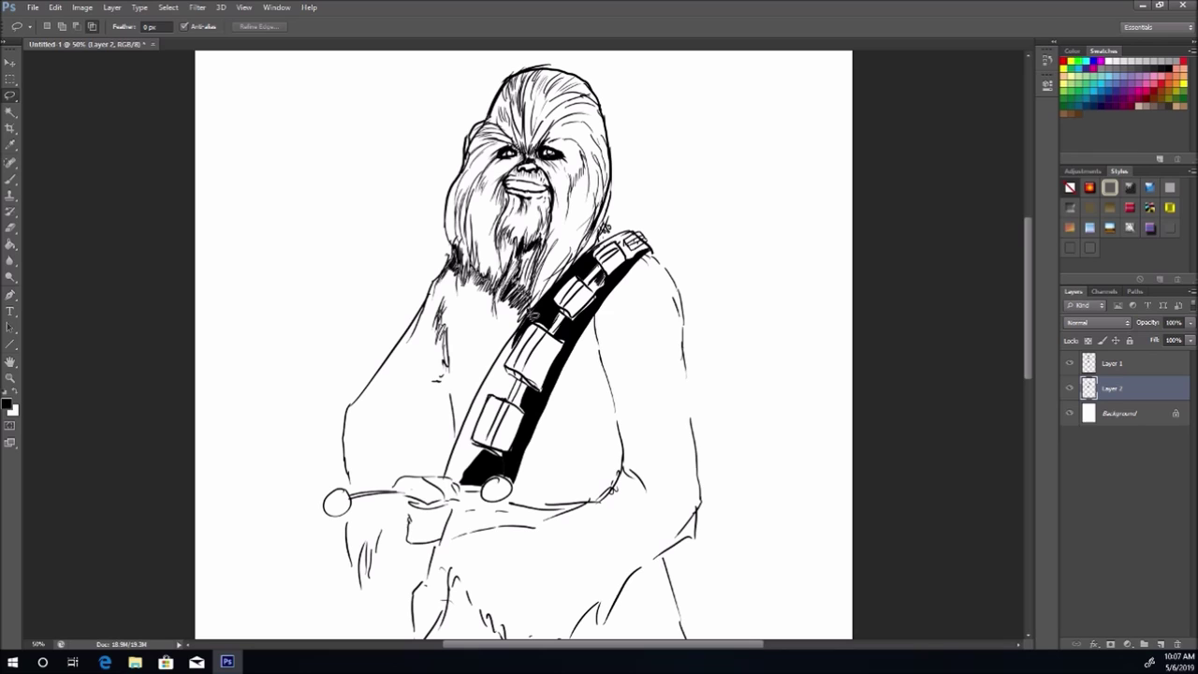
mouse_move(513, 343)
left_mouse_down()
mouse_move(487, 379)
mouse_move(483, 321)
mouse_move(438, 283)
mouse_move(476, 253)
mouse_move(506, 300)
left_mouse_up()
key("g")
left_click(508, 279)
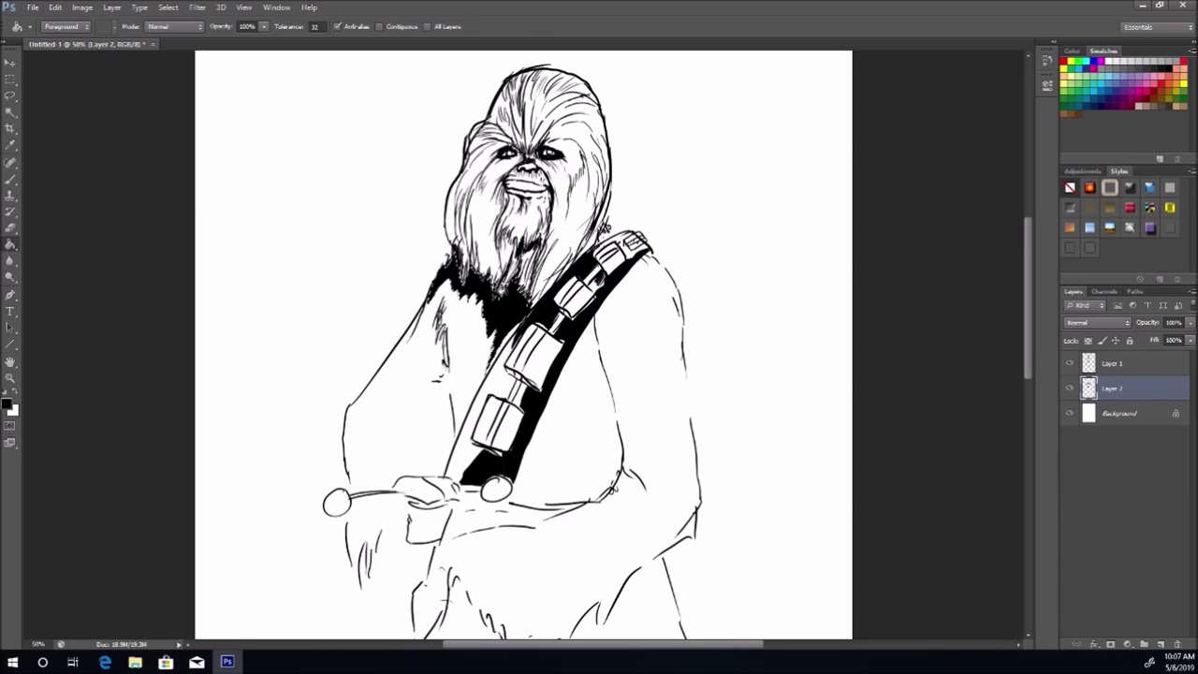
Step: Fill a jagged black shadow on the torso along the inner side of the arm below the strap's shoulder, and deselect
key("l")
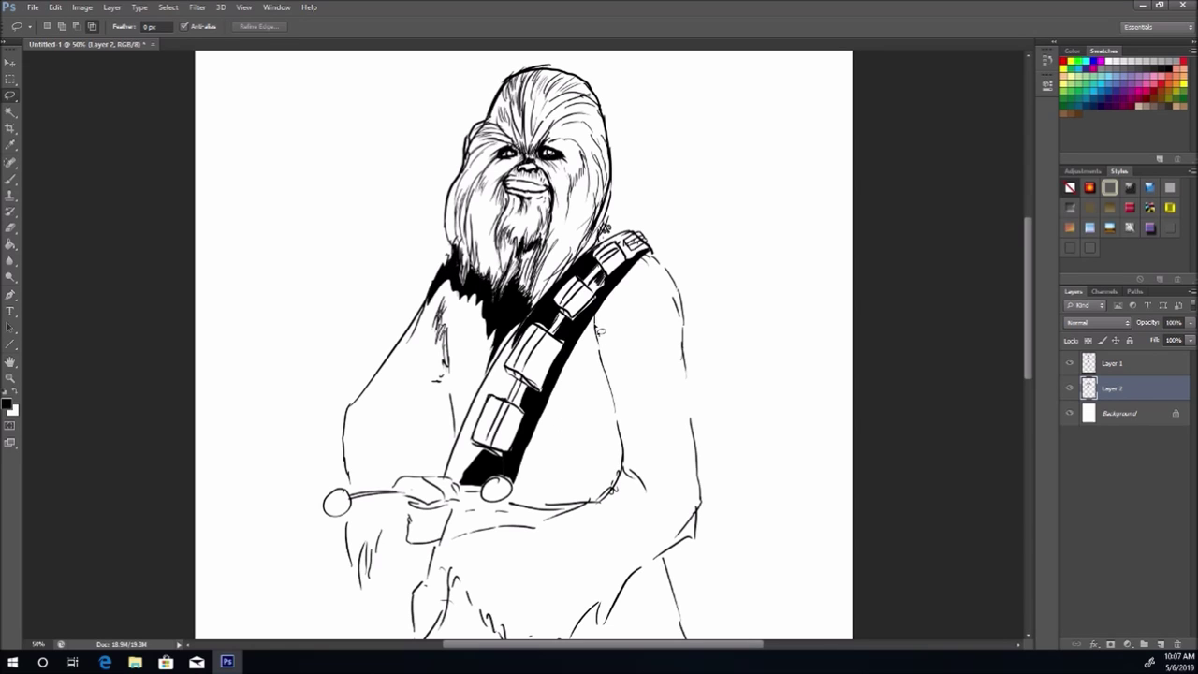
mouse_move(595, 320)
left_mouse_down()
mouse_move(581, 402)
mouse_move(591, 393)
mouse_move(616, 484)
mouse_move(628, 463)
mouse_move(597, 326)
left_mouse_up()
key("g")
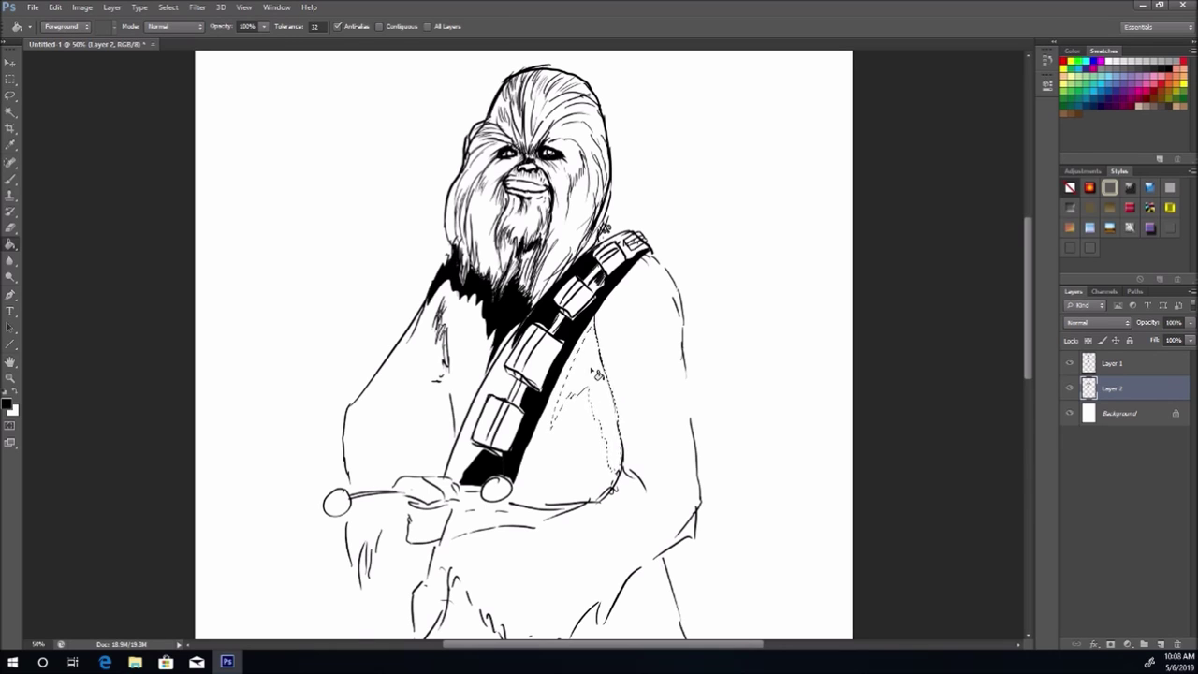
left_click(604, 358)
left_click(10, 112)
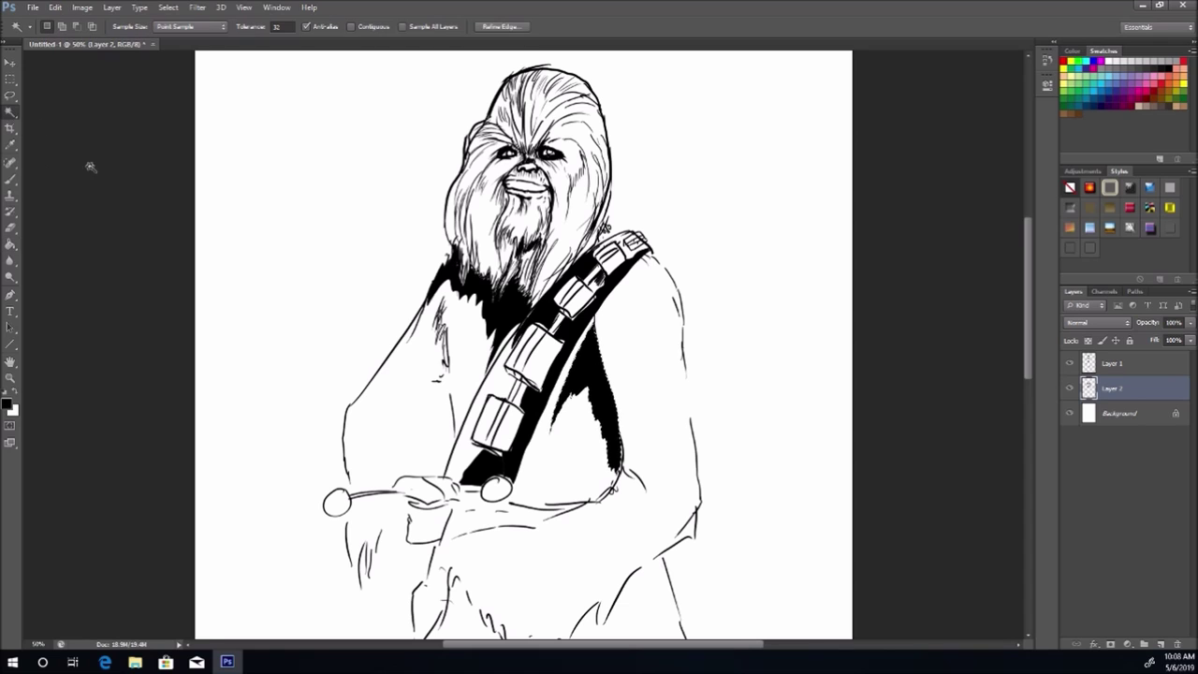
left_click(89, 164)
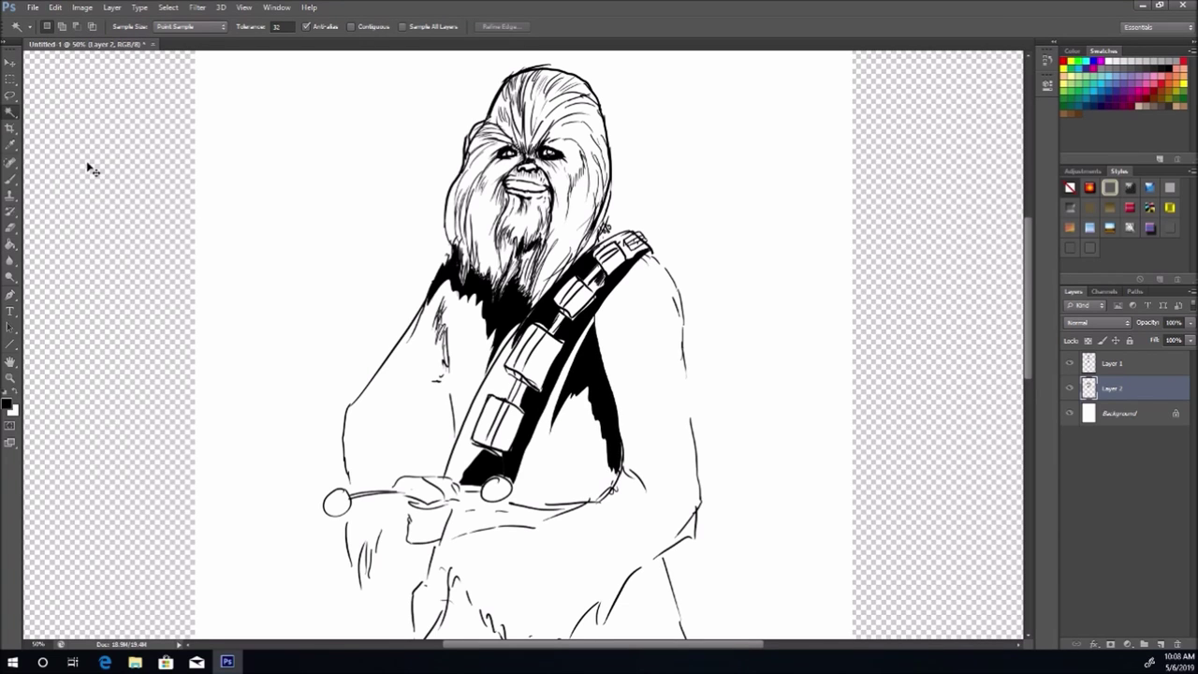
Step: On Layer 1, brush fur strands down the upper arm below the bandolier shoulder to the elbow
key("ctrl+minus")
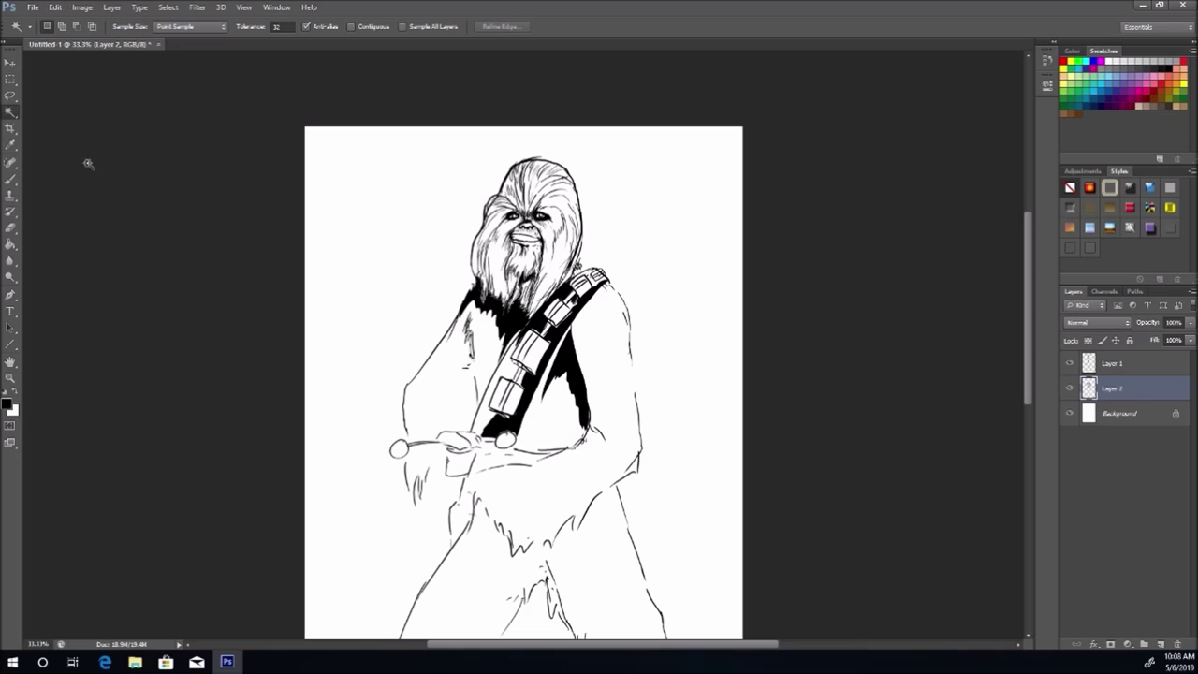
left_click(1132, 362)
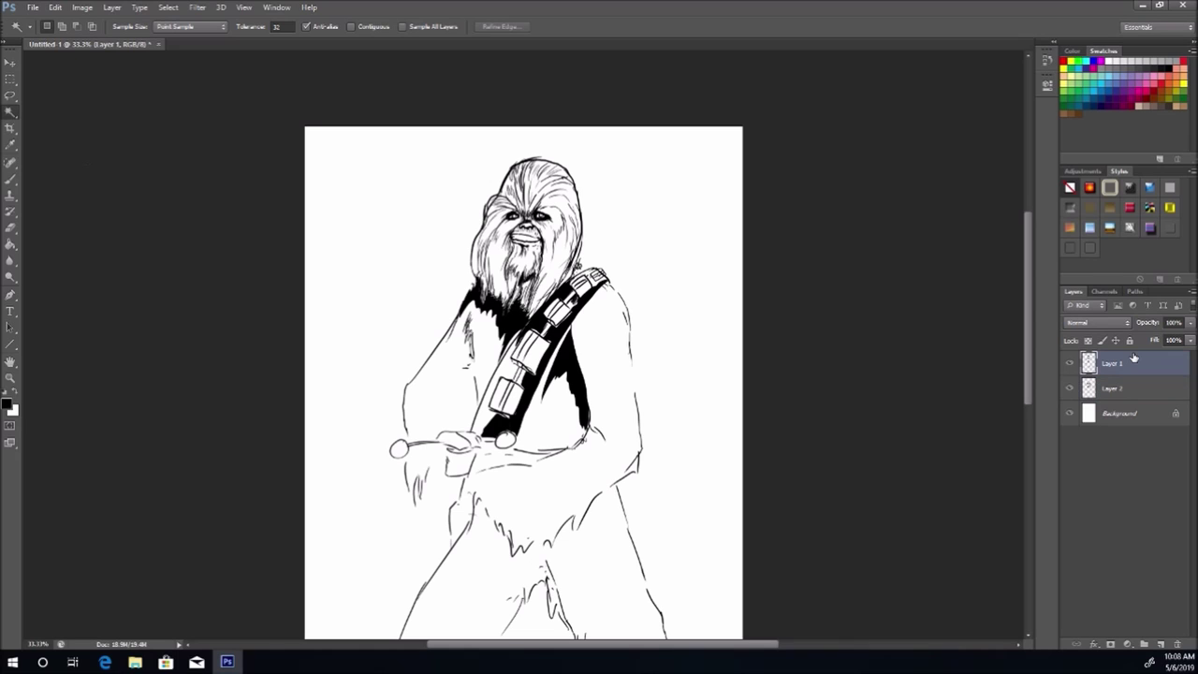
left_click(11, 177)
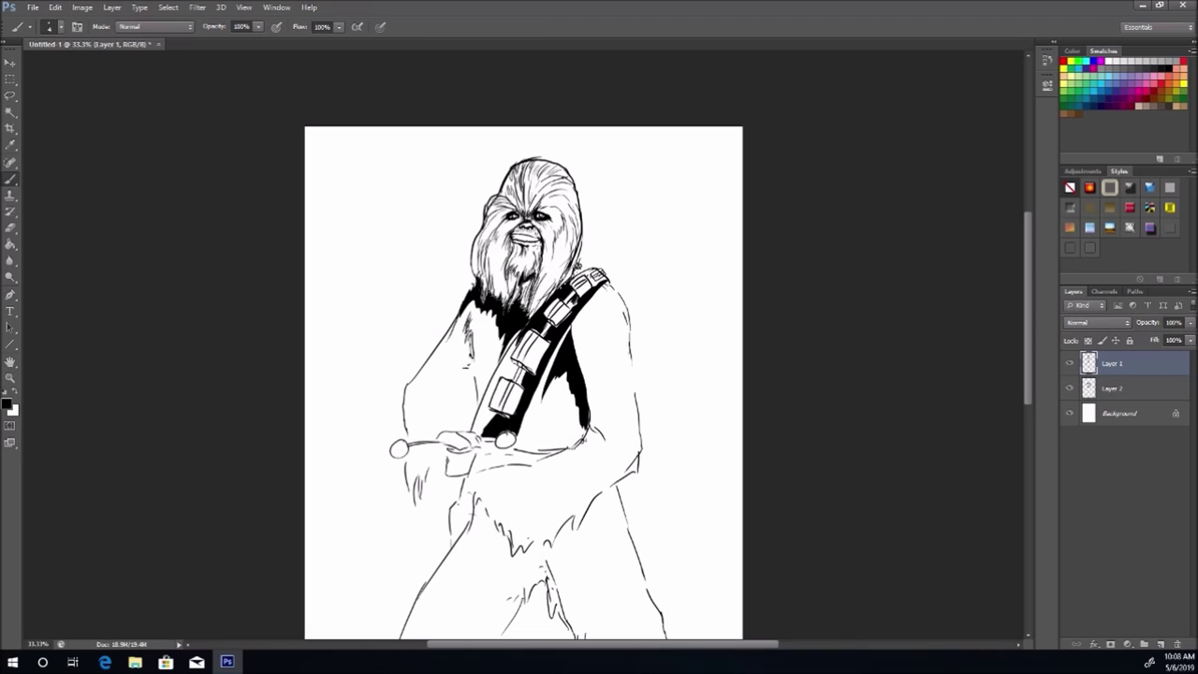
mouse_move(575, 321)
left_mouse_down()
mouse_move(580, 348)
mouse_move(623, 351)
mouse_move(621, 364)
left_mouse_up()
mouse_move(615, 350)
left_mouse_down()
mouse_move(591, 308)
mouse_move(585, 389)
mouse_move(605, 431)
left_mouse_up()
left_click_drag(637, 367, 640, 427)
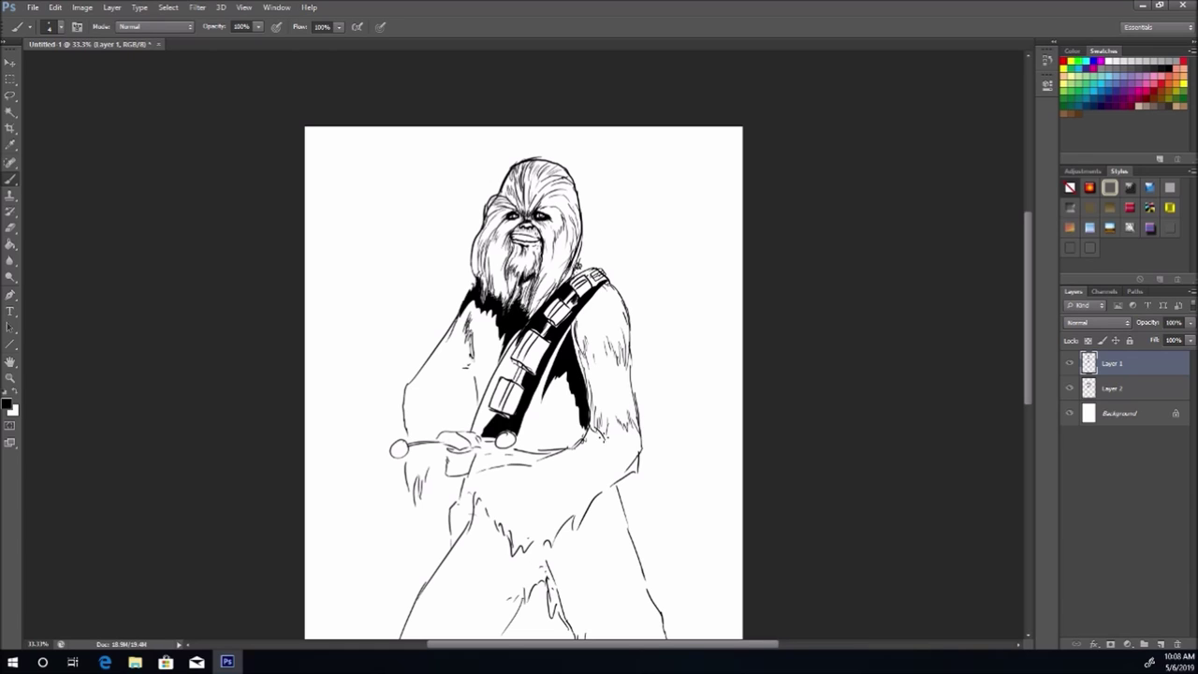
Step: Brush long fur strands on the torso between the strap and the black arm shadow
left_click_drag(550, 367, 533, 412)
left_click_drag(550, 363, 536, 421)
left_click_drag(551, 376, 579, 443)
left_click_drag(565, 421, 568, 442)
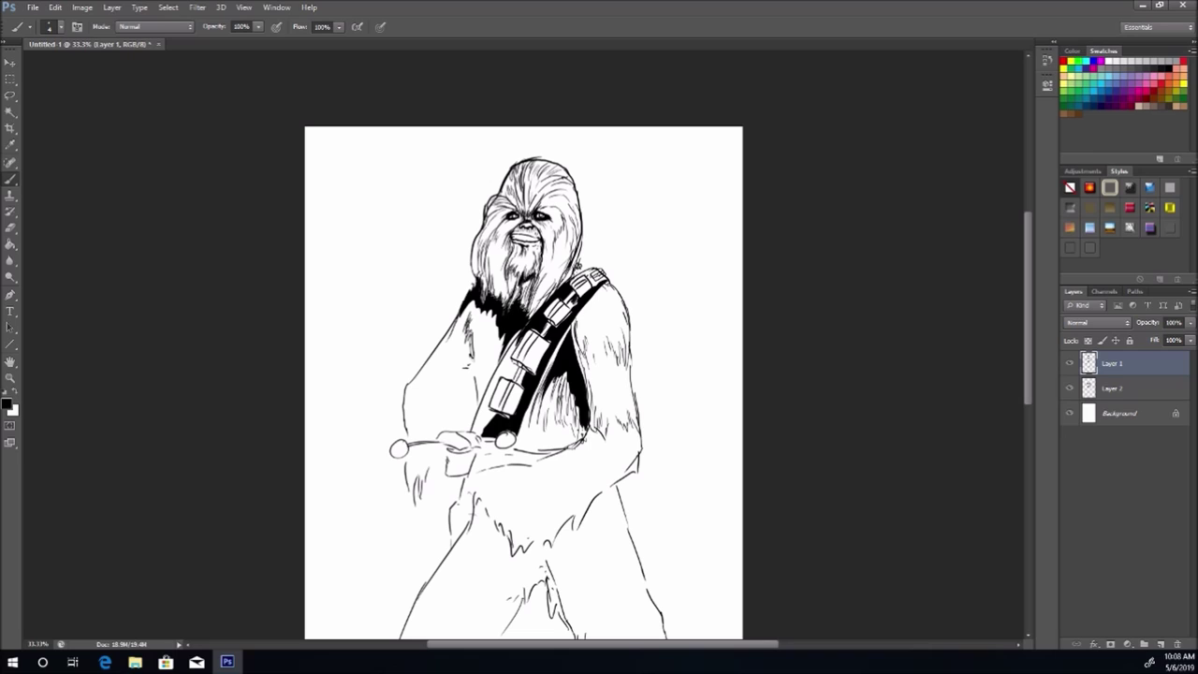
Step: Redraw the upper edge of the front forearm from the elbow to the weapon, undoing the unwanted strokes
left_click_drag(584, 437, 469, 476)
key("ctrl+alt+z")
key("ctrl+alt+z")
key("ctrl+alt+z")
Step: Brush fur on the far arm from shoulder to elbow and on its shaggy forearm below the weapon
mouse_move(470, 343)
left_mouse_down()
mouse_move(467, 391)
mouse_move(420, 388)
mouse_move(431, 391)
left_mouse_up()
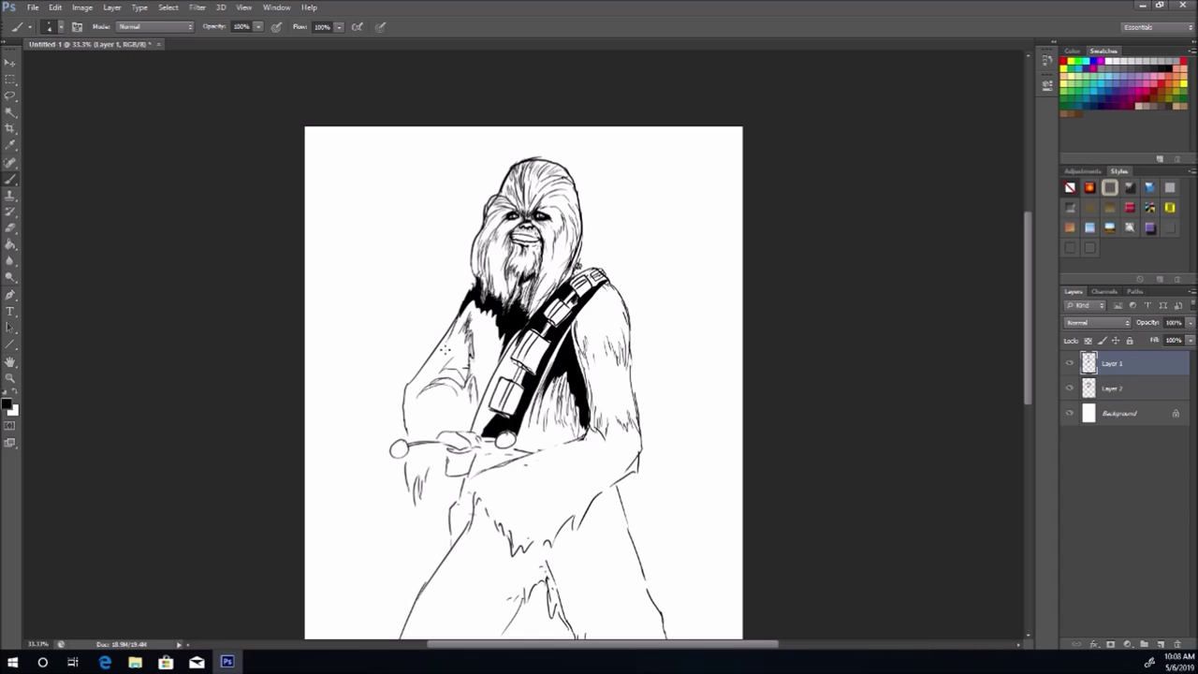
mouse_move(446, 349)
left_mouse_down()
mouse_move(427, 378)
mouse_move(453, 359)
left_mouse_up()
mouse_move(423, 410)
left_mouse_down()
mouse_move(412, 479)
mouse_move(457, 498)
left_mouse_up()
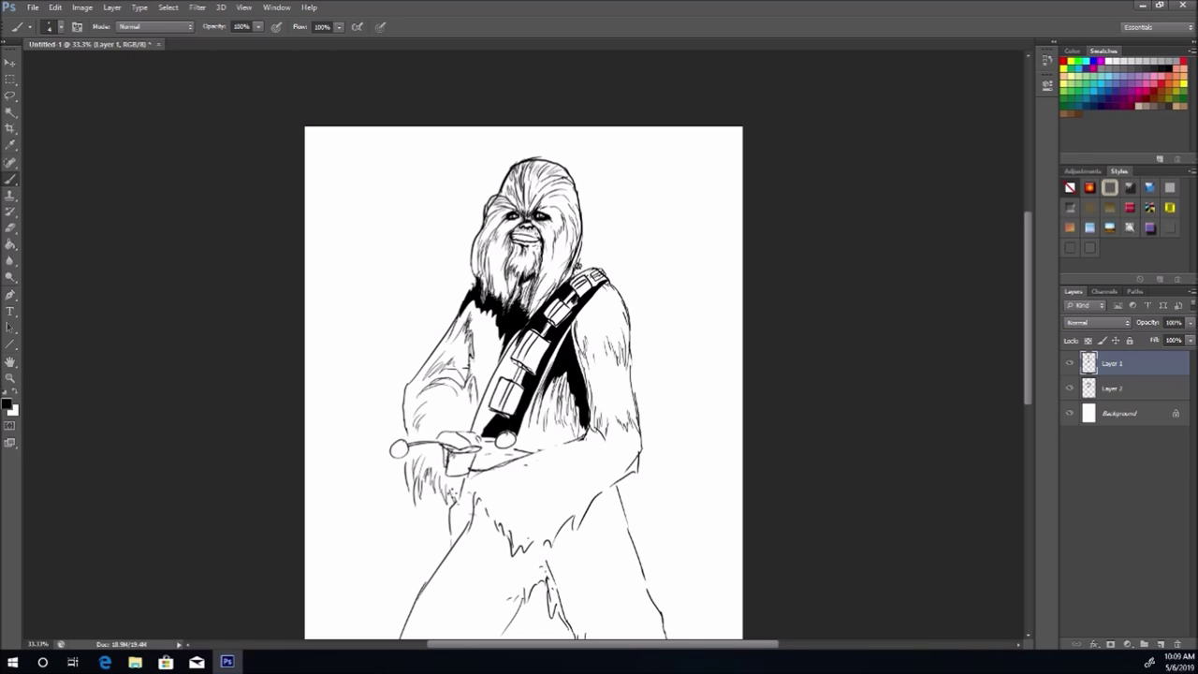
Step: Draw fur at the wrist below the weapon and along the front forearm and its ragged lower edge
left_click_drag(465, 490, 464, 519)
mouse_move(590, 440)
left_mouse_down()
mouse_move(526, 463)
mouse_move(487, 497)
mouse_move(508, 509)
left_mouse_up()
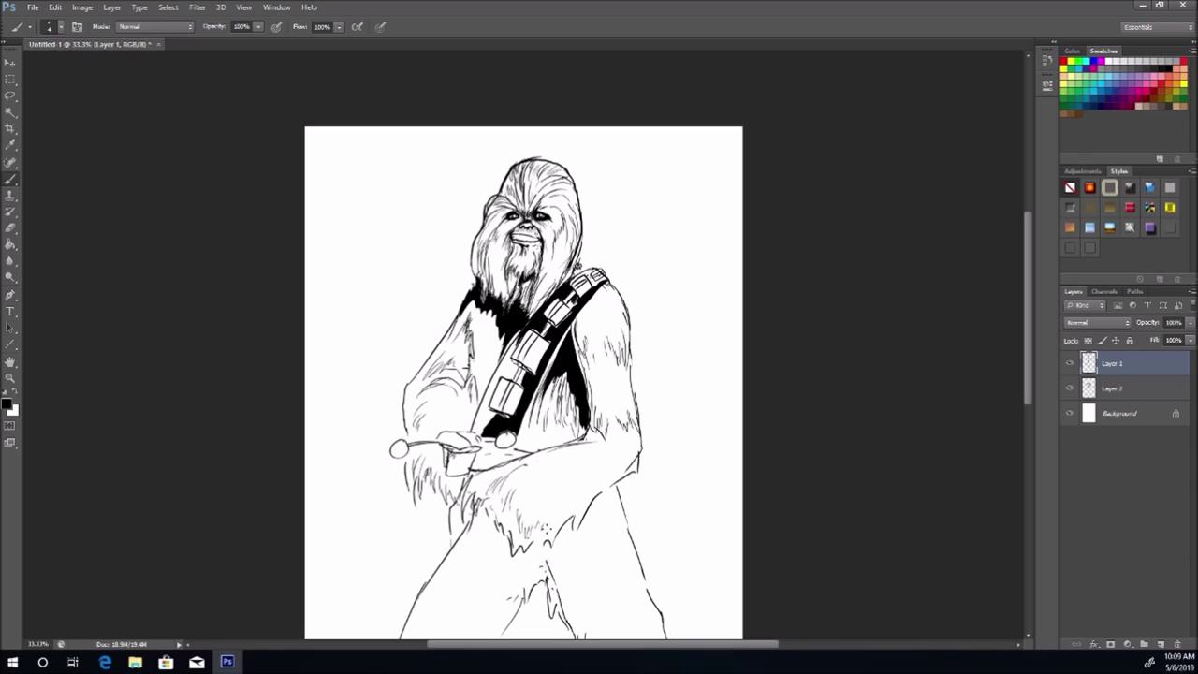
left_click_drag(536, 554, 532, 541)
Step: On Layer 2, lasso a jagged shadow between the far arm and the chest and fill it with black
left_click(1119, 388)
left_click(12, 95)
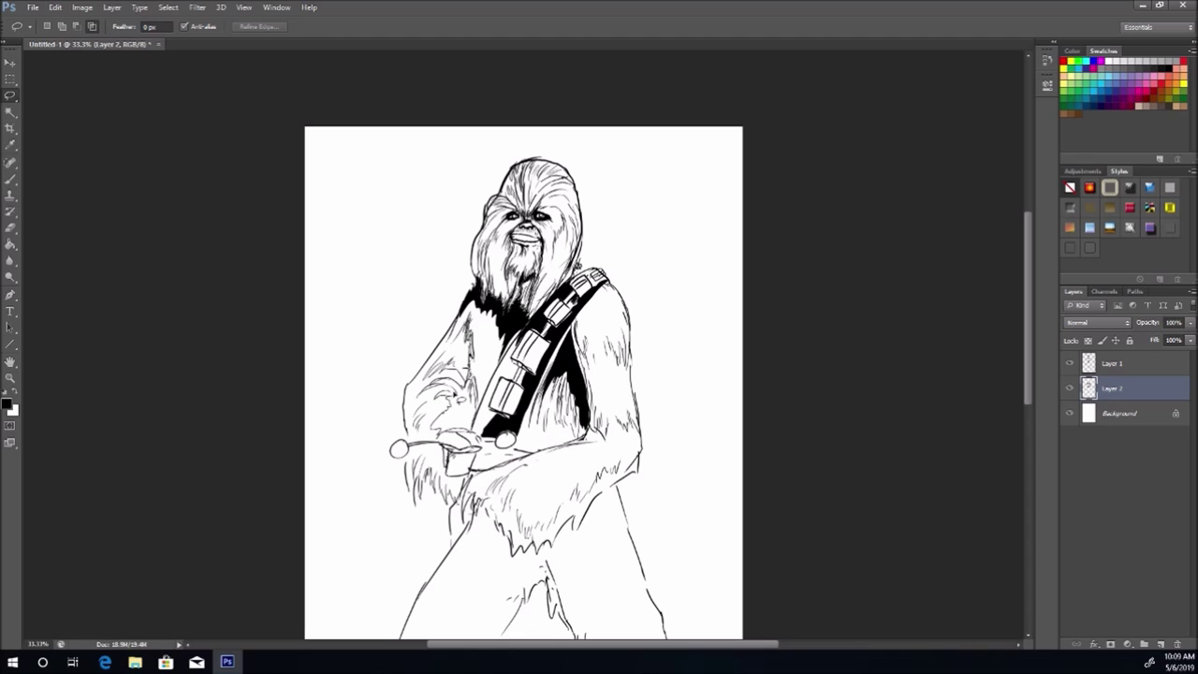
key("g")
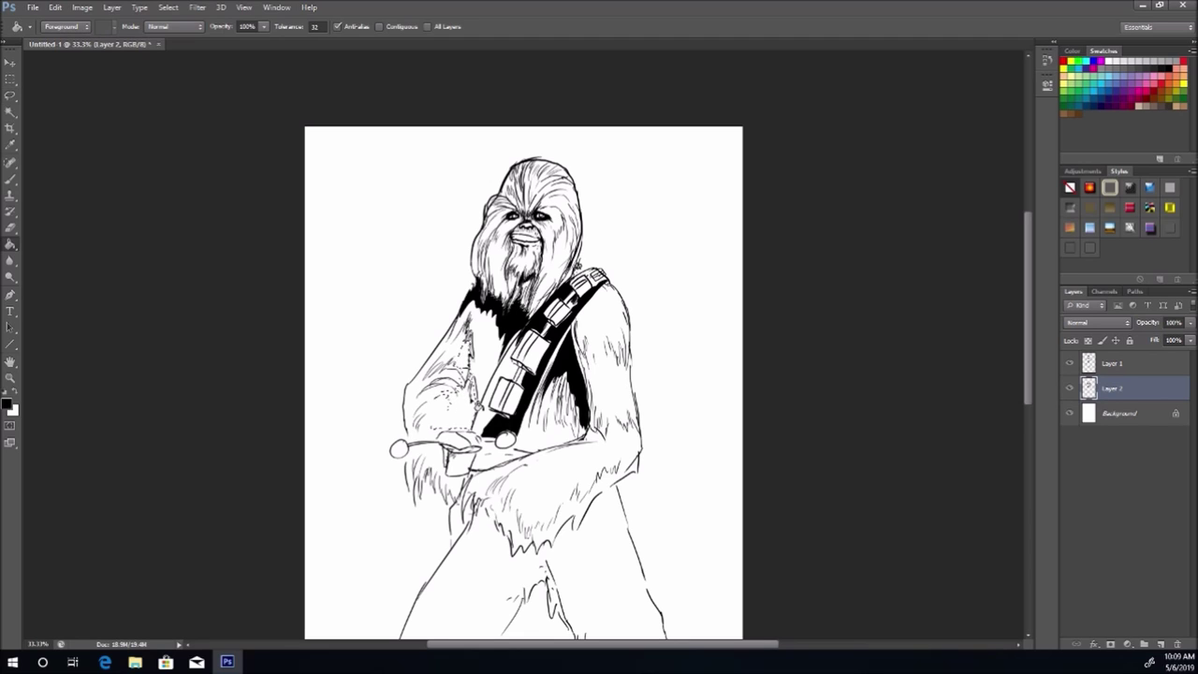
left_click(447, 388)
Step: Lasso the waist area between the weapon, the lower torso fur and the front forearm, and fill it with black
left_click_drag(1029, 372, 1026, 405)
key("l")
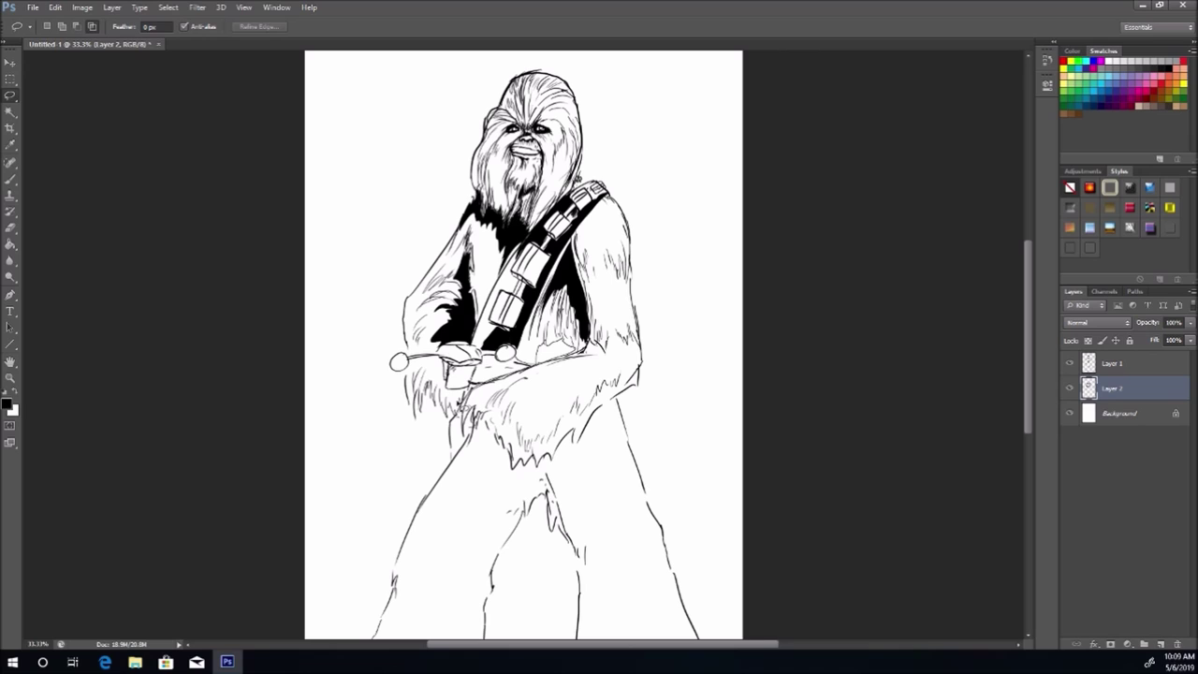
key("g")
left_click(513, 356)
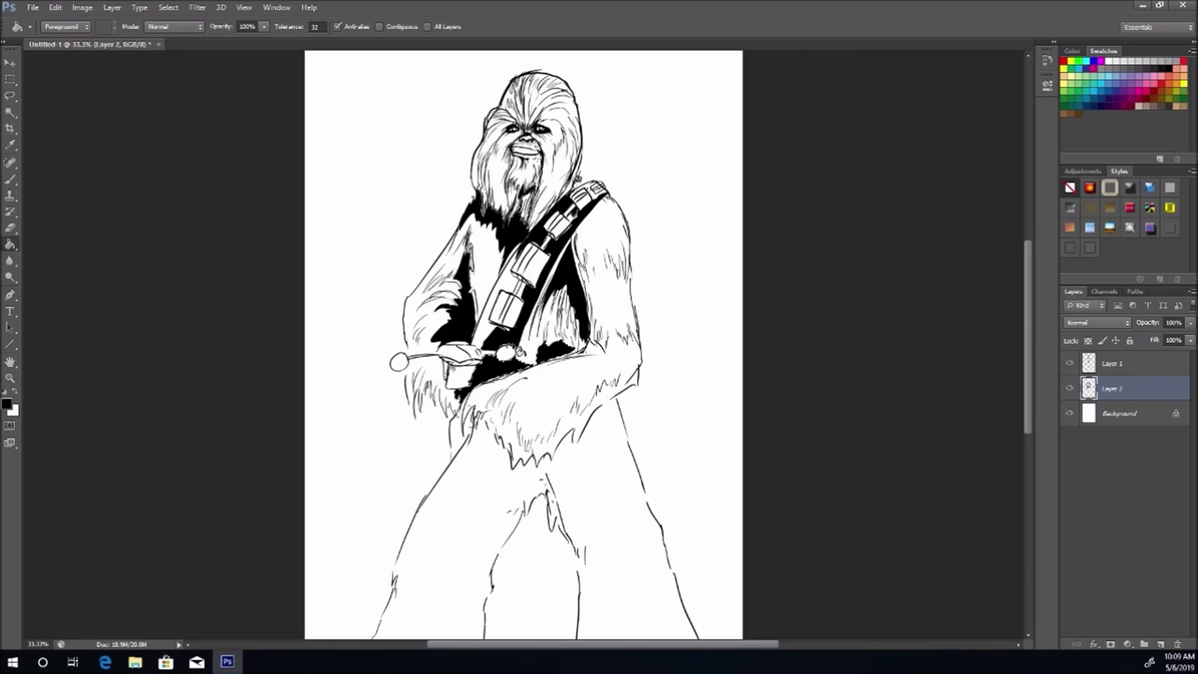
Step: Lasso a ragged-edged shadow across the hips beneath the front forearm and fill it with black
key("l")
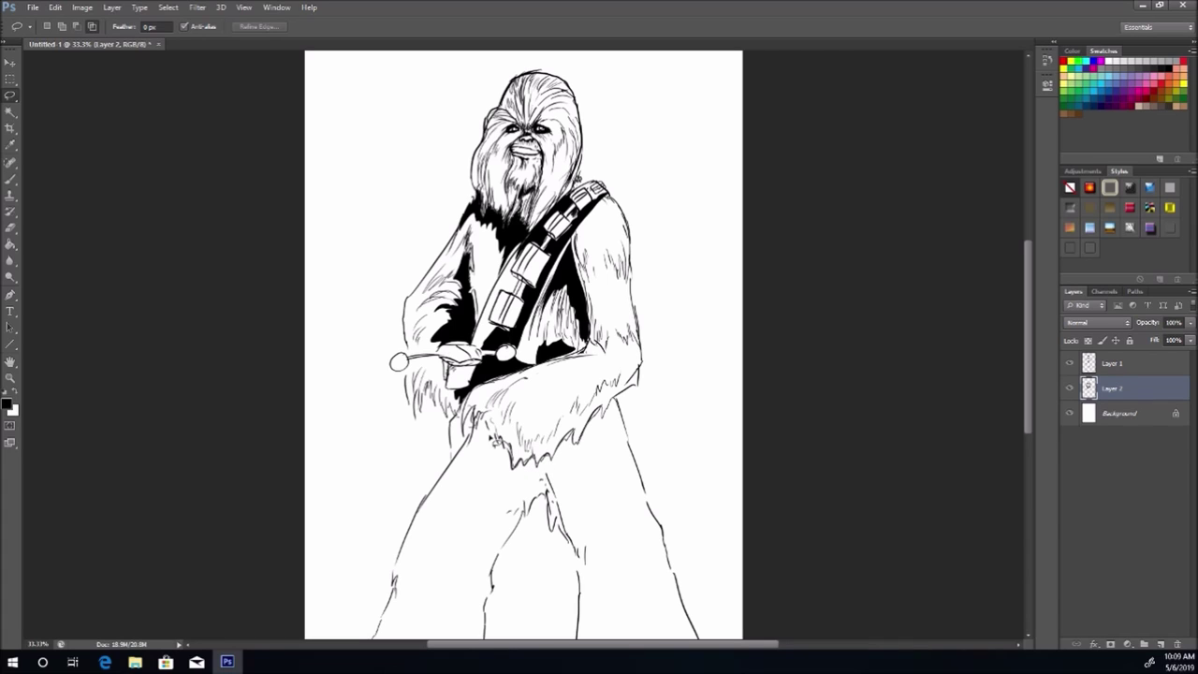
mouse_move(466, 449)
left_mouse_down()
mouse_move(502, 521)
mouse_move(544, 499)
mouse_move(580, 521)
mouse_move(588, 468)
mouse_move(614, 480)
mouse_move(633, 462)
mouse_move(621, 403)
left_mouse_up()
key("g")
left_click(618, 438)
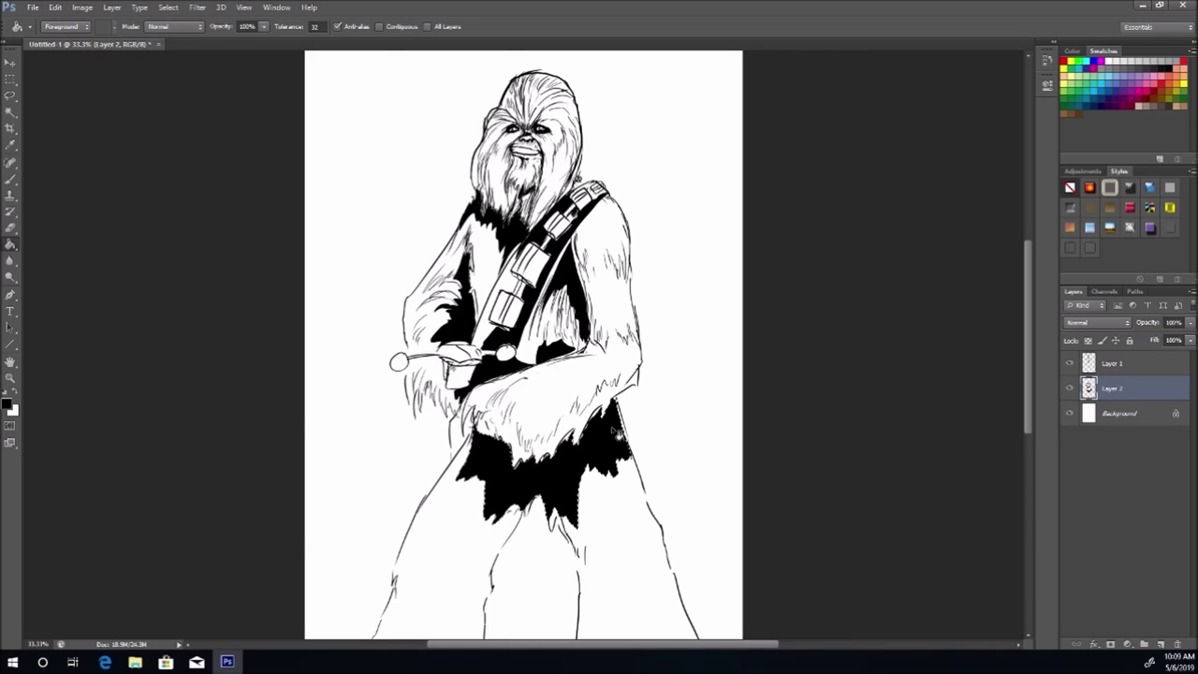
Step: Fill a tapered black shadow along the far leg's inner side from crotch to page bottom, and deselect
left_click_drag(1027, 343, 1030, 383)
key("l")
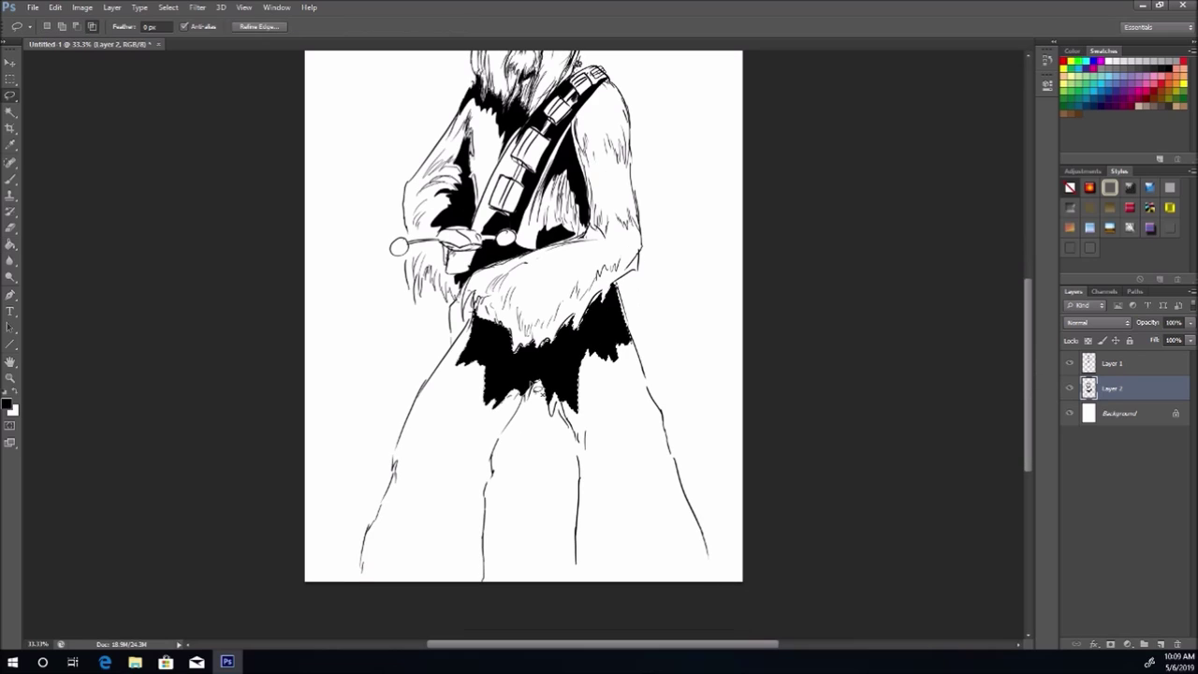
key("ctrl+d")
mouse_move(535, 384)
left_mouse_down()
mouse_move(495, 464)
mouse_move(484, 585)
mouse_move(453, 596)
mouse_move(441, 586)
mouse_move(456, 508)
mouse_move(429, 541)
mouse_move(525, 384)
left_mouse_up()
key("g")
left_click(493, 431)
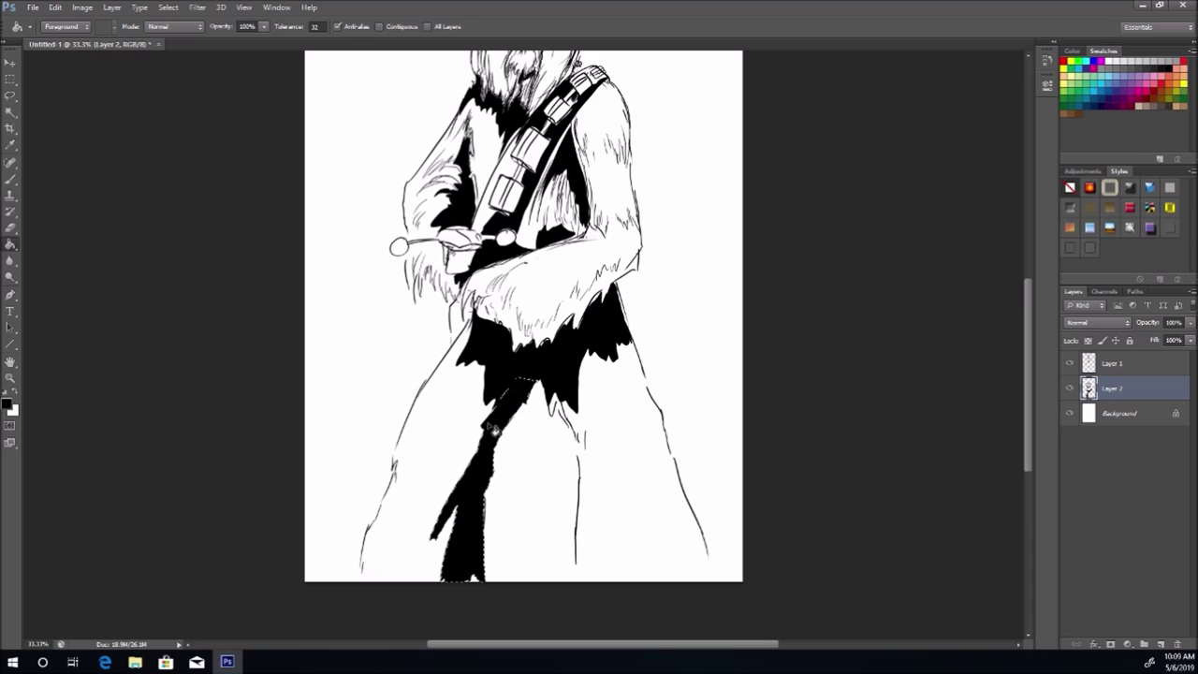
key("ctrl+d")
left_click(10, 111)
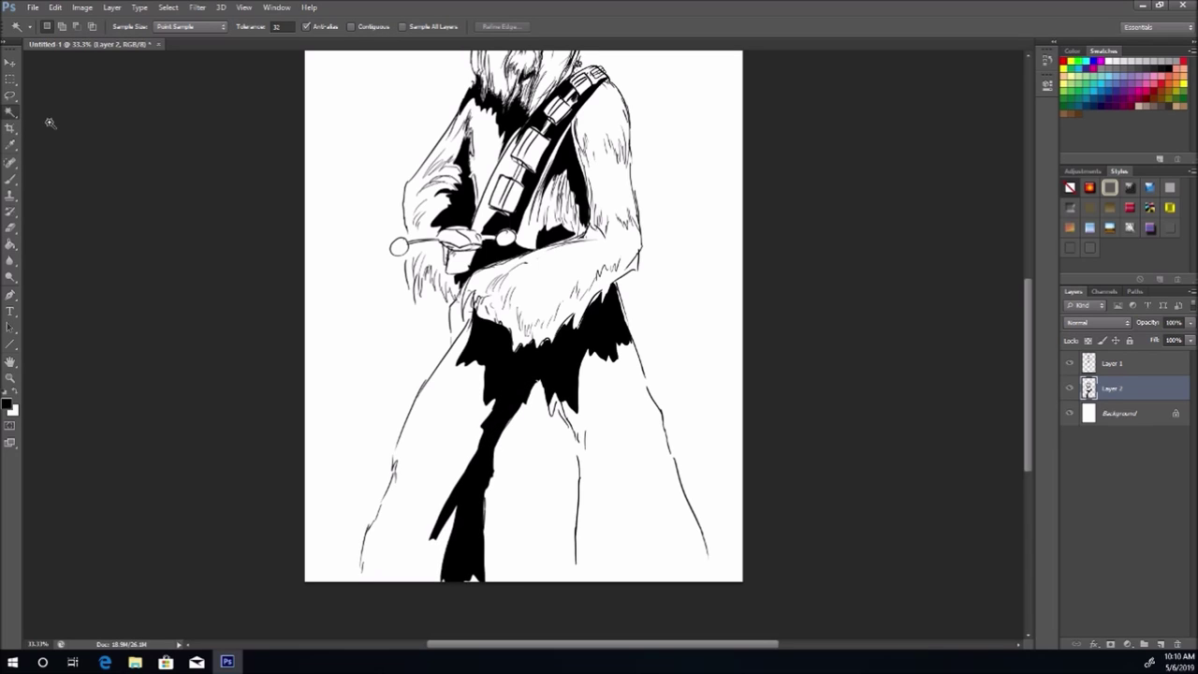
Step: On Layer 1, brush fur strands on the chest beside the strap and add shading lines to the weapon
left_click(10, 178)
left_click(1119, 366)
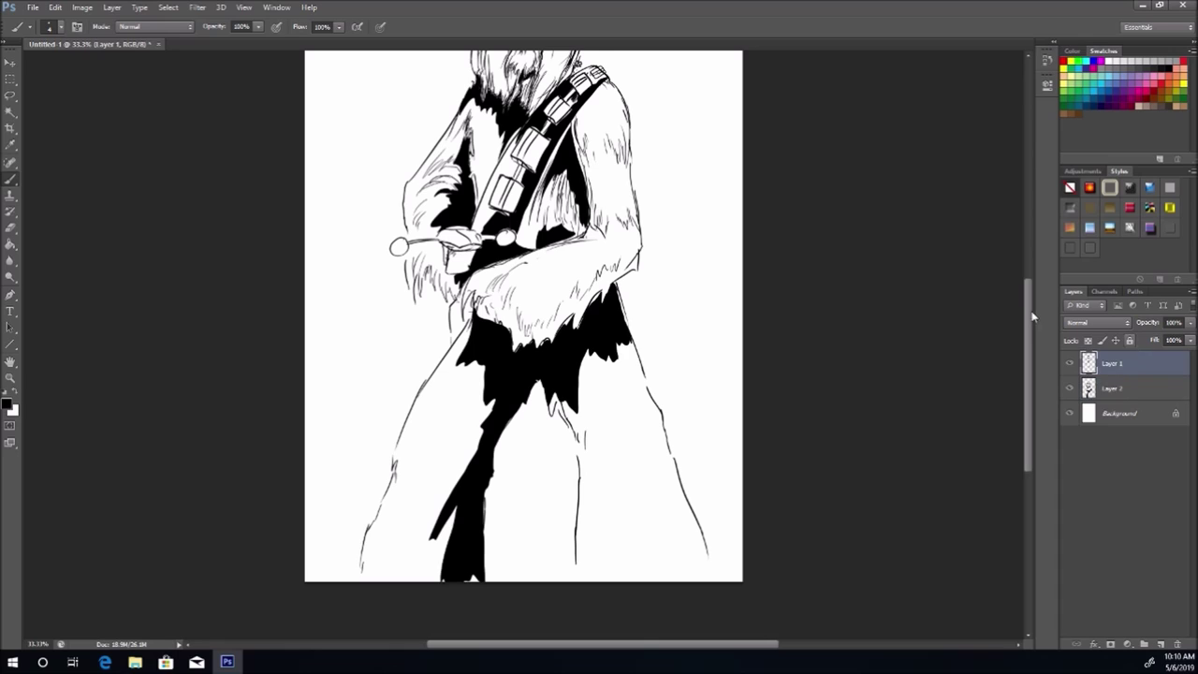
scroll(1032, 317, "up", 4)
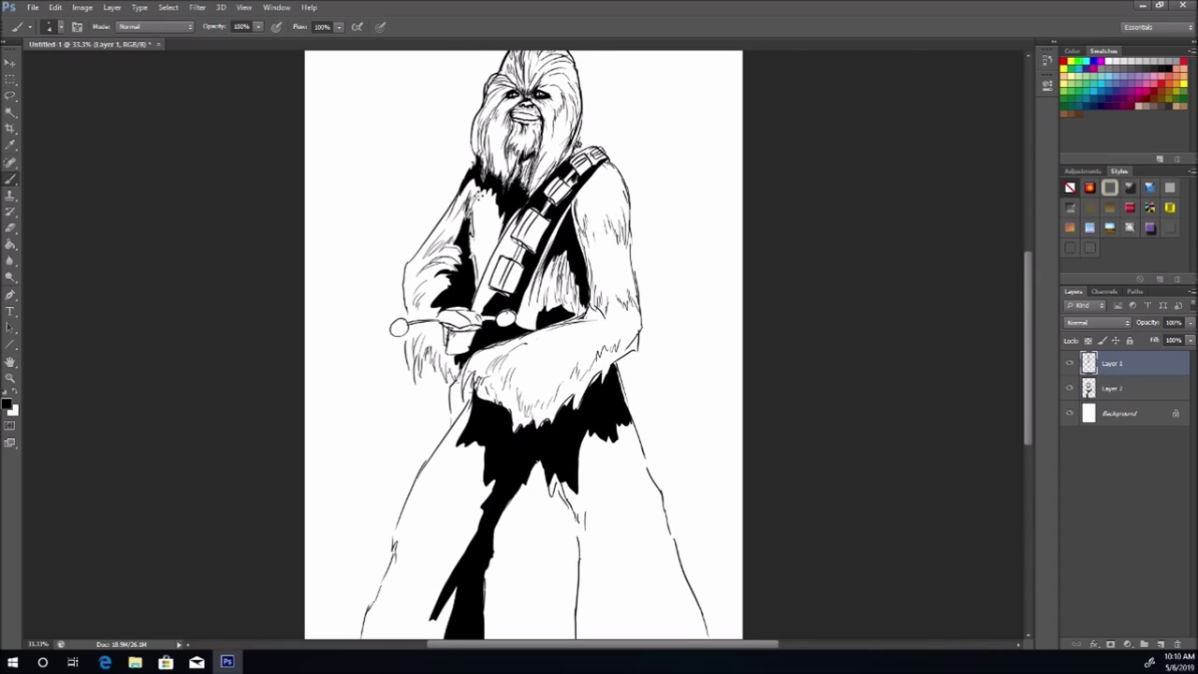
left_click_drag(479, 193, 481, 294)
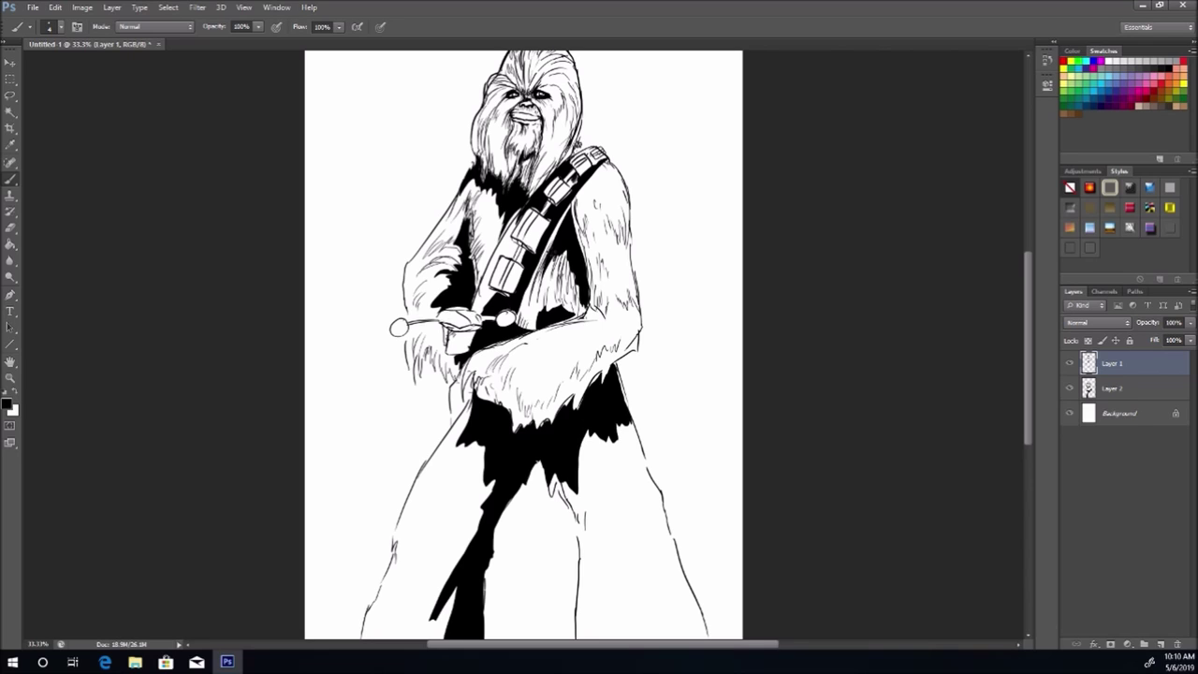
left_click_drag(521, 205, 510, 229)
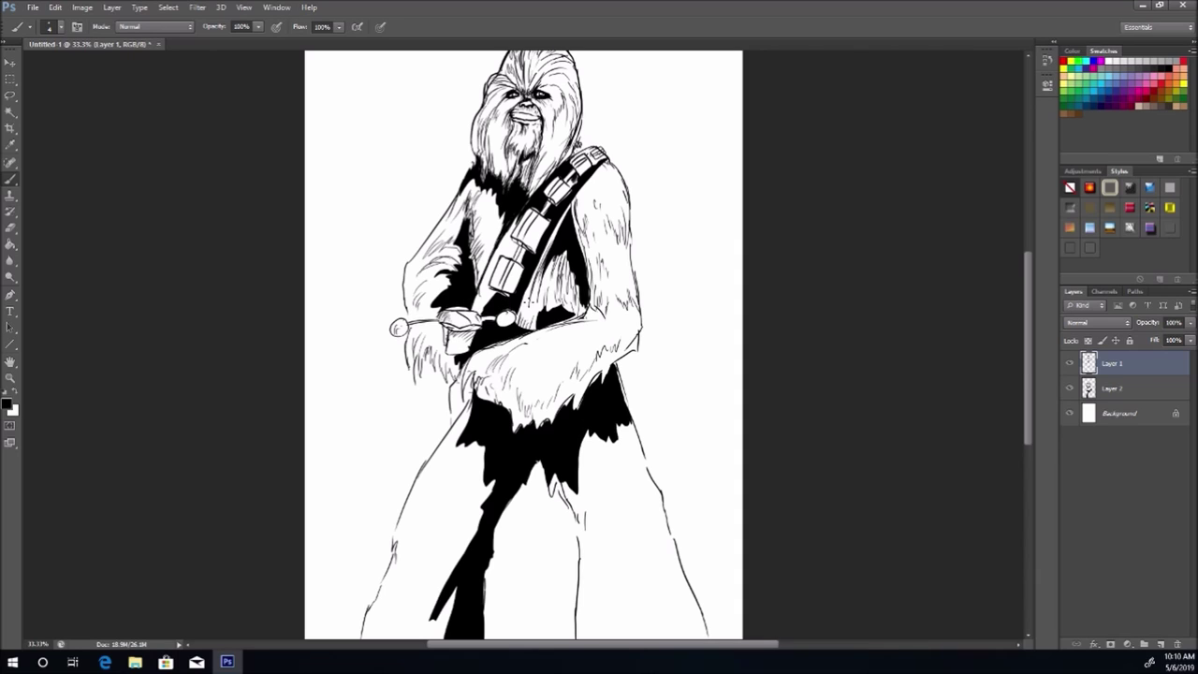
scroll(1029, 366, "down", 3)
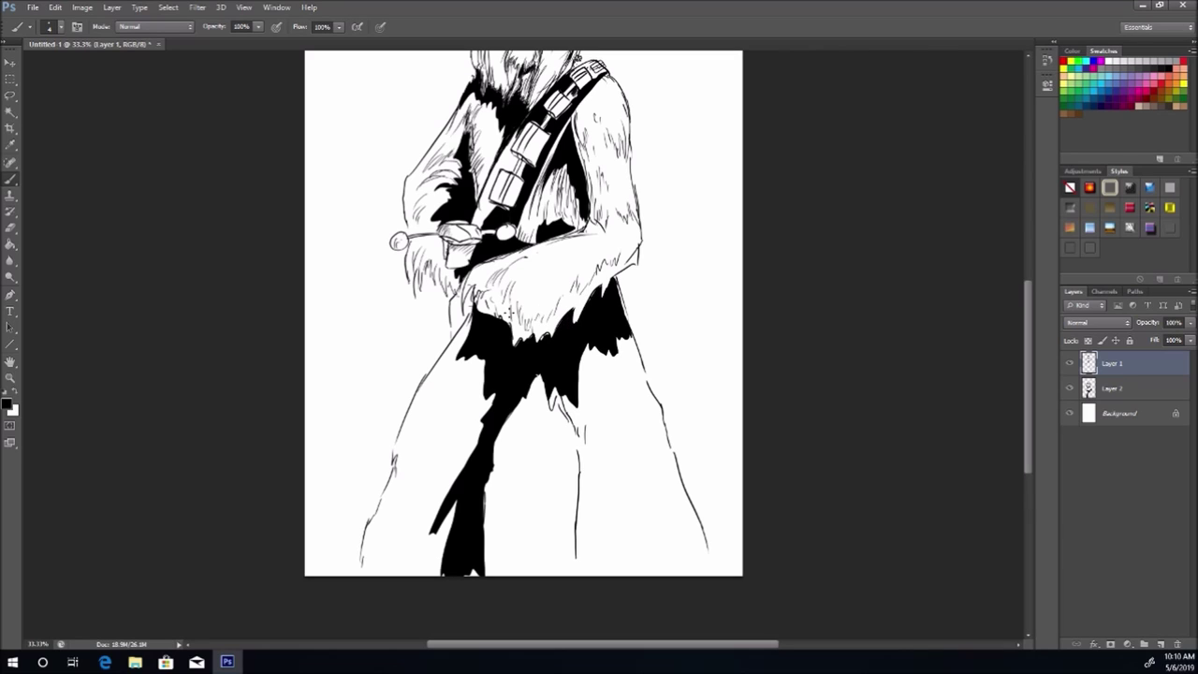
Step: Brush fur strands along the front forearm and down from the far hand's lower edge
mouse_move(508, 312)
left_mouse_down()
mouse_move(536, 314)
mouse_move(456, 316)
left_mouse_up()
left_click_drag(457, 304, 450, 324)
left_click_drag(541, 285, 538, 314)
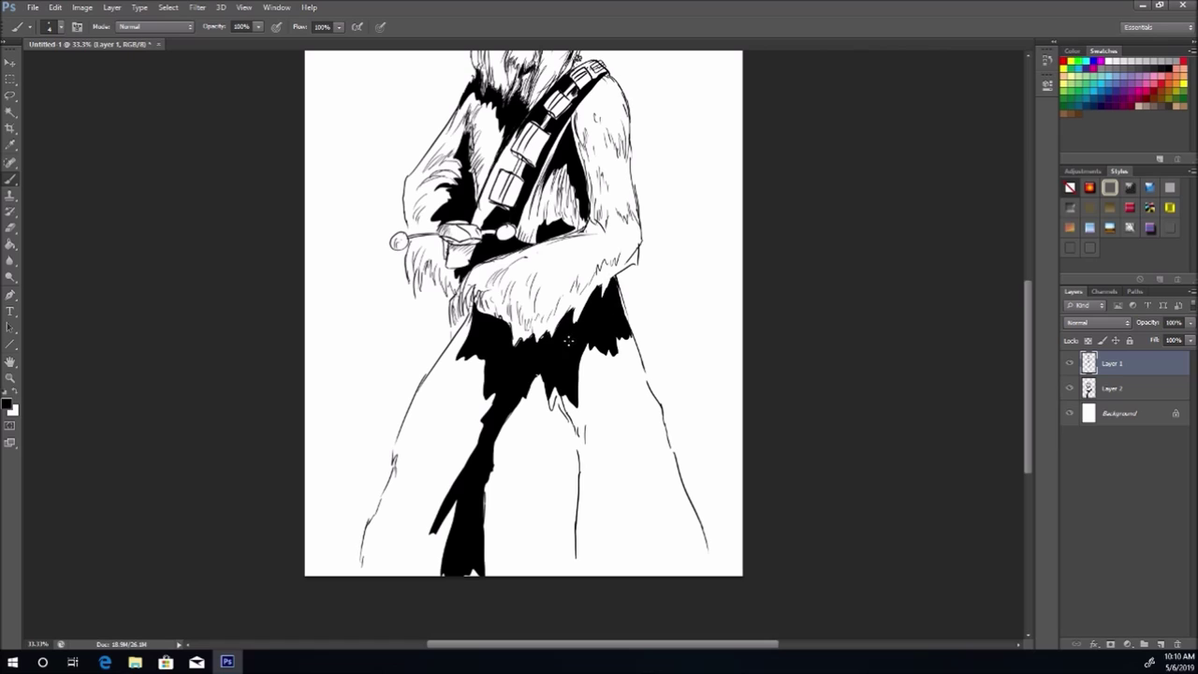
Step: Brush long fur strands down the far leg from the hip shadow to the page bottom
mouse_move(469, 328)
left_mouse_down()
mouse_move(420, 400)
mouse_move(431, 383)
left_mouse_up()
mouse_move(419, 409)
left_mouse_down()
mouse_move(403, 448)
mouse_move(478, 346)
mouse_move(430, 447)
mouse_move(436, 439)
mouse_move(450, 476)
left_mouse_up()
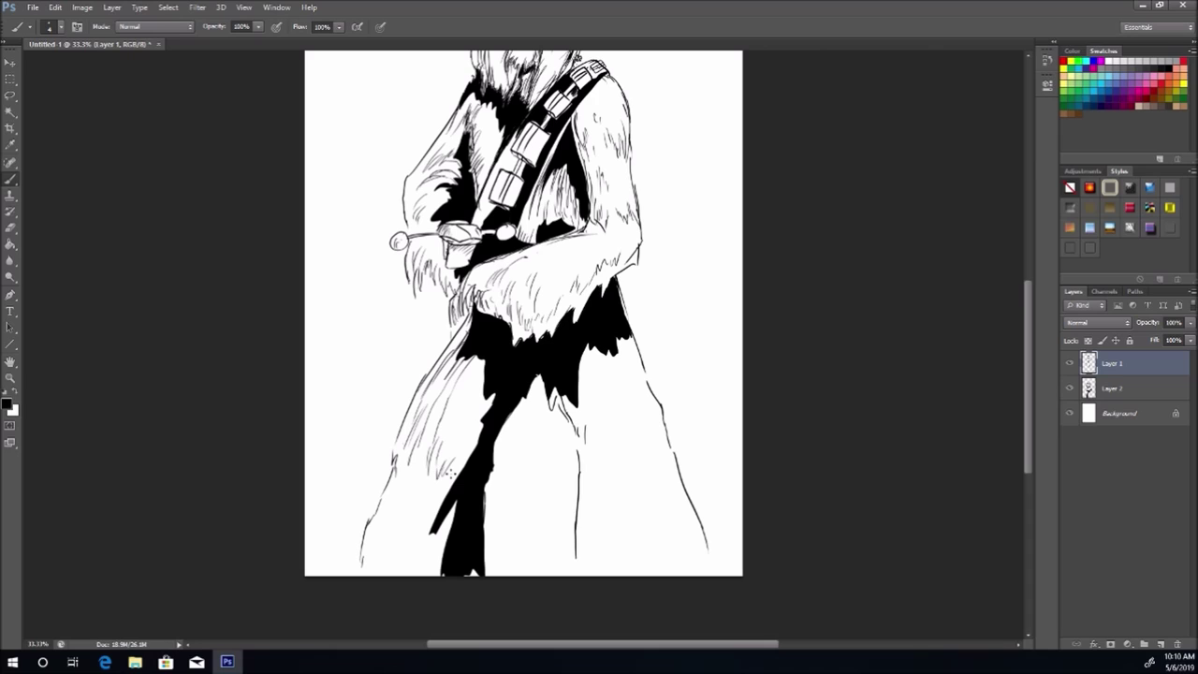
left_click_drag(493, 397, 432, 492)
mouse_move(424, 541)
left_mouse_down()
mouse_move(458, 505)
mouse_move(423, 575)
left_mouse_up()
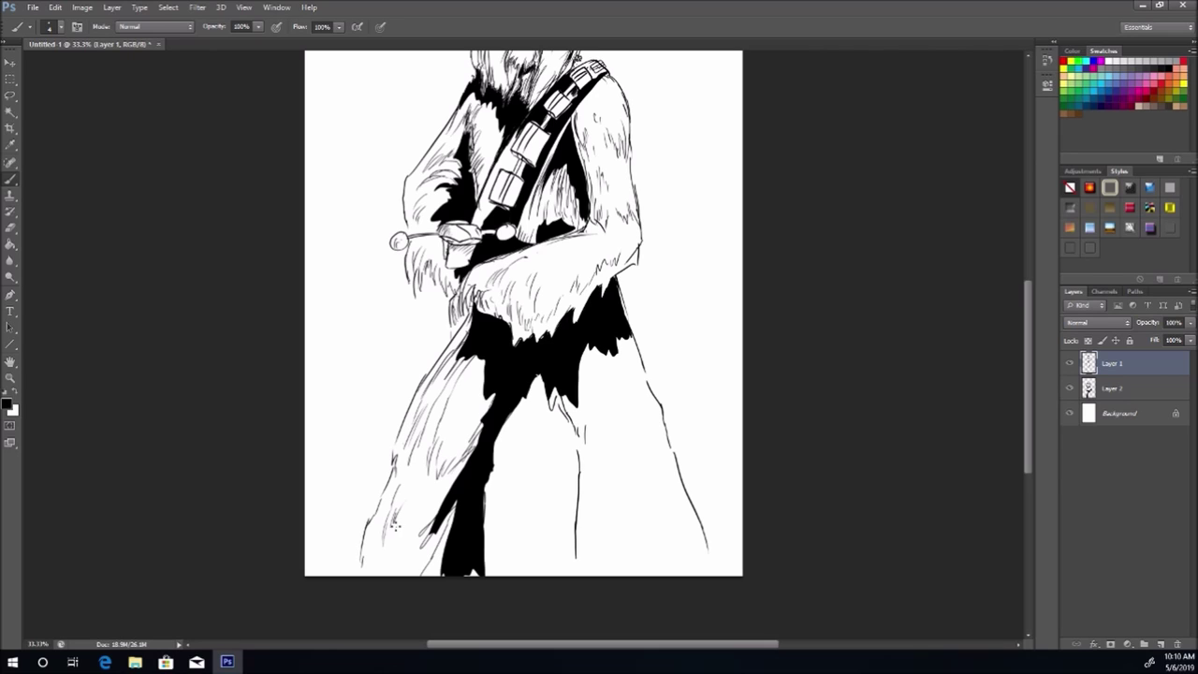
left_click_drag(406, 502, 384, 571)
left_click_drag(384, 521, 373, 575)
mouse_move(422, 470)
left_mouse_down()
mouse_move(404, 506)
mouse_move(418, 513)
left_mouse_up()
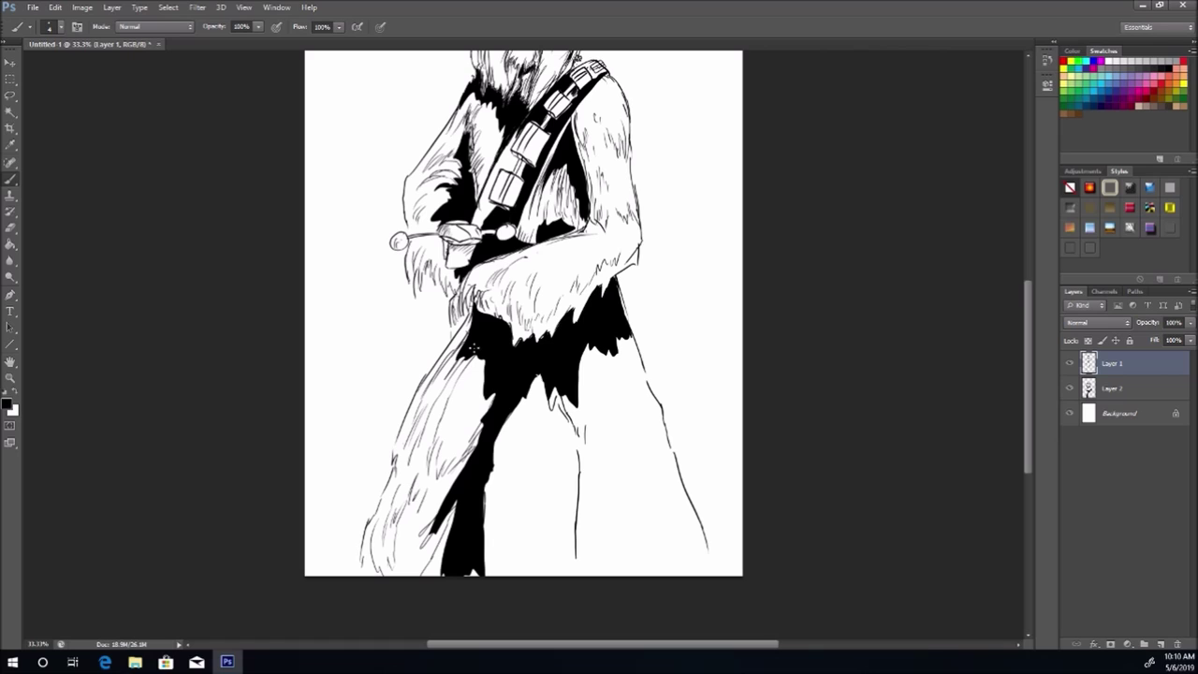
mouse_move(477, 359)
left_mouse_down()
mouse_move(456, 401)
mouse_move(466, 427)
left_mouse_up()
Step: Brush fur strands down the near leg, from the crotch and thigh to the page bottom
left_click_drag(580, 418, 590, 453)
left_click_drag(575, 408, 596, 464)
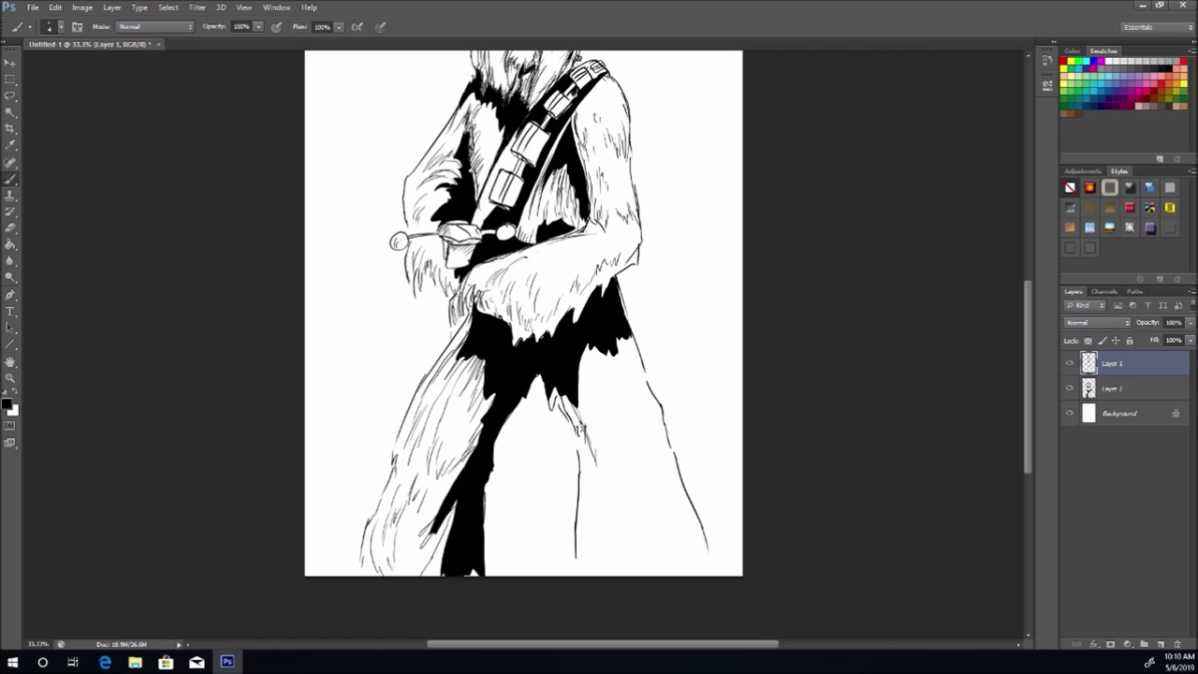
left_click_drag(579, 371, 596, 451)
mouse_move(584, 382)
left_mouse_down()
mouse_move(598, 418)
mouse_move(594, 351)
mouse_move(622, 356)
mouse_move(627, 403)
mouse_move(663, 455)
left_mouse_up()
left_click_drag(648, 423, 656, 466)
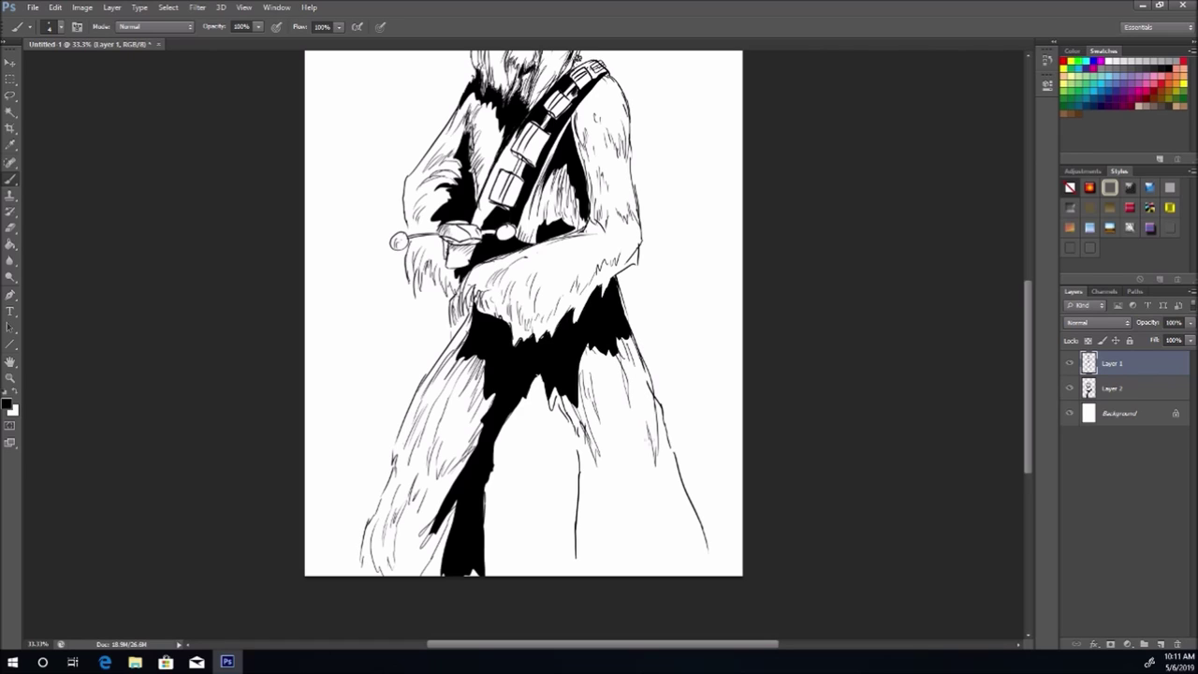
mouse_move(582, 420)
left_mouse_down()
mouse_move(583, 501)
mouse_move(593, 563)
left_mouse_up()
left_click_drag(595, 494, 605, 571)
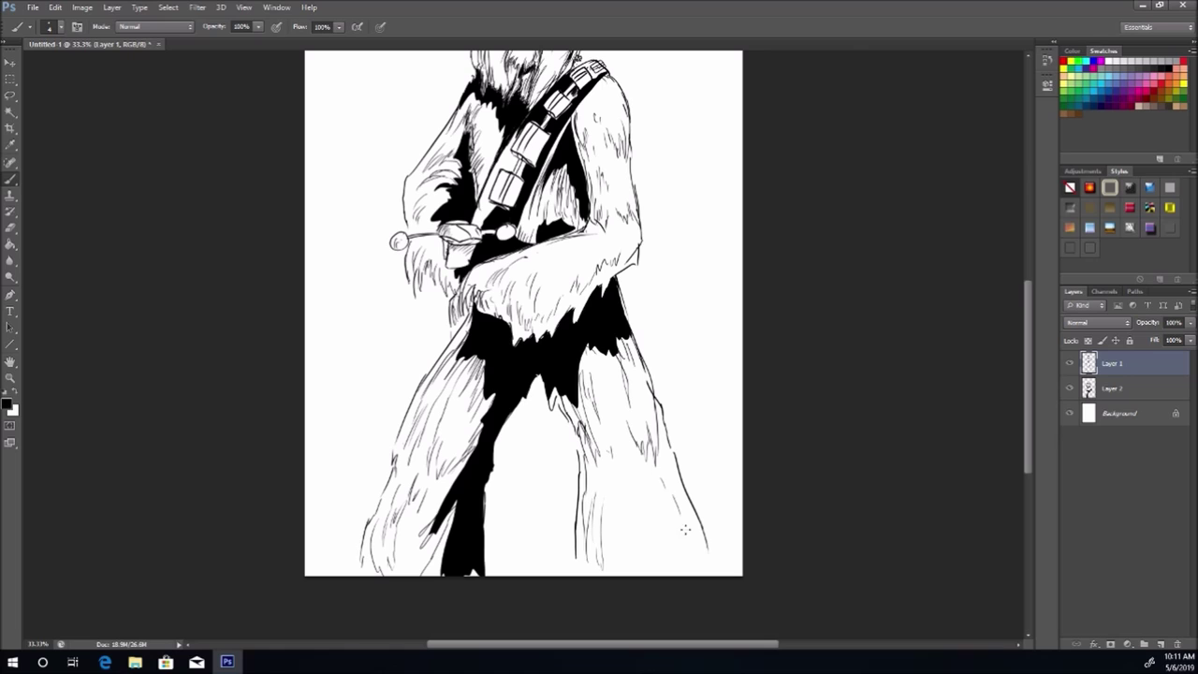
left_click_drag(676, 489, 691, 556)
left_click_drag(687, 517, 698, 567)
left_click_drag(614, 495, 625, 573)
left_click_drag(629, 511, 638, 575)
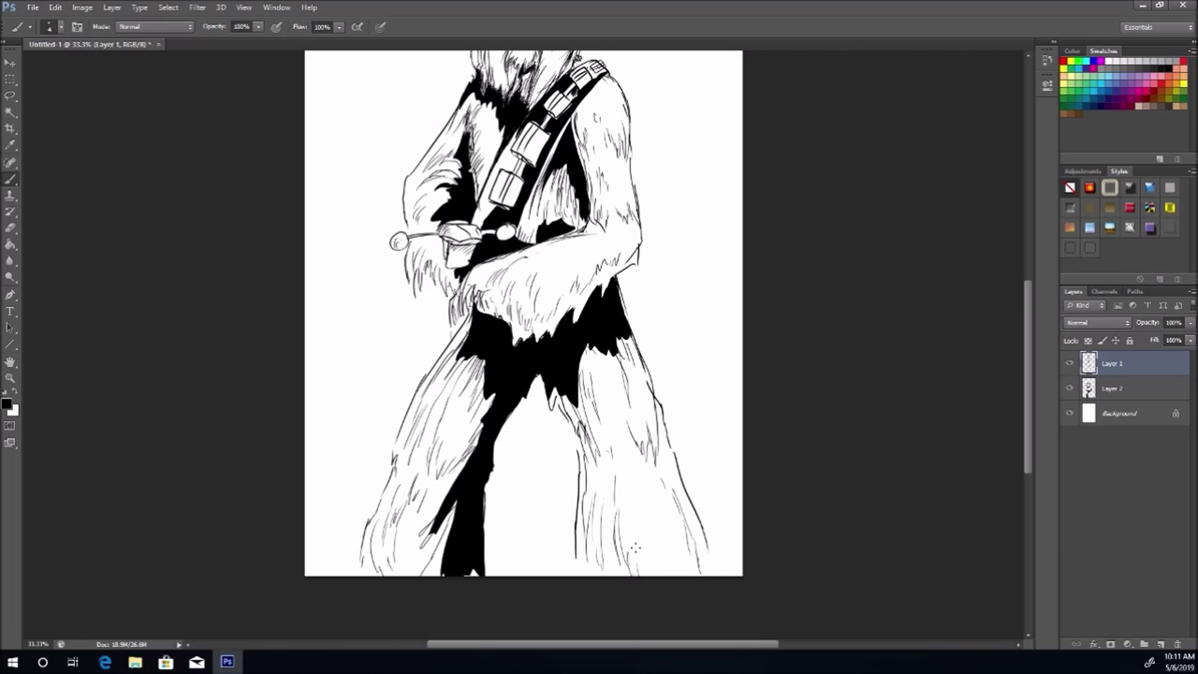
Step: On a new layer at the top of the stack, brush thin white fur strands over the black shadow areas
left_click_drag(1027, 367, 1054, 300)
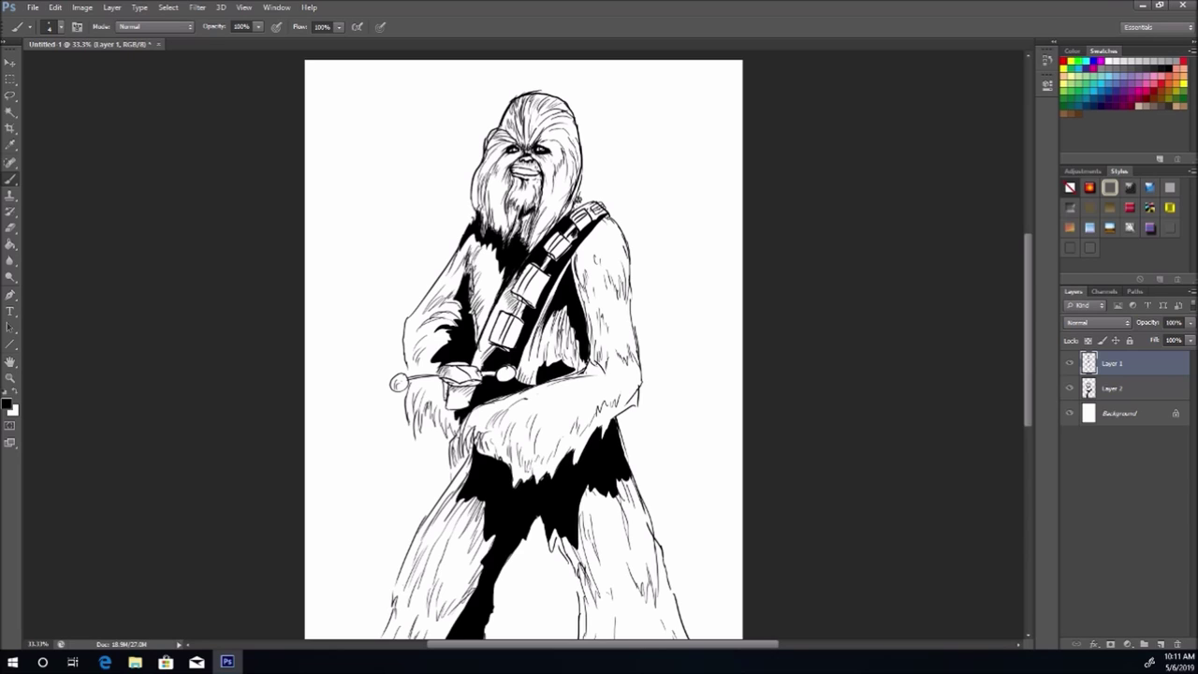
left_click(1160, 645)
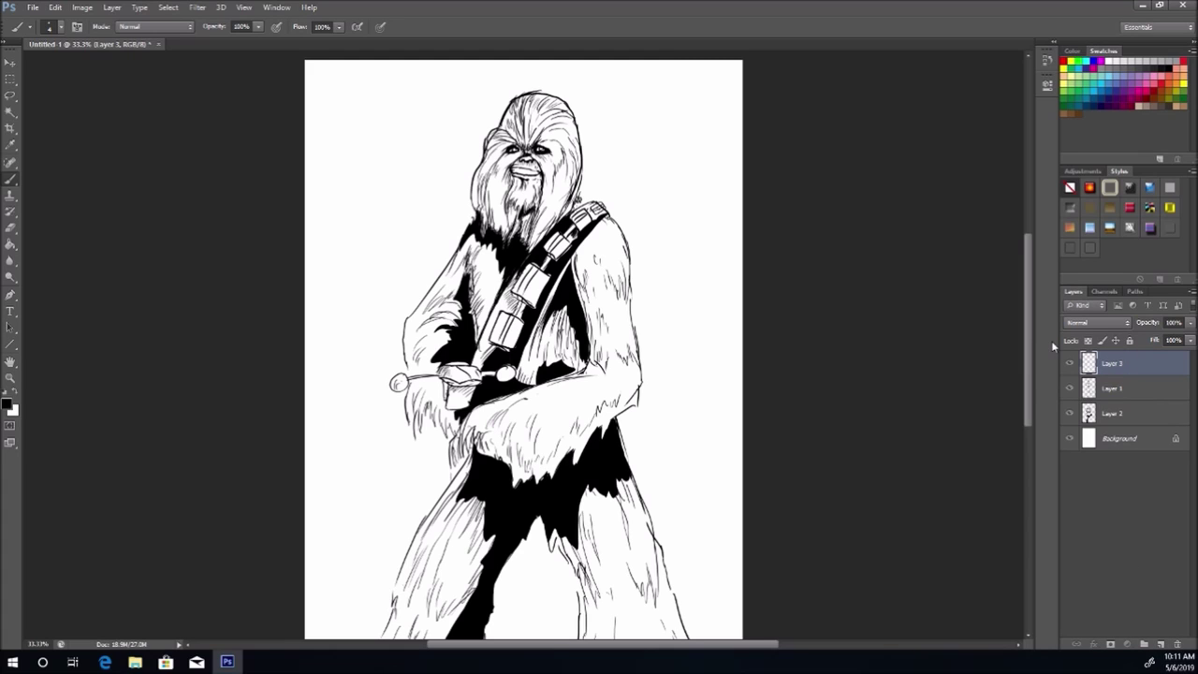
left_click(16, 392)
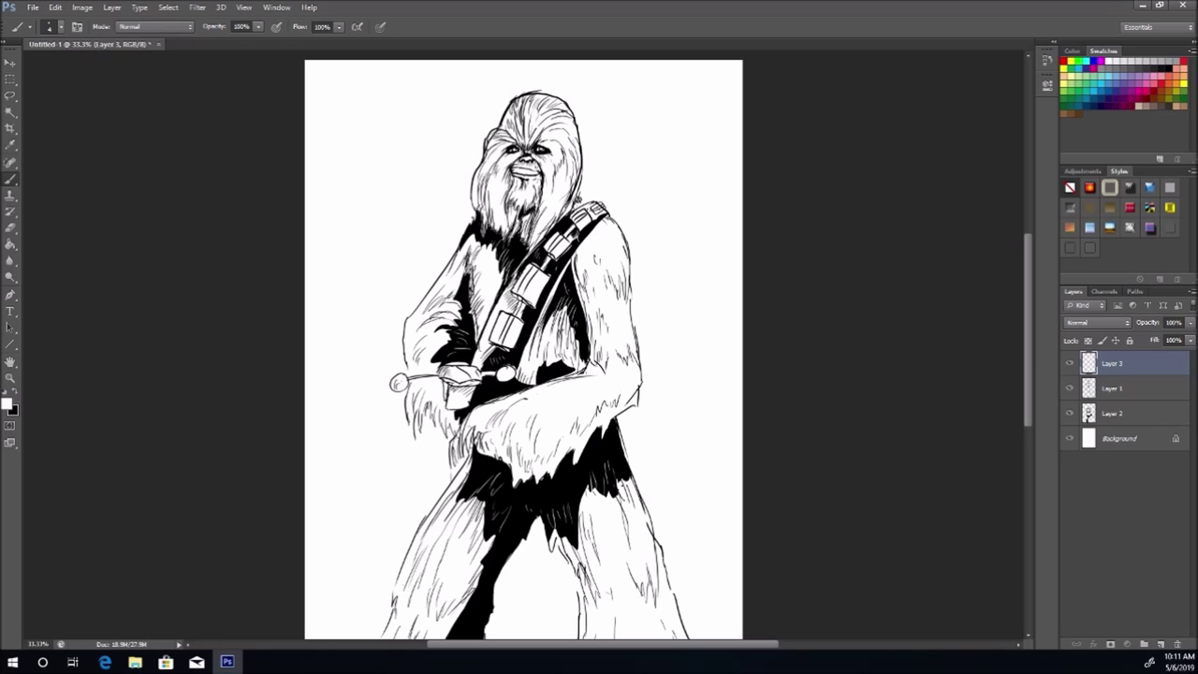
scroll(1027, 316, "down", 3)
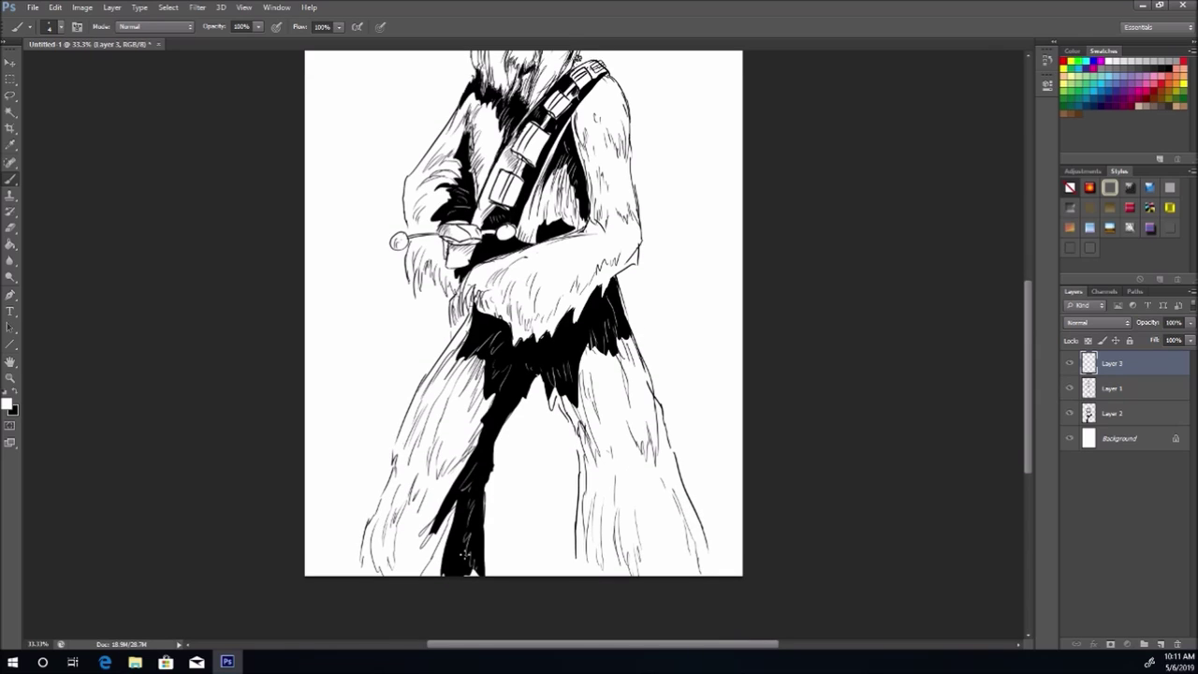
scroll(471, 566, "down", 1)
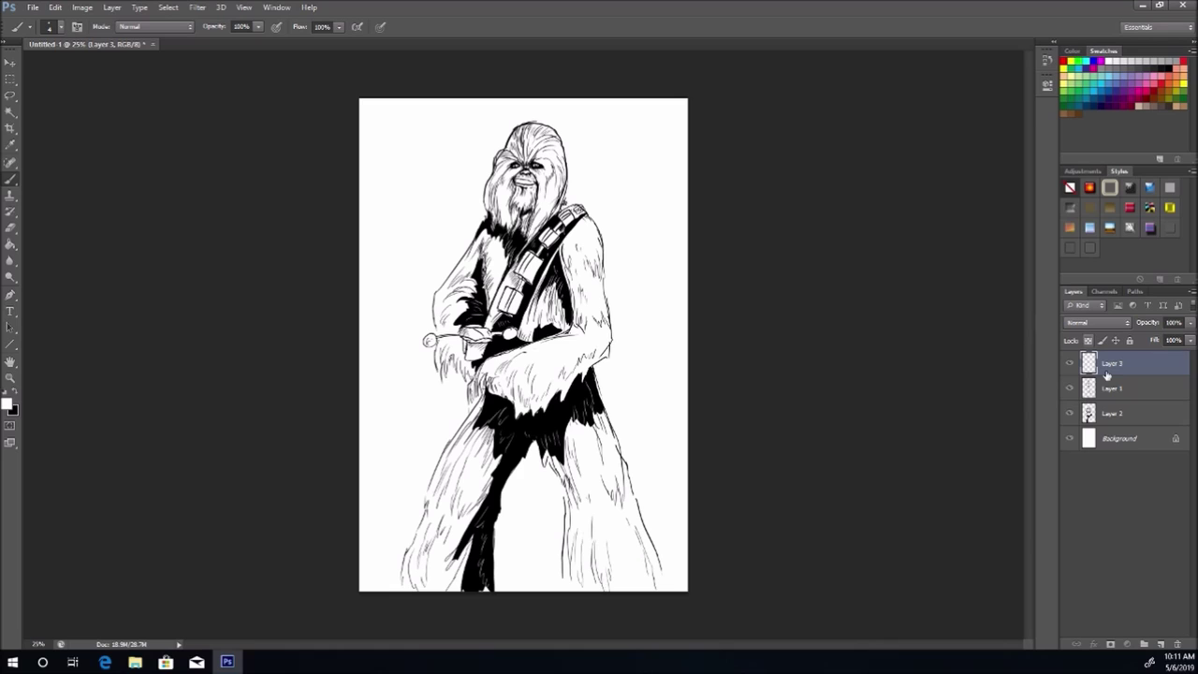
Step: On a new layer directly above the Background, lasso the whole figure's silhouette, fill it with light brown, and deselect
left_click(1148, 440)
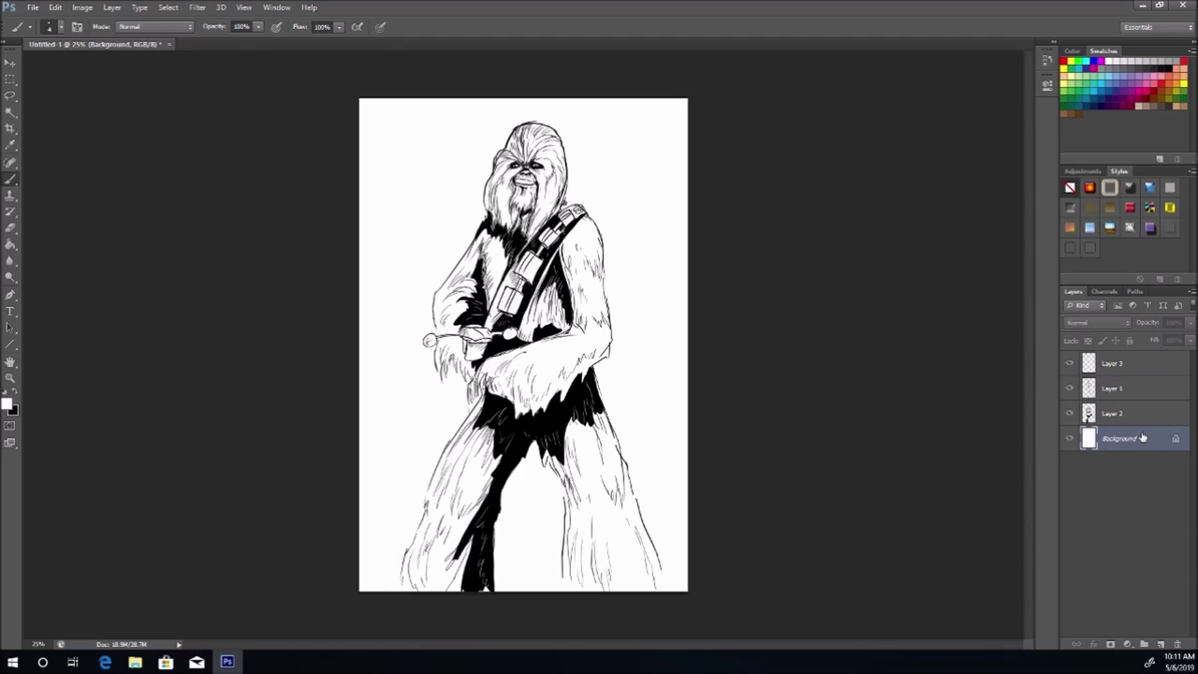
left_click(1160, 644)
key("l")
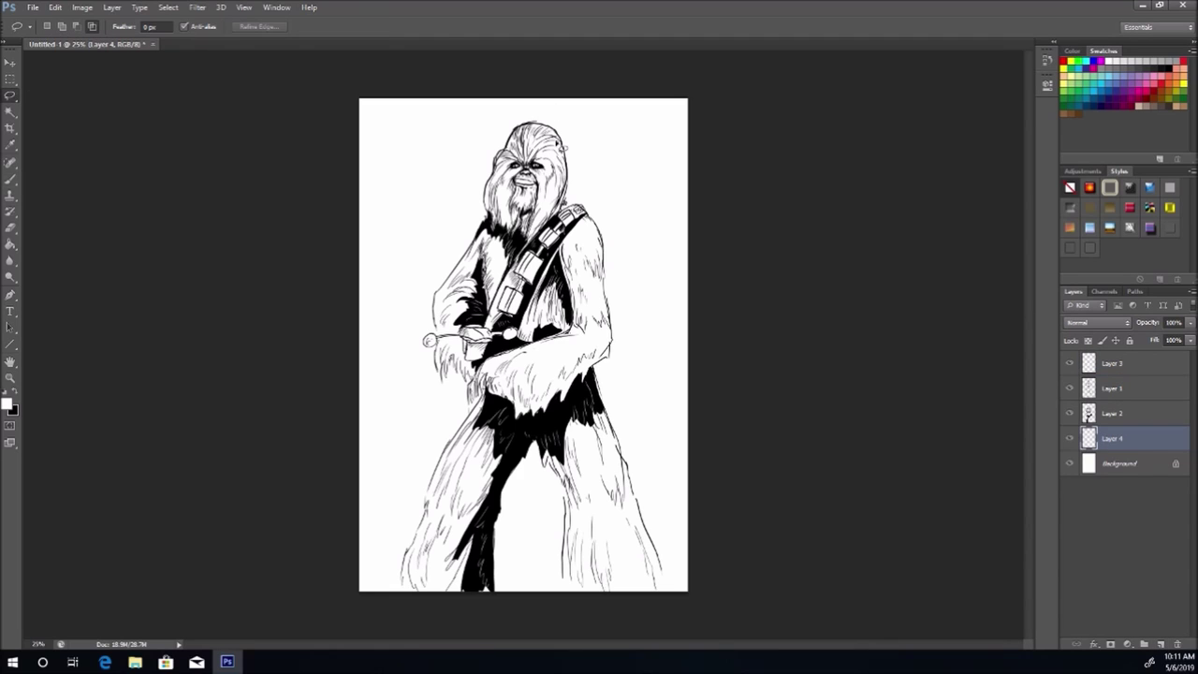
mouse_move(560, 132)
left_mouse_down()
mouse_move(515, 133)
mouse_move(488, 230)
mouse_move(441, 298)
mouse_move(440, 365)
mouse_move(473, 380)
mouse_move(476, 418)
mouse_move(436, 492)
mouse_move(407, 599)
mouse_move(479, 626)
mouse_move(497, 588)
mouse_move(501, 503)
mouse_move(535, 440)
mouse_move(569, 517)
mouse_move(578, 605)
mouse_move(660, 613)
mouse_move(655, 545)
mouse_move(604, 394)
mouse_move(607, 249)
mouse_move(576, 214)
mouse_move(561, 141)
mouse_move(540, 127)
mouse_move(498, 139)
left_mouse_up()
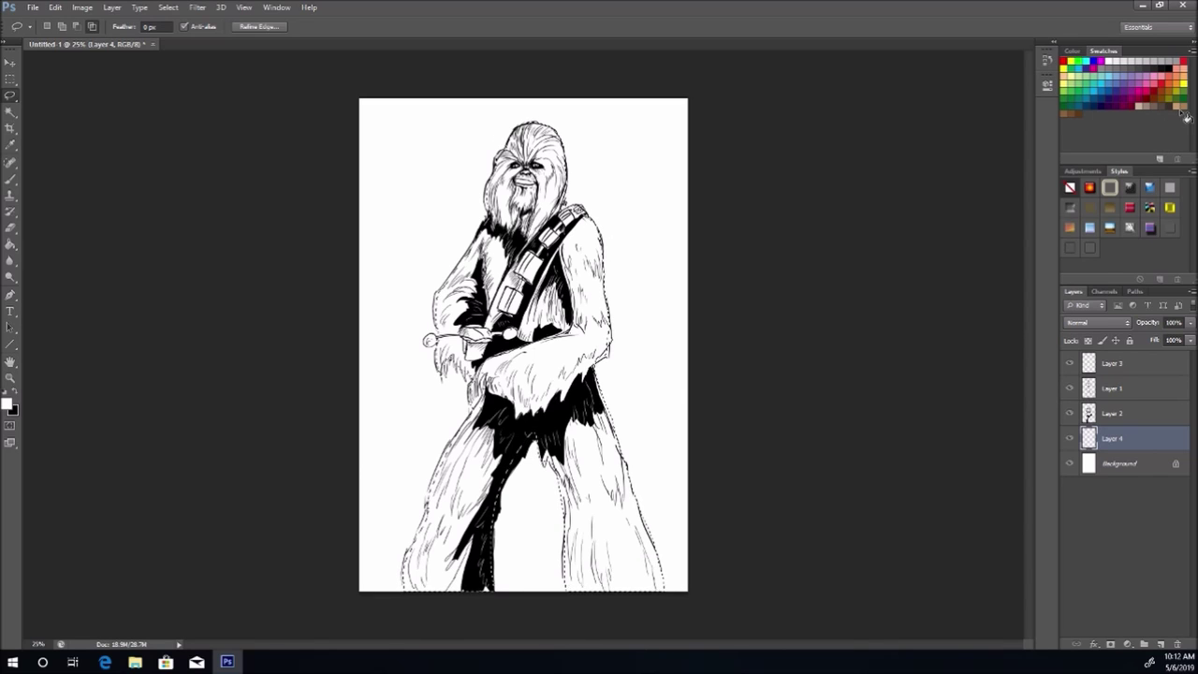
left_click(1174, 93)
left_click(11, 244)
left_click(554, 234)
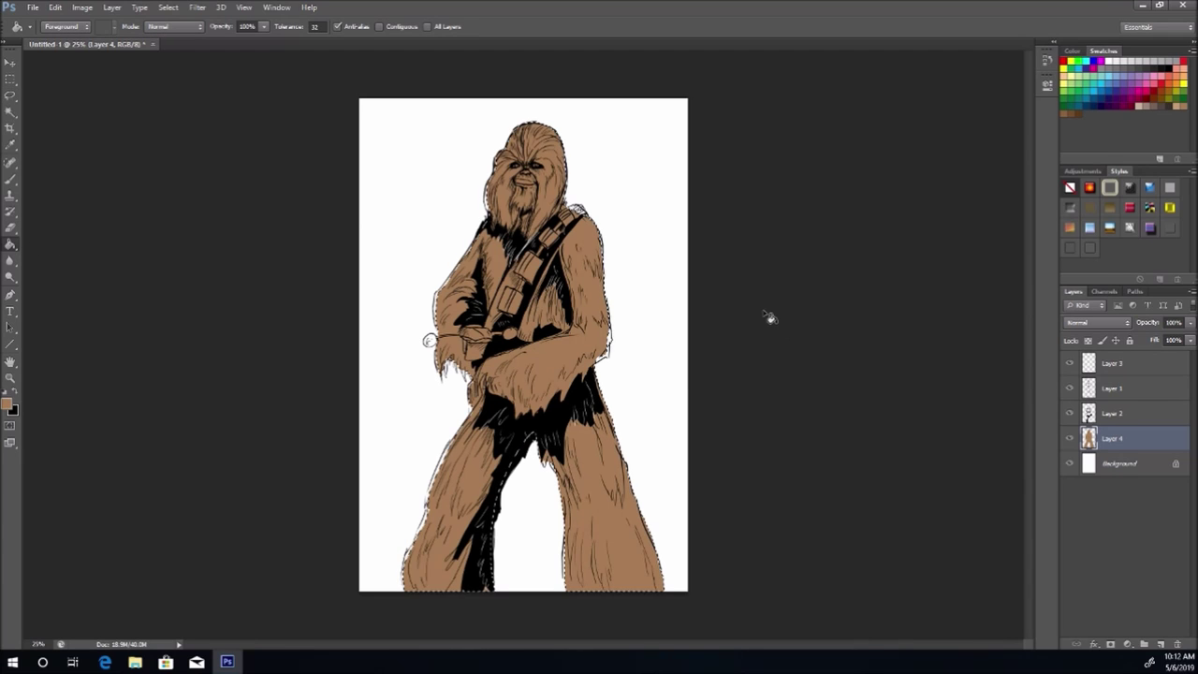
left_click(10, 111)
key("ctrl+d")
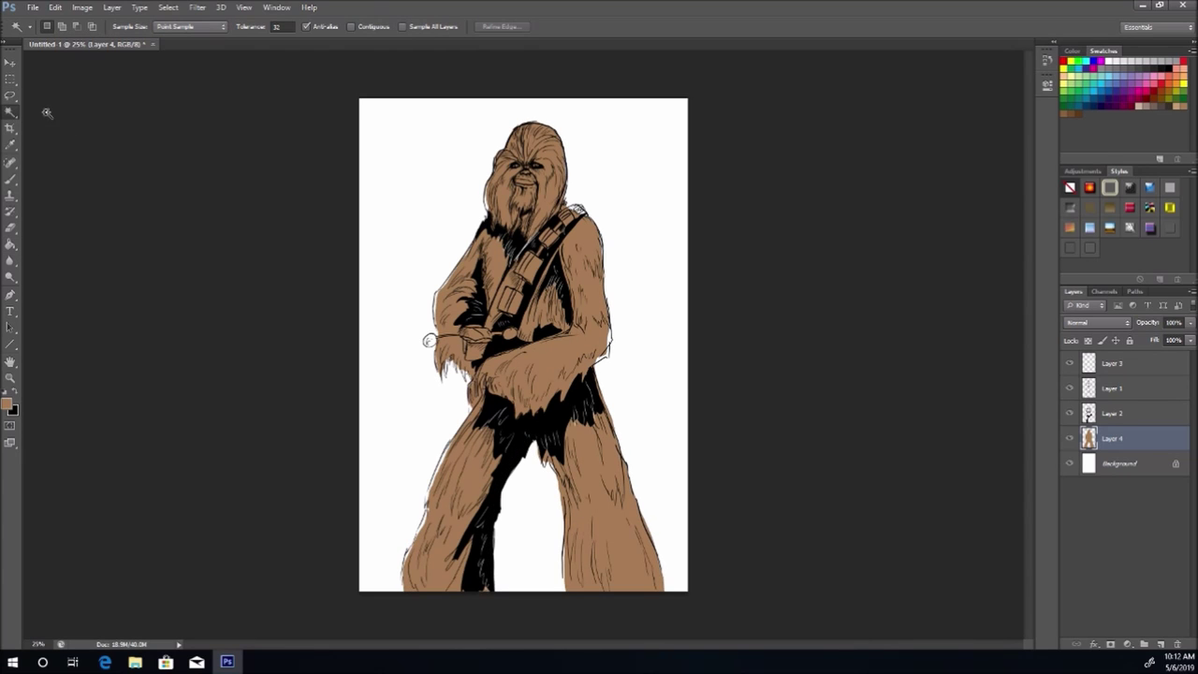
Step: On a new layer above the fur colour, lasso the bandolier strap, fill it with dark brown, and deselect
left_click(1161, 644)
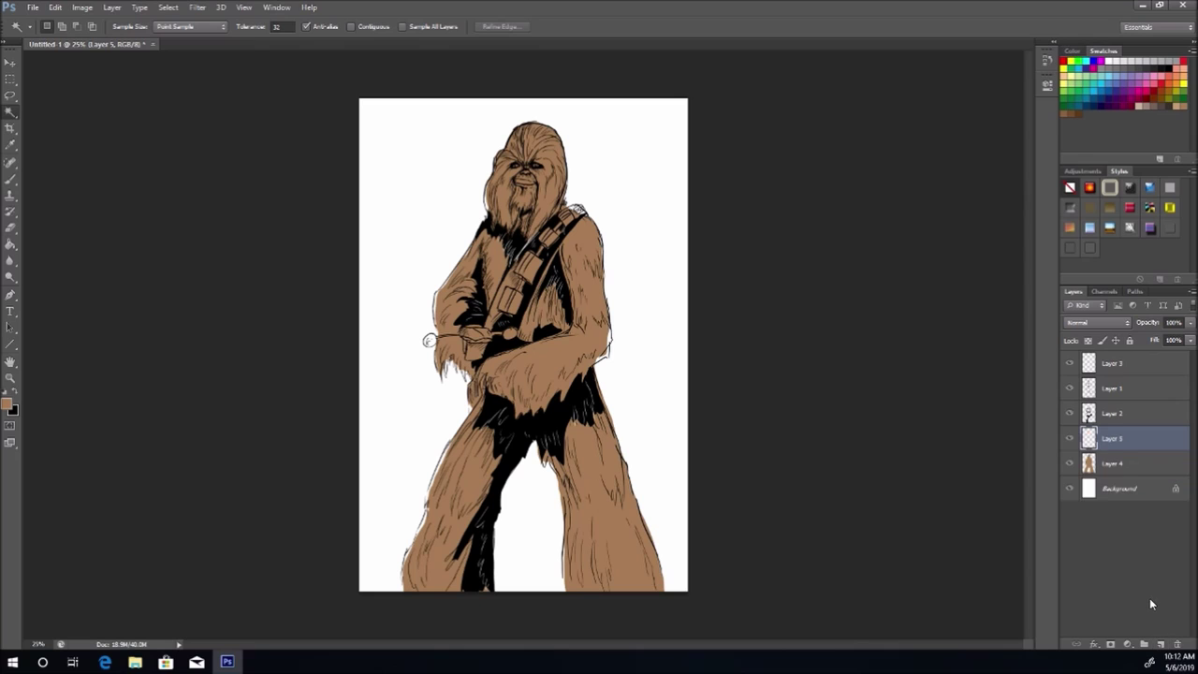
left_click(10, 95)
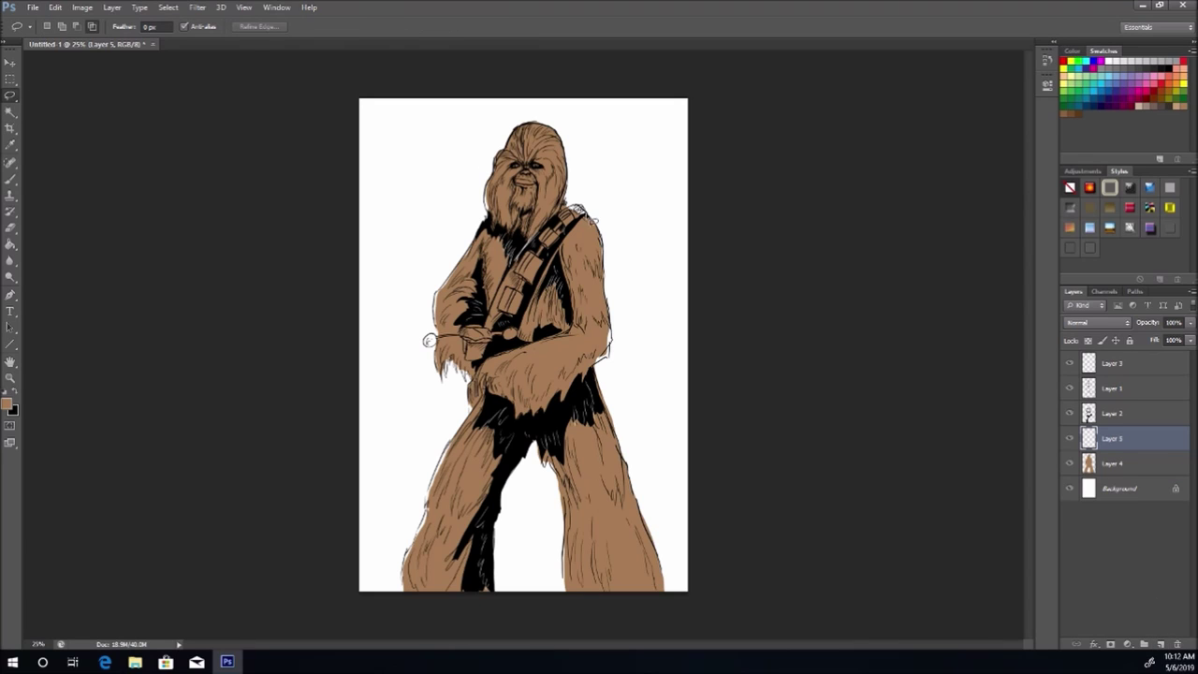
mouse_move(576, 215)
left_mouse_down()
mouse_move(497, 303)
mouse_move(485, 339)
mouse_move(495, 344)
mouse_move(529, 327)
mouse_move(578, 228)
mouse_move(520, 337)
left_mouse_up()
left_click(1083, 106)
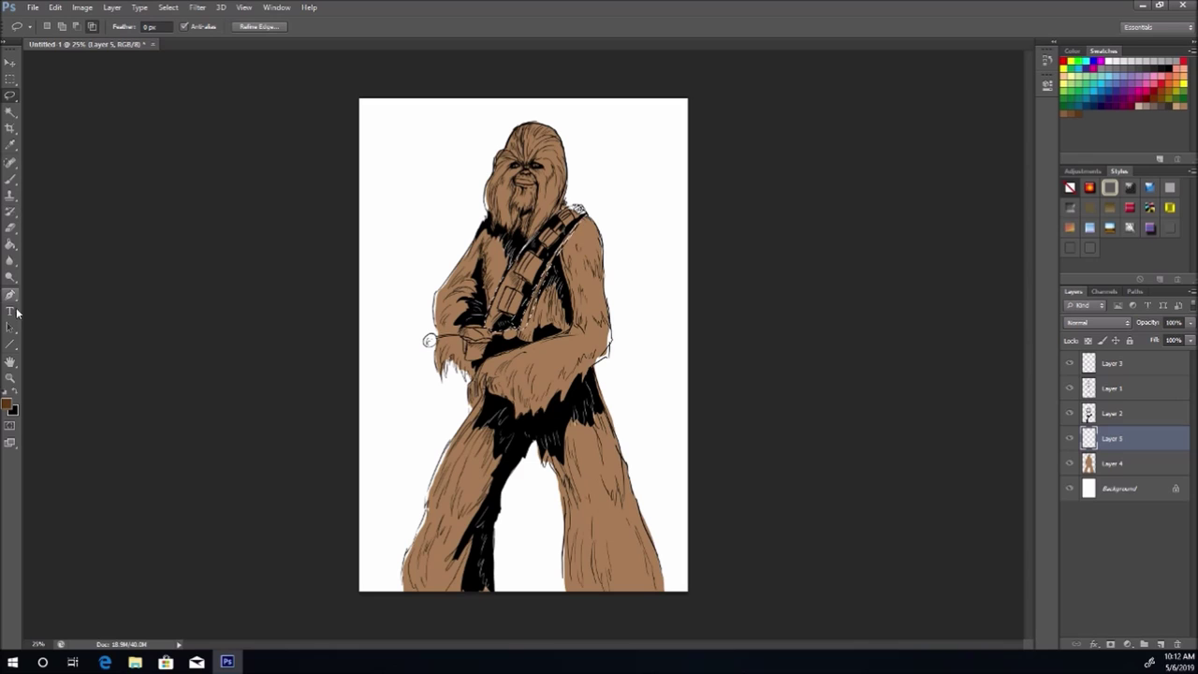
left_click(10, 245)
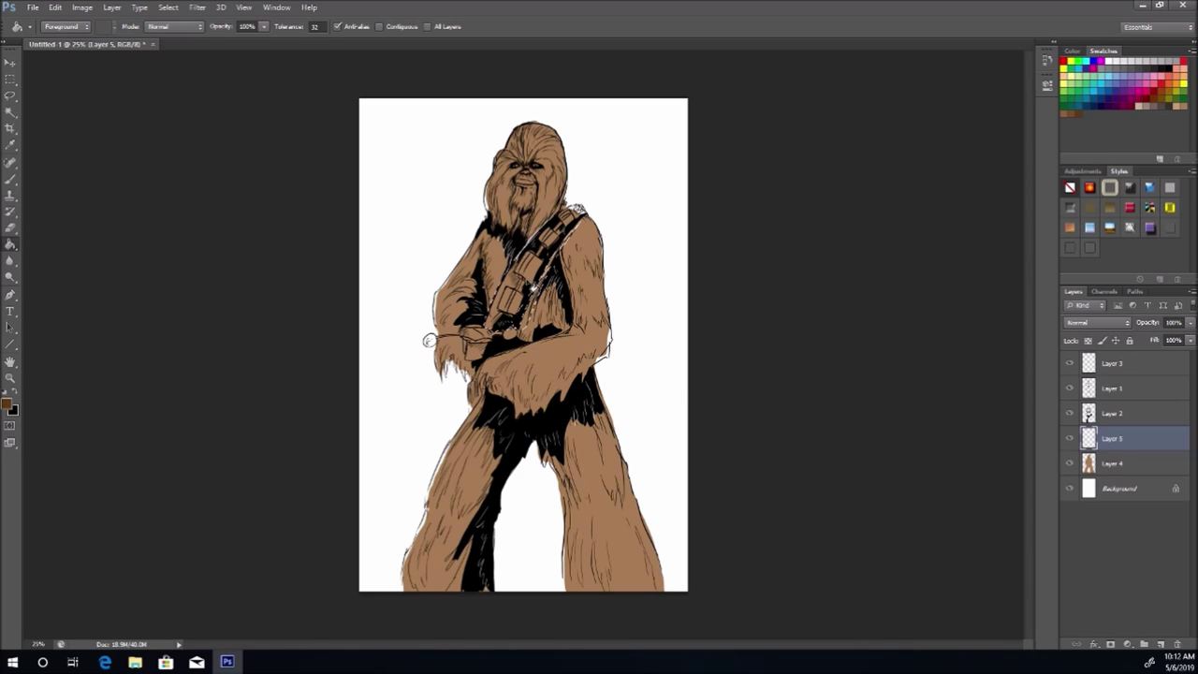
left_click(533, 281)
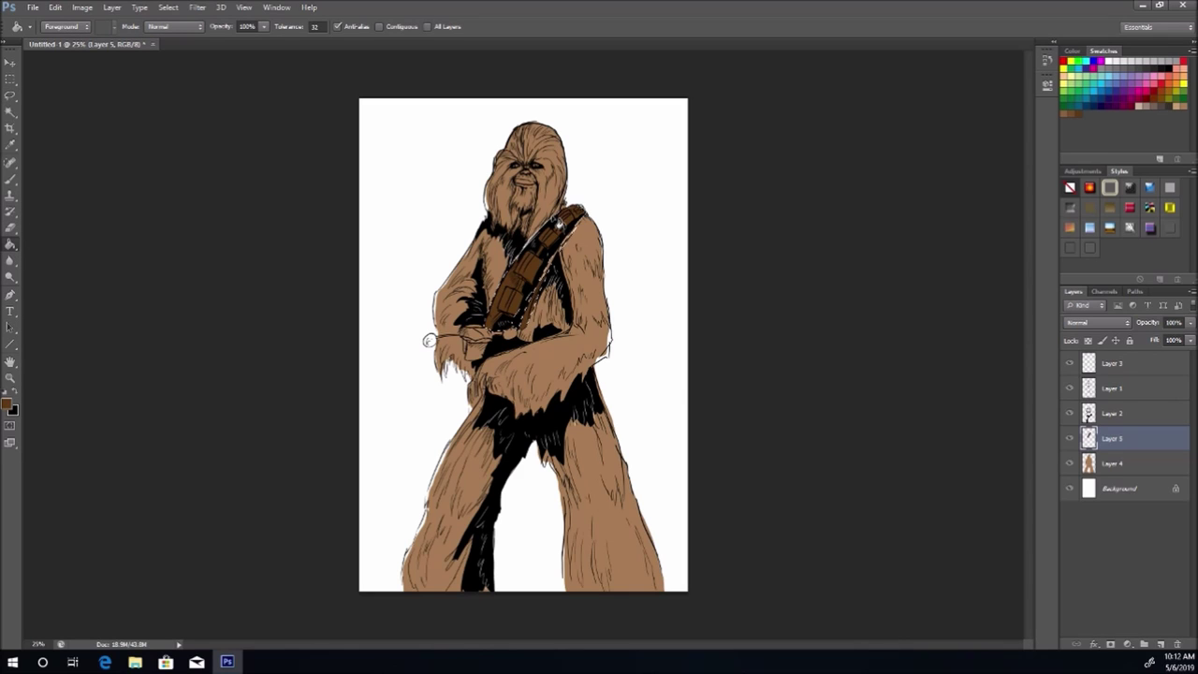
left_click(10, 96)
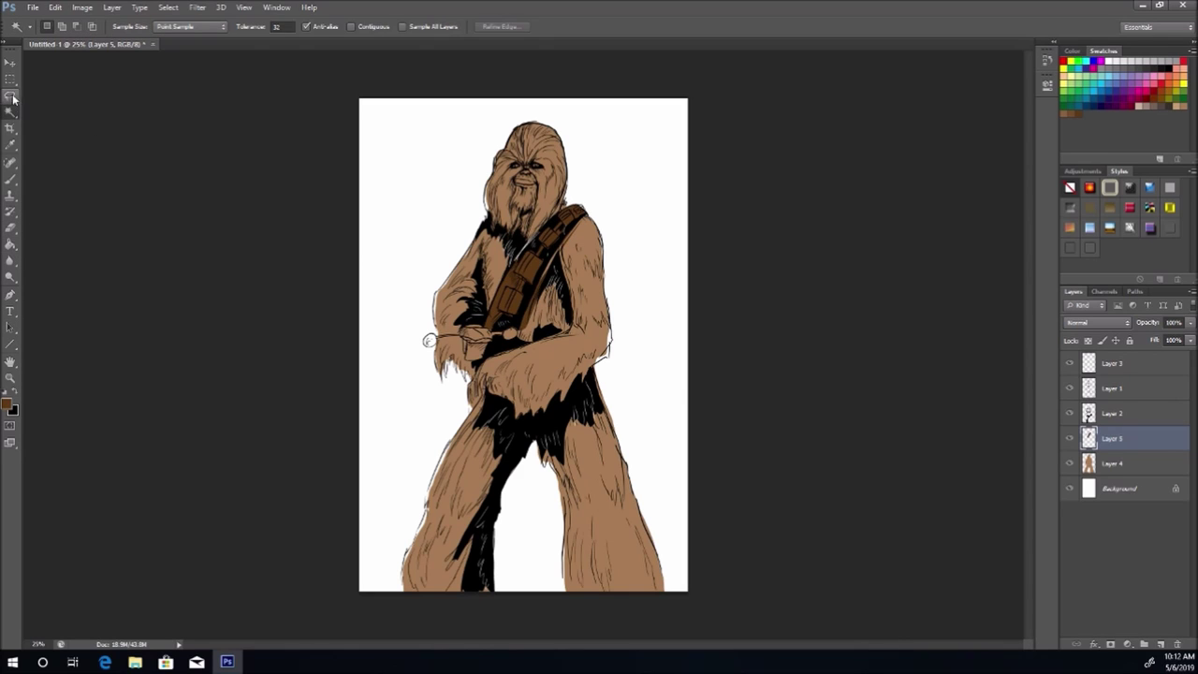
Step: On a new layer above the strap colour, lasso the bandolier's boxes nearest the shoulder and fill them with light grey
left_click(1161, 644)
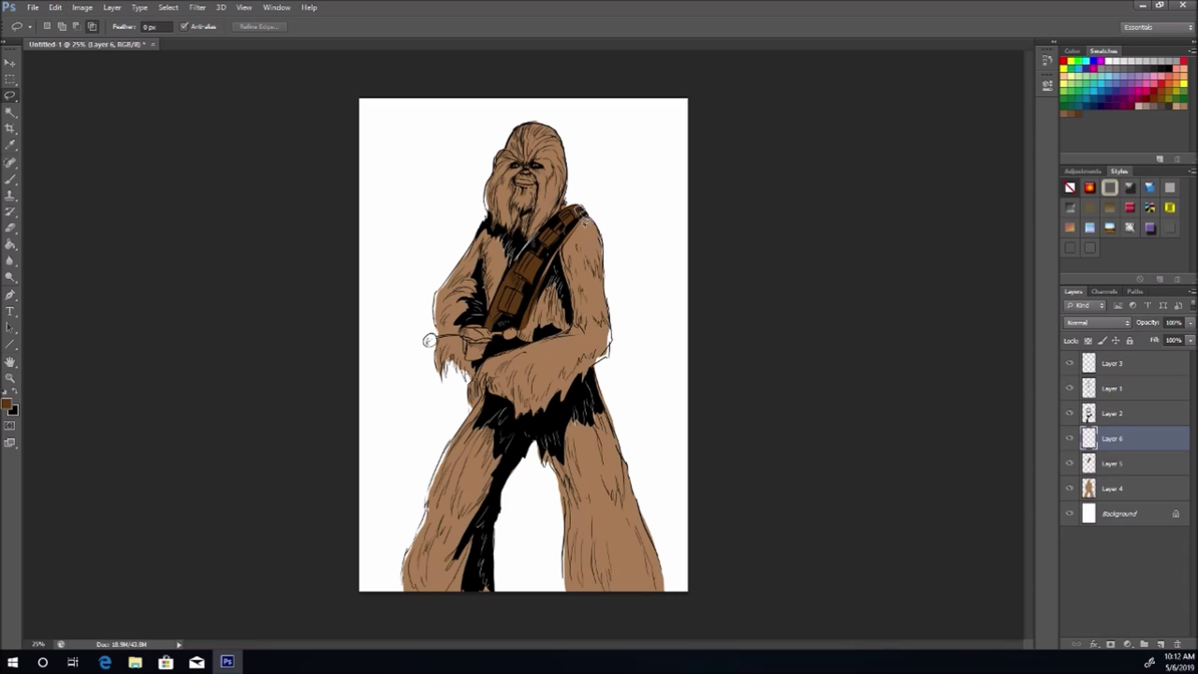
left_click_drag(583, 195, 580, 208)
left_click(1166, 59)
key("g")
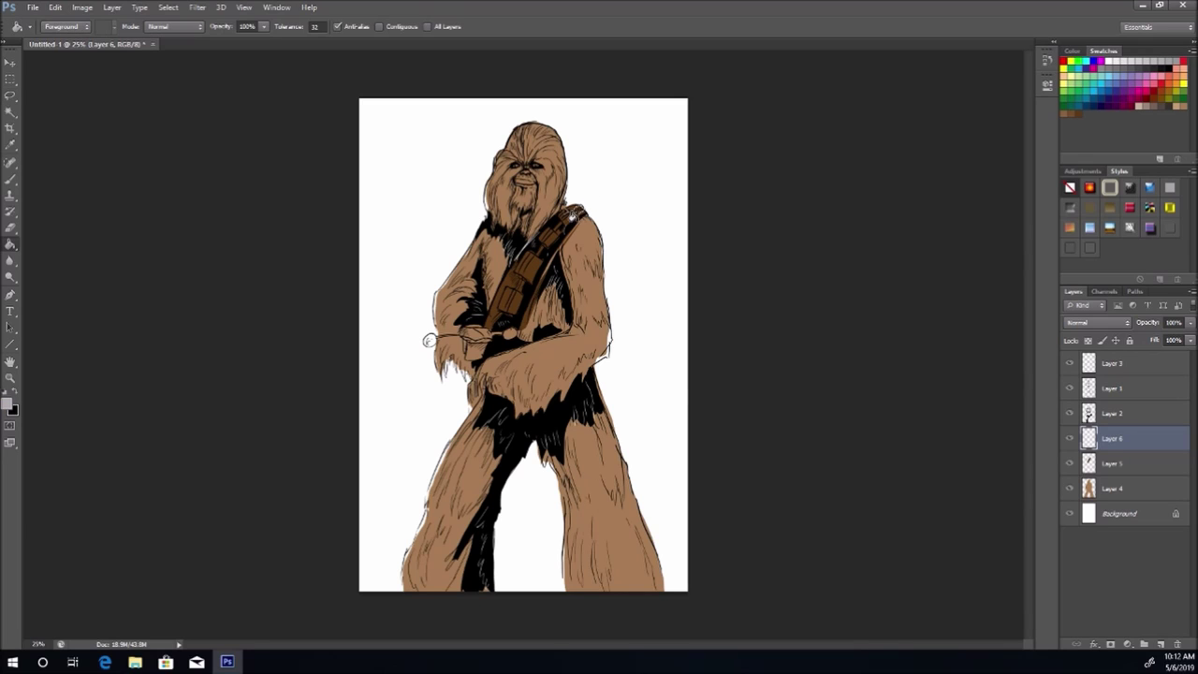
key("l")
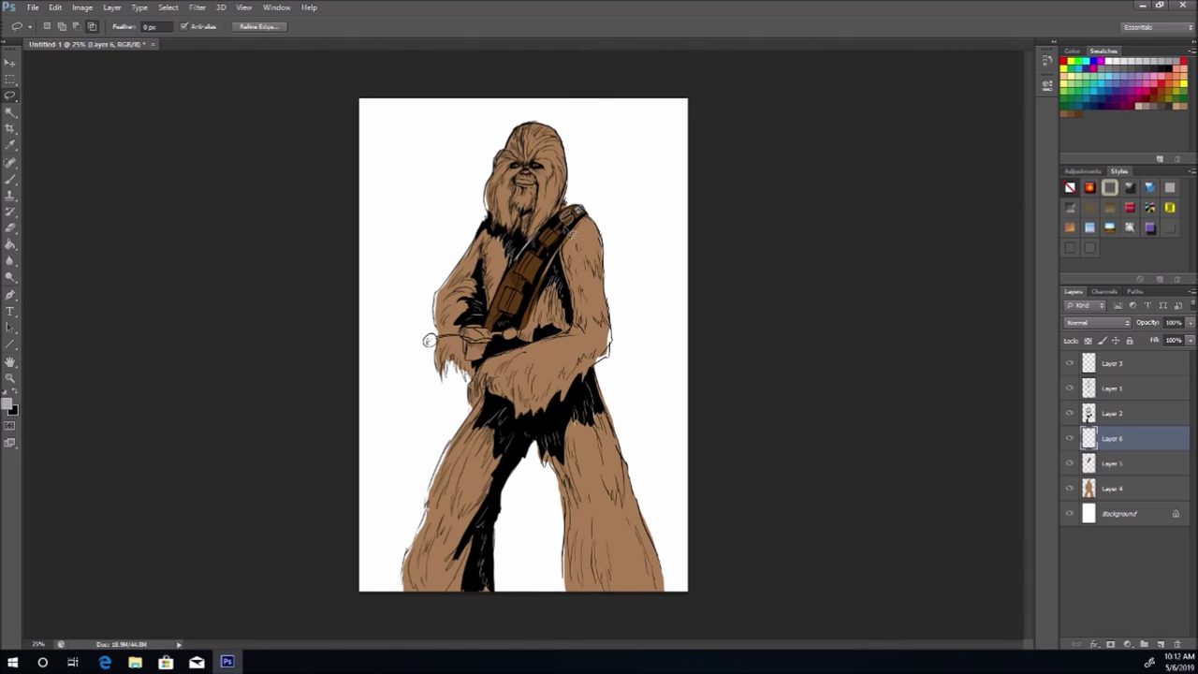
key("g")
key("l")
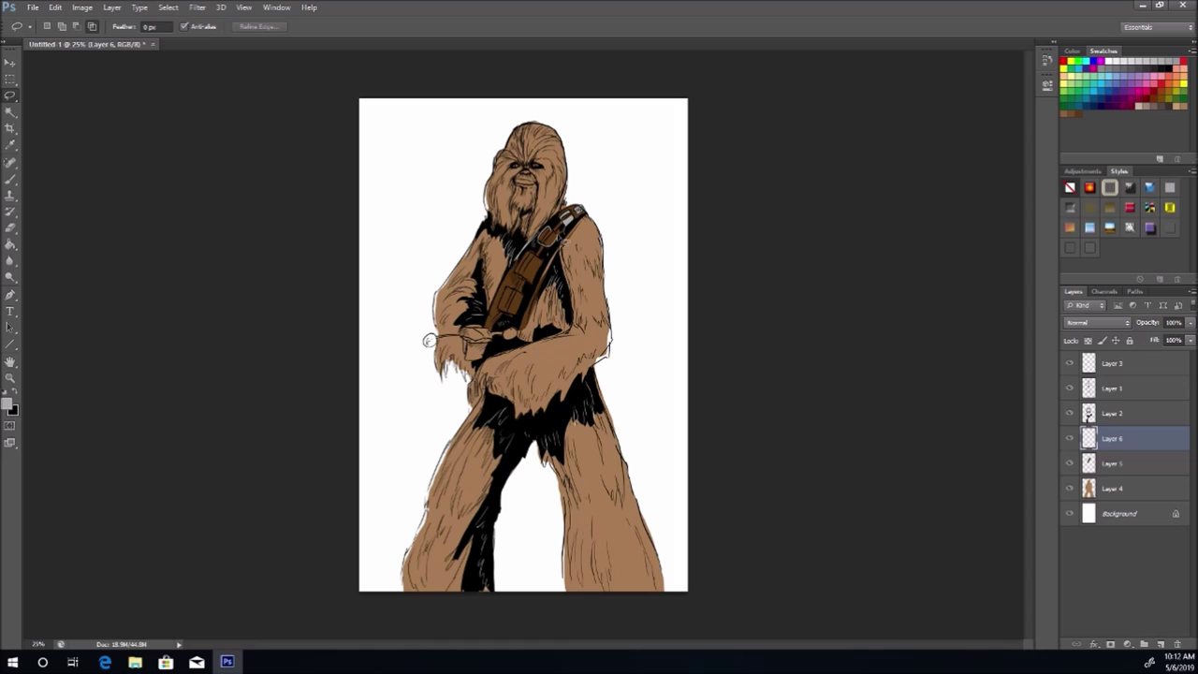
Step: Lasso the next two boxes down the middle of the bandolier and fill them with light grey
key("g")
mouse_move(549, 238)
left_mouse_down()
mouse_move(516, 278)
mouse_move(539, 277)
mouse_move(536, 265)
left_mouse_up()
left_click(552, 234)
key("l")
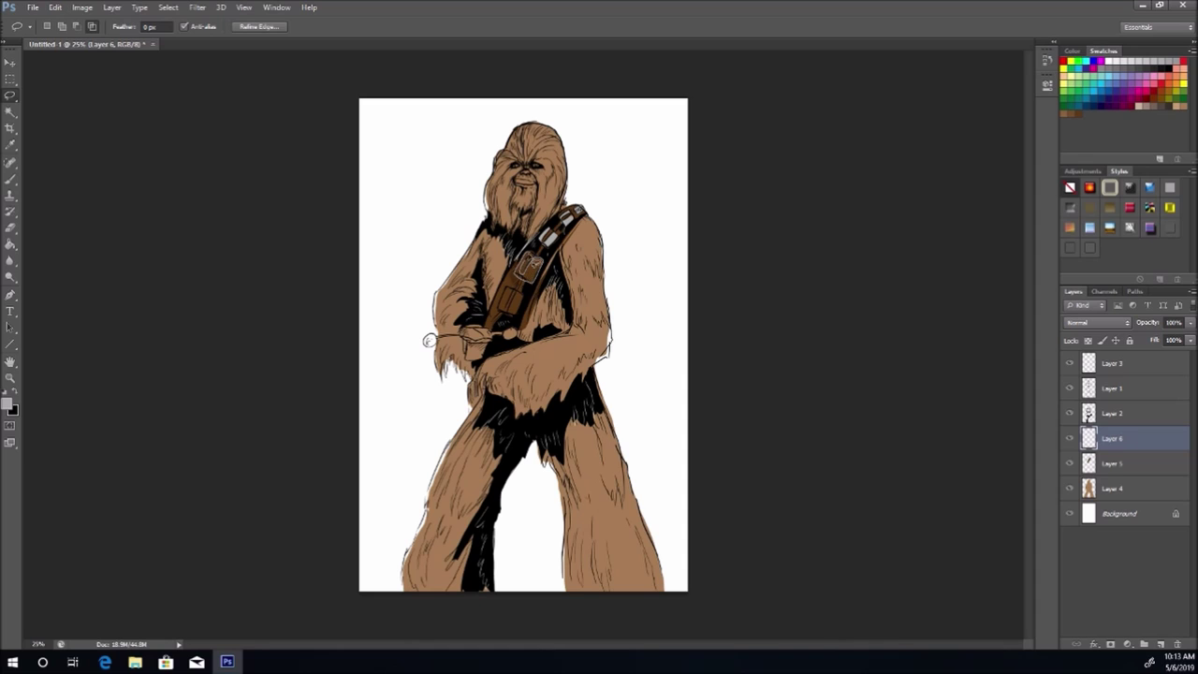
key("g")
left_click(530, 272)
key("l")
key("ctrl+d")
Step: Lasso the bandolier's lowest box, fill it with light grey, and deselect
mouse_move(528, 301)
left_mouse_down()
mouse_move(512, 318)
mouse_move(515, 298)
mouse_move(504, 309)
left_mouse_up()
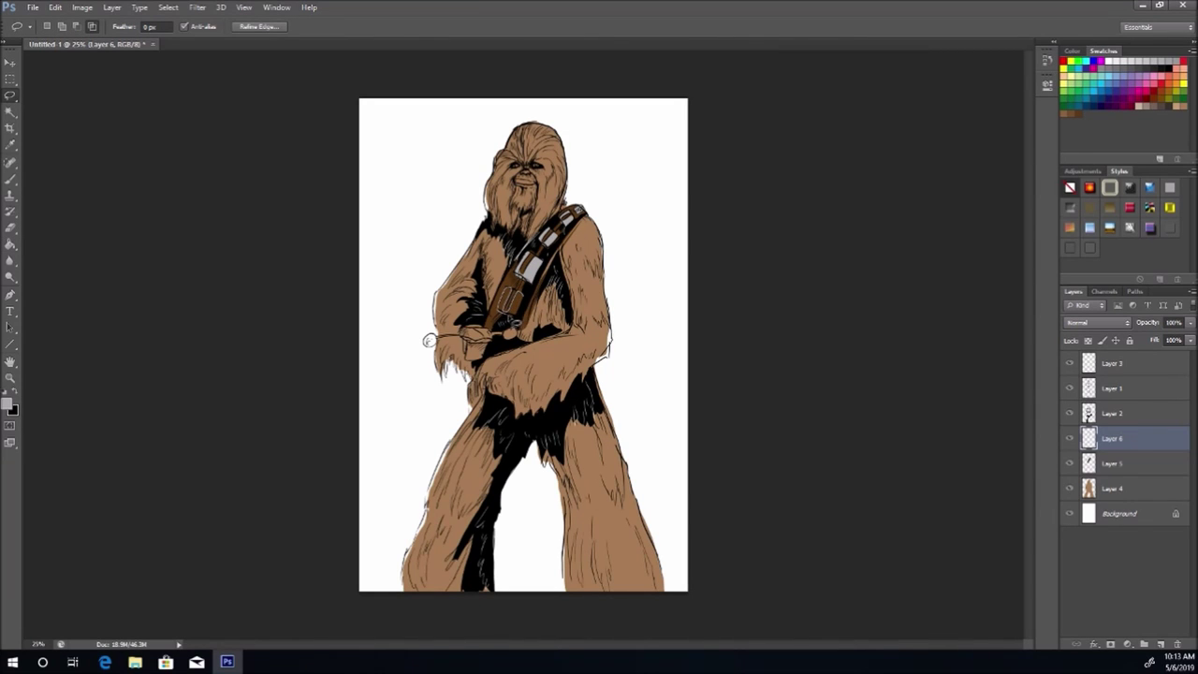
key("g")
left_click(513, 302)
key("l")
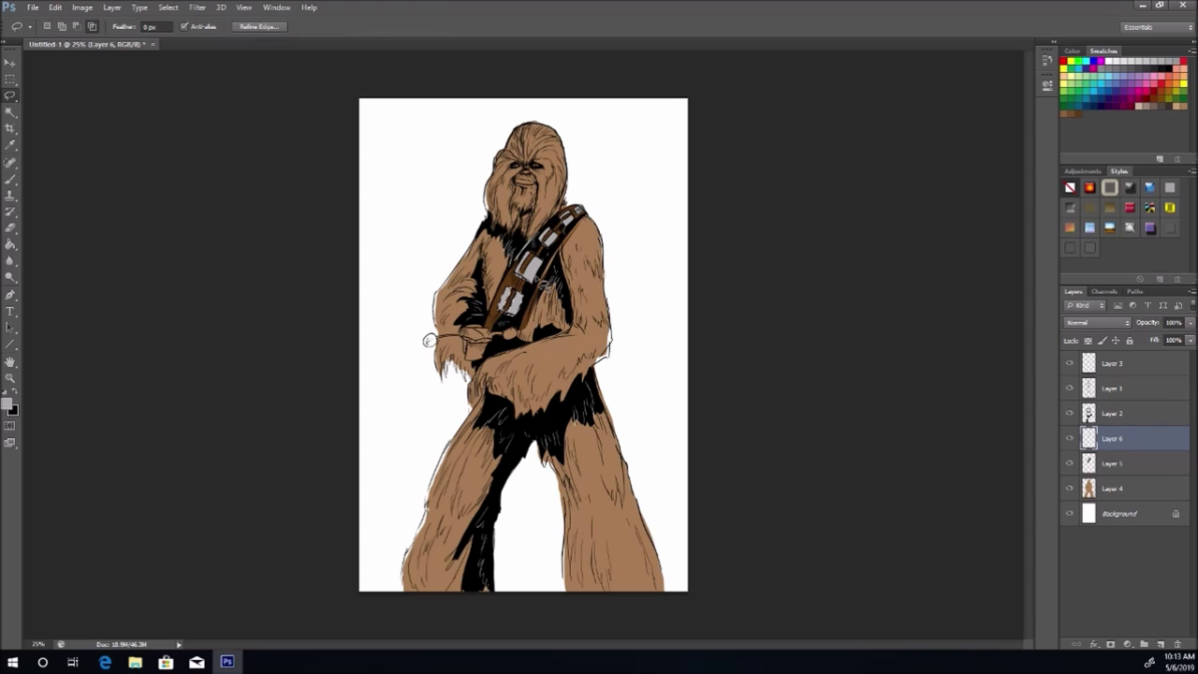
left_click(10, 111)
key("ctrl+d")
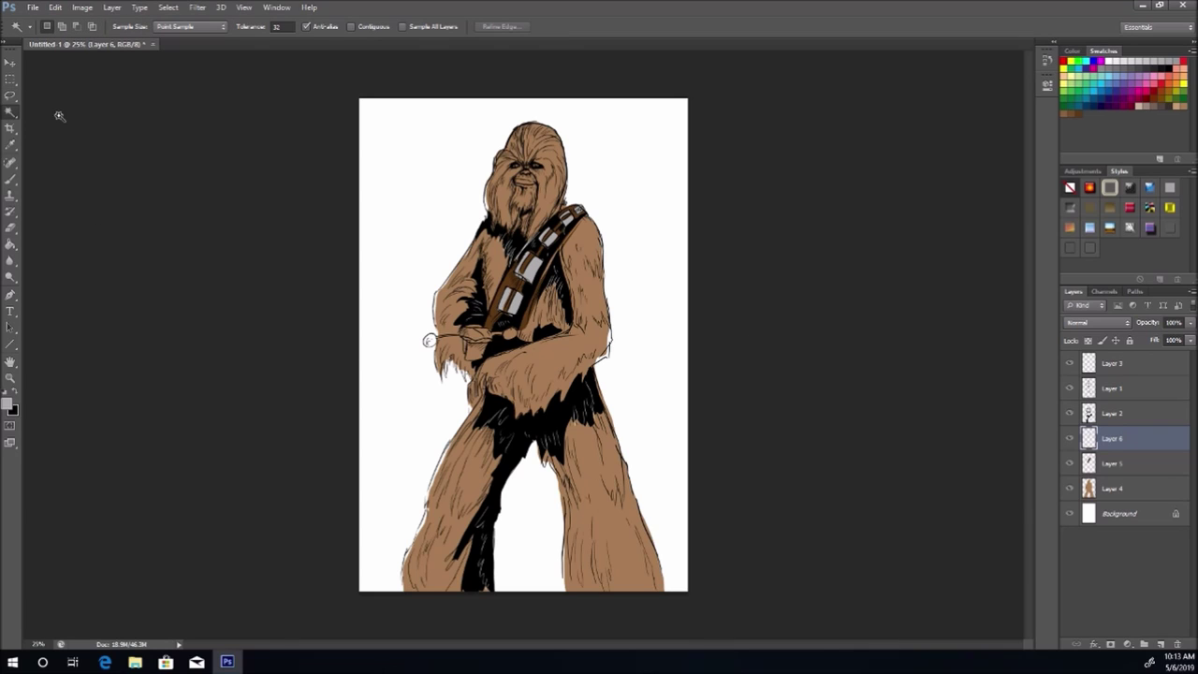
Step: Lasso the weapon with its round ends and fill it with olive yellow
left_click(1179, 84)
key("l")
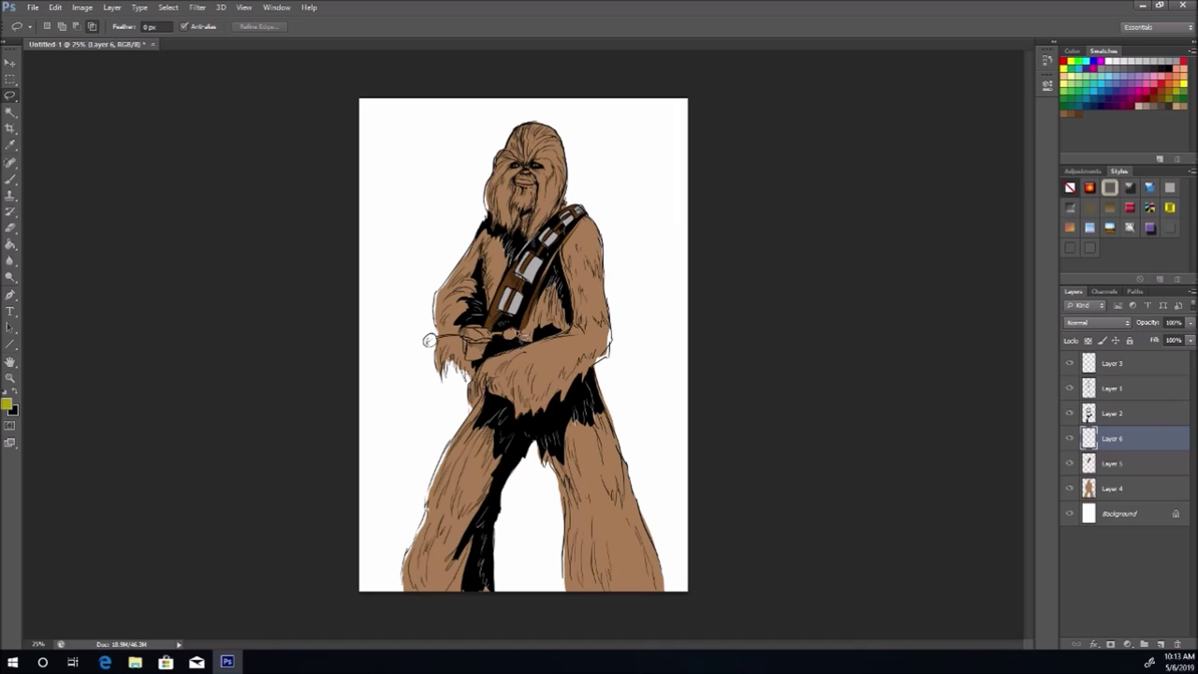
mouse_move(522, 336)
left_mouse_down()
mouse_move(466, 335)
mouse_move(433, 352)
mouse_move(469, 343)
mouse_move(470, 363)
mouse_move(485, 369)
mouse_move(529, 330)
left_mouse_up()
key("g")
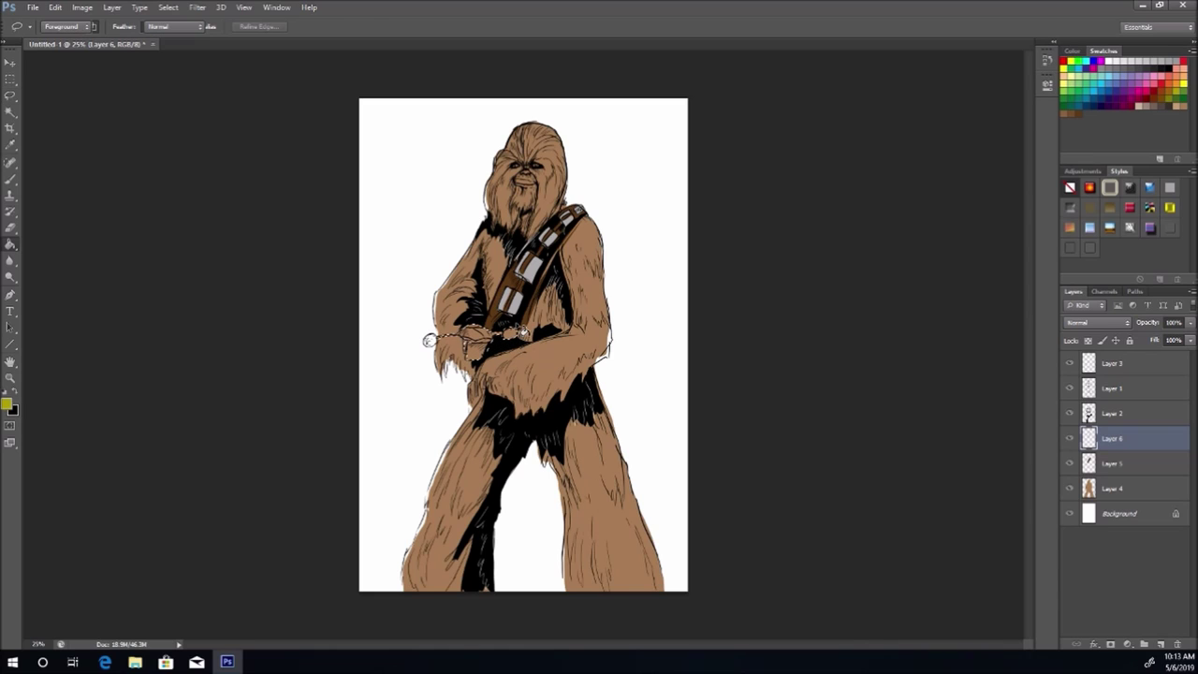
left_click(513, 336)
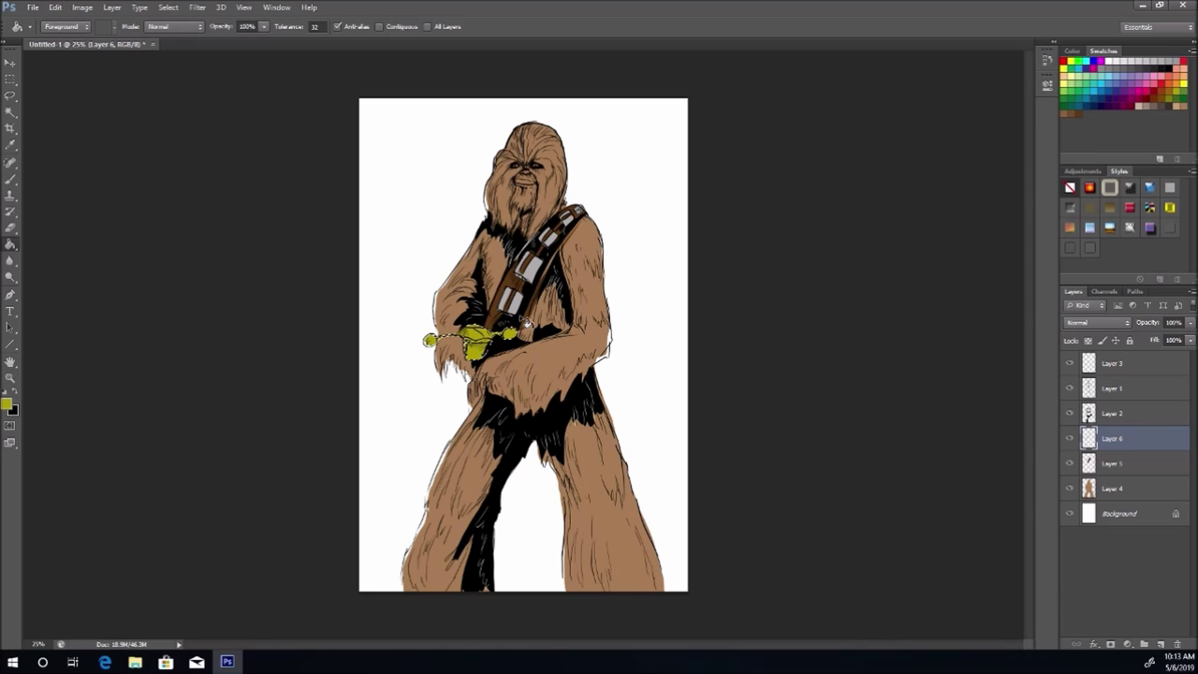
Step: Deselect the weapon, lasso the eye nearest the bandolier's shoulder, fill it with white, and deselect
left_click(11, 111)
key("ctrl+d")
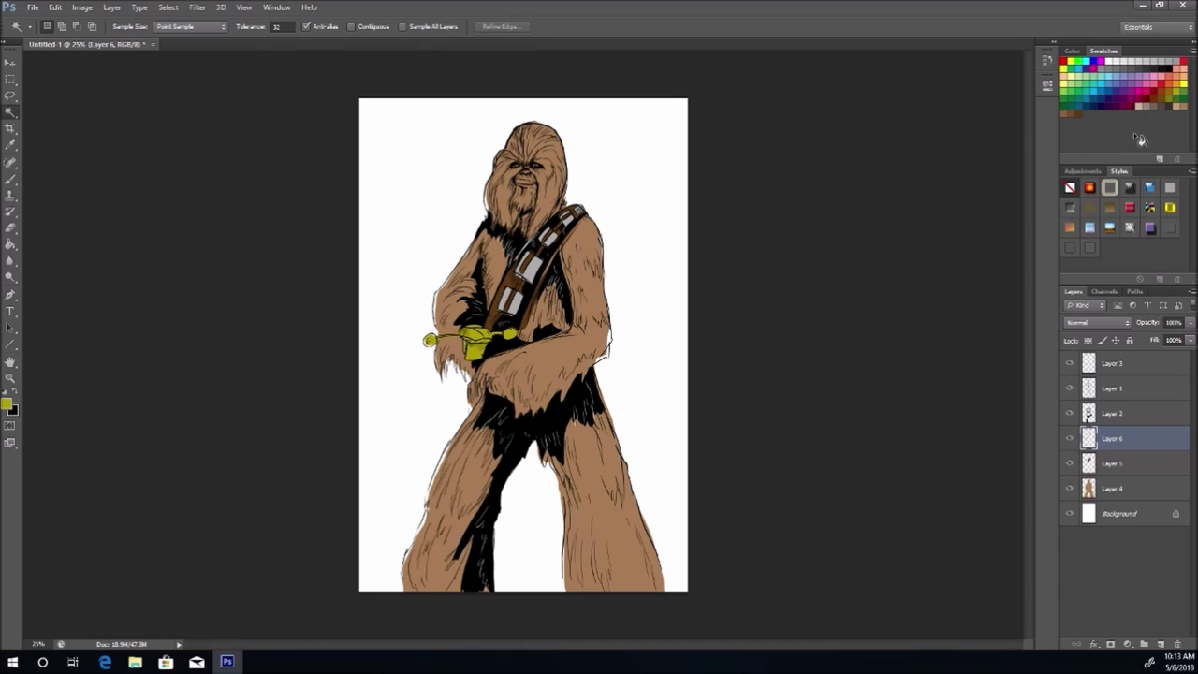
left_click(1113, 58)
key("l")
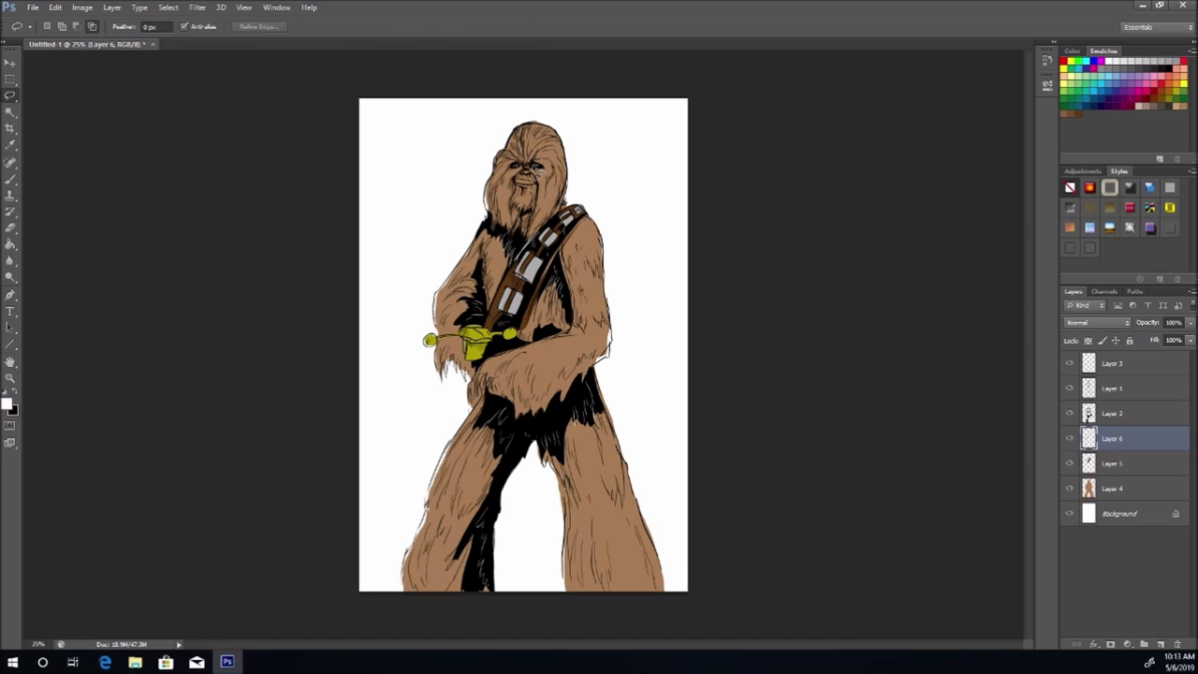
key("g")
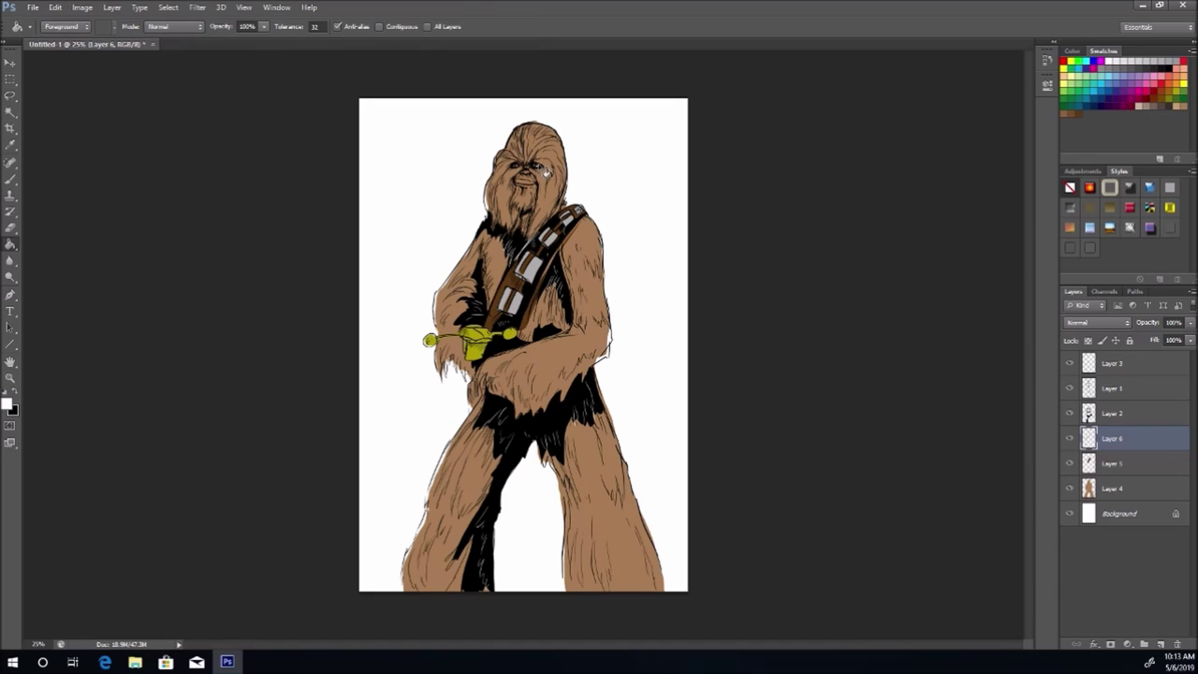
left_click(540, 172)
key("l")
key("ctrl+d")
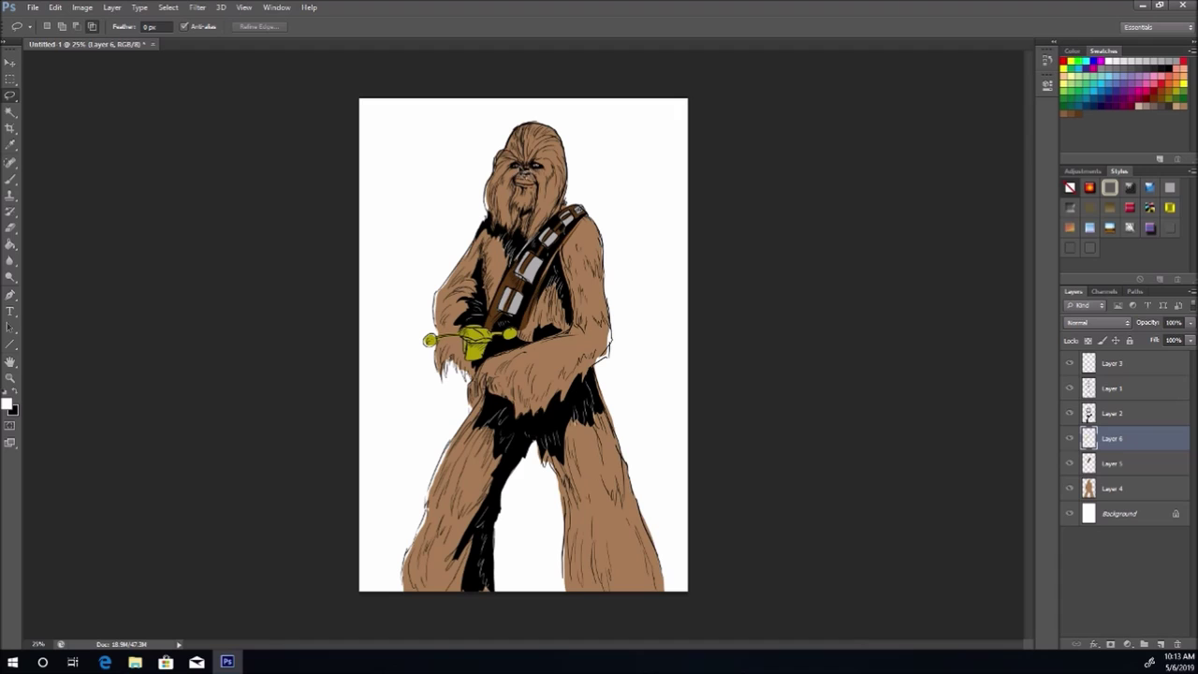
Step: Lasso the other eye and the teeth, fill them with white, and deselect
left_click_drag(519, 173, 522, 171)
key("g")
left_click(520, 171)
key("l")
key("g")
left_click(524, 185)
key("l")
left_click(11, 112)
key("ctrl+d")
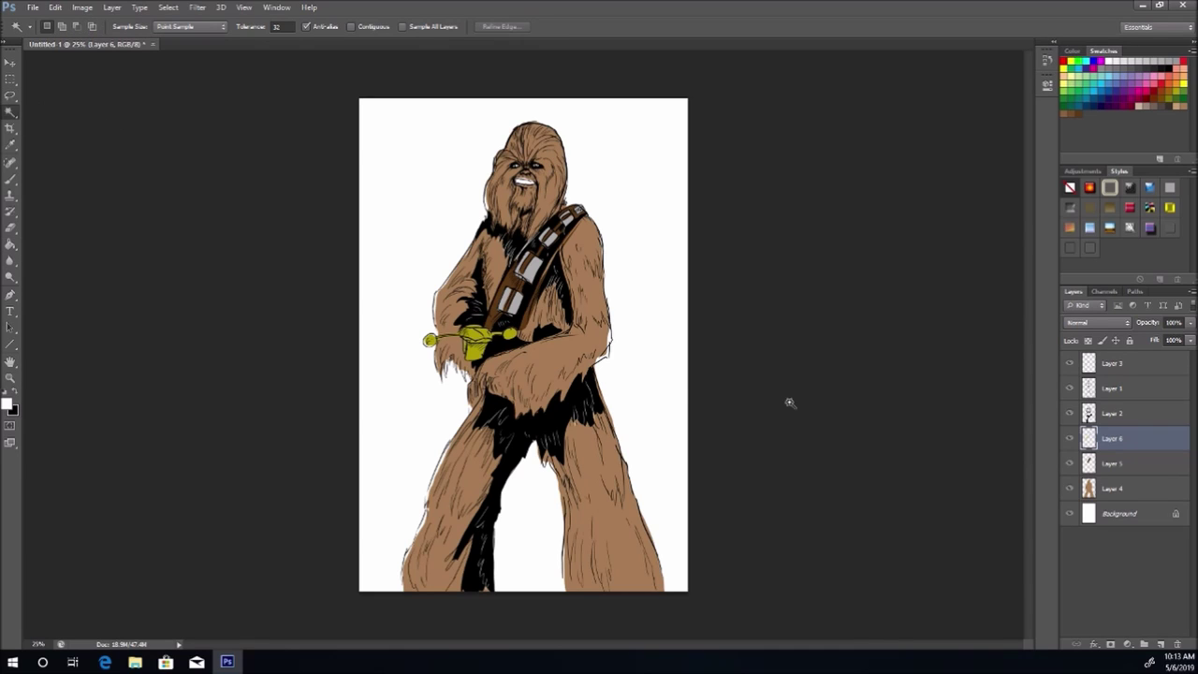
Step: On Layer 4, paint the uncoloured gaps along the outer edge of the weapon-side leg with sampled fur brown, using a 12 px hard brush
left_click(1123, 492)
left_click(10, 178)
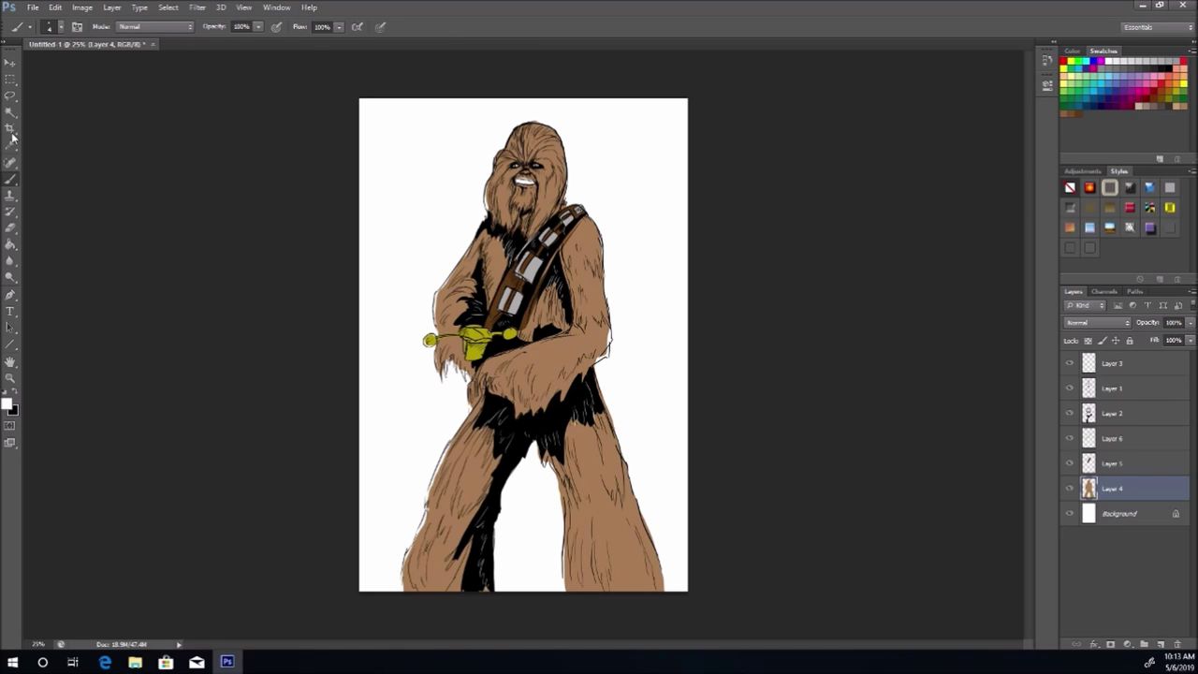
left_click(11, 142)
left_click(594, 277)
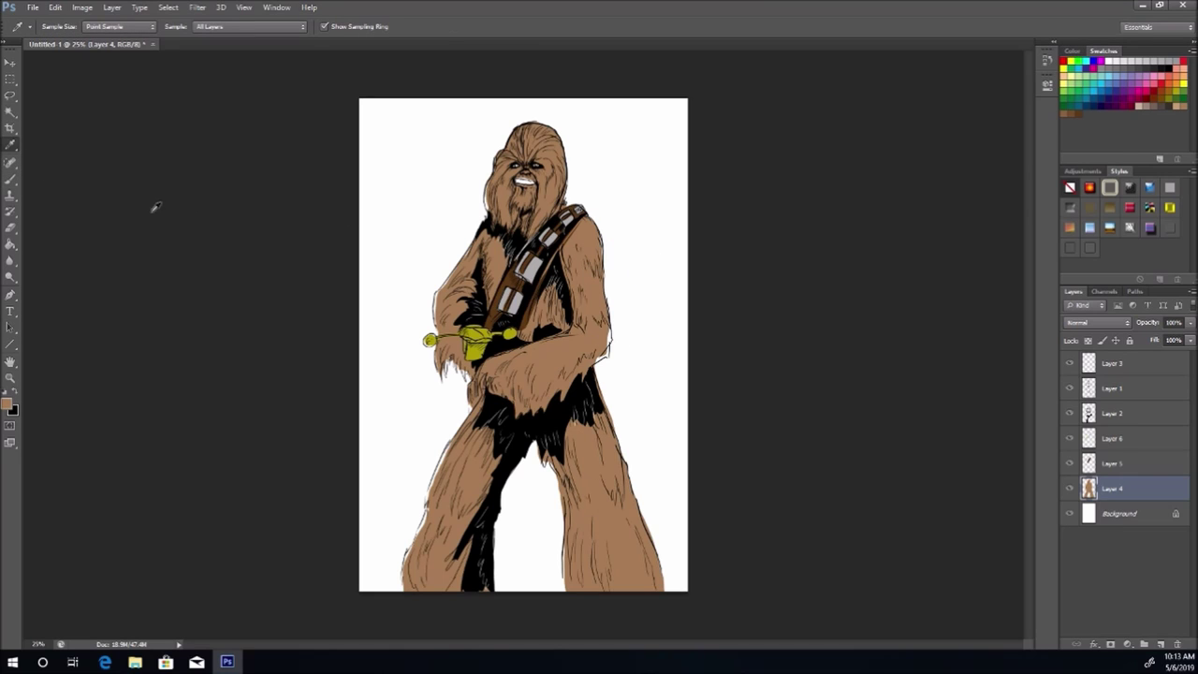
left_click(11, 178)
right_click(588, 299)
left_click(609, 327)
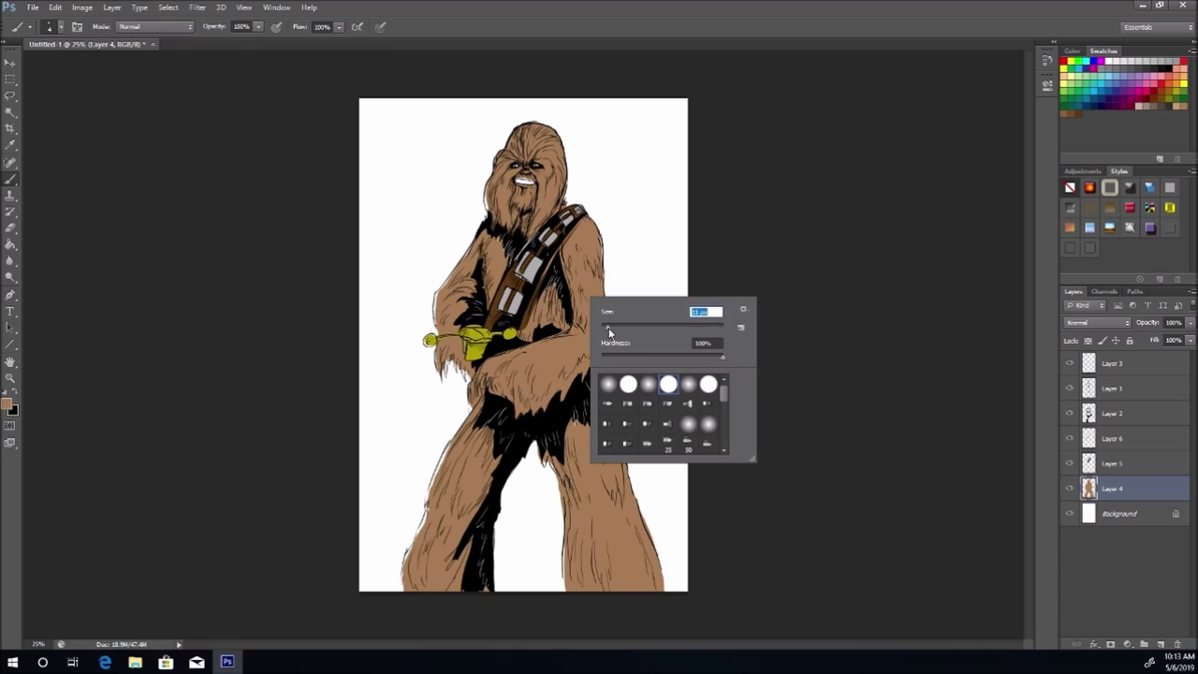
left_click(585, 301)
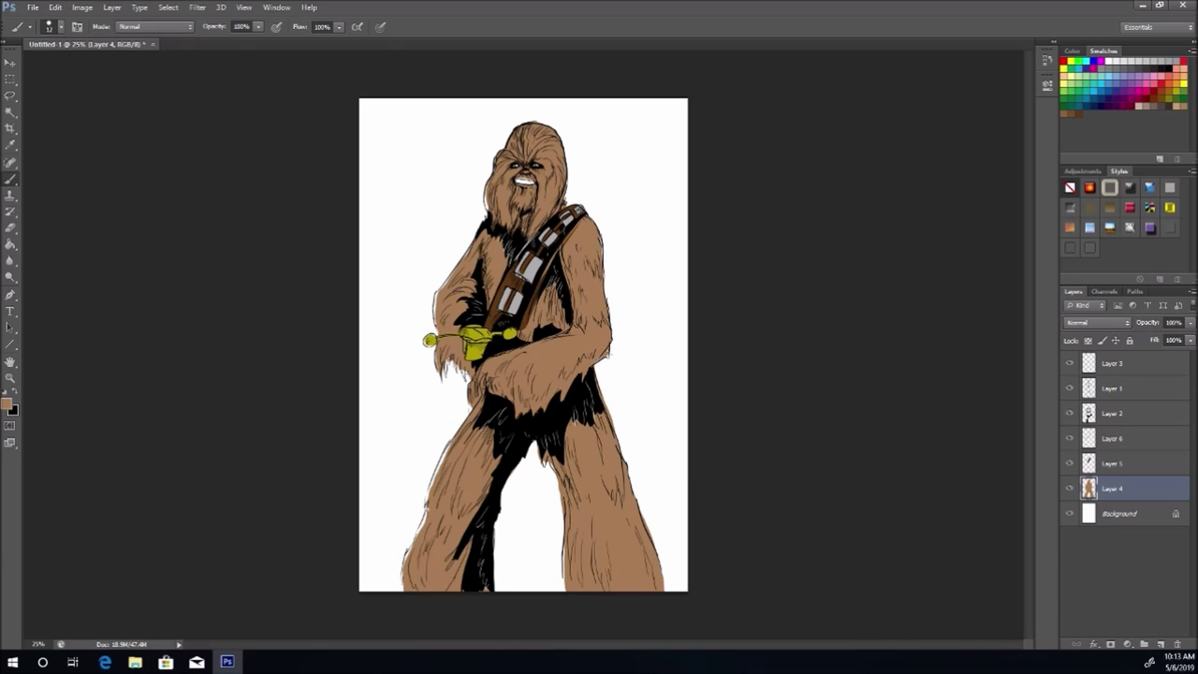
left_click_drag(446, 448, 433, 477)
left_click_drag(424, 517, 427, 512)
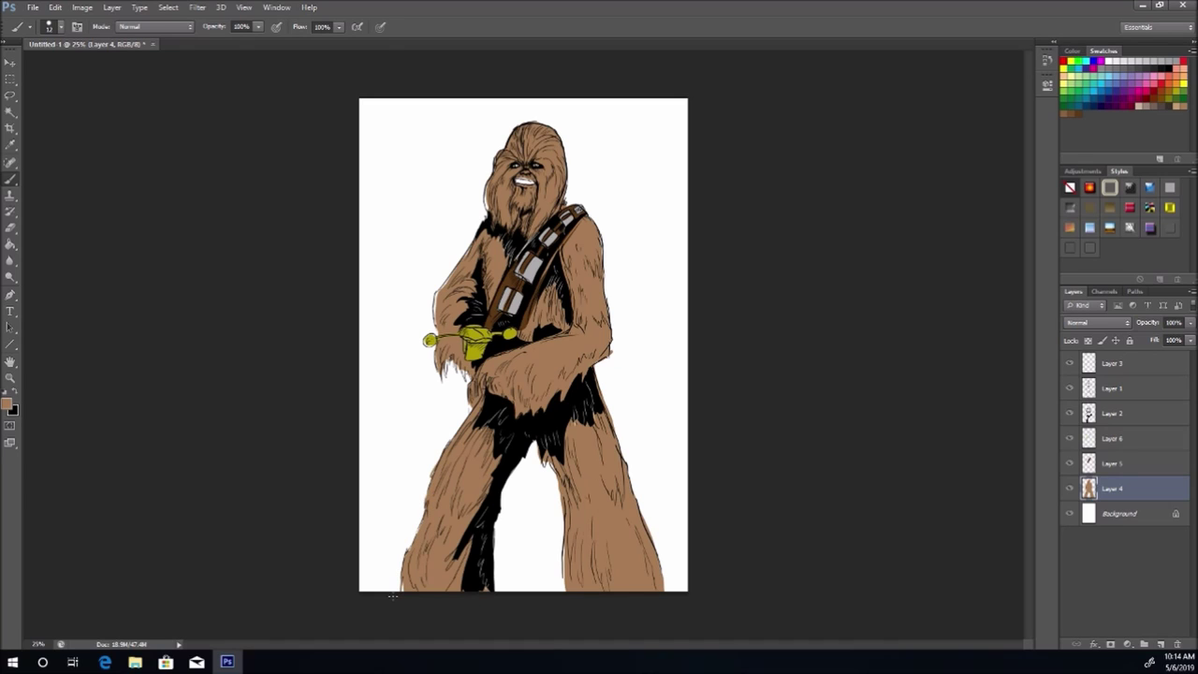
Step: Paint fur brown into the gaps around the weapon-side hand and elbow and along the other leg's inner edge
right_click(432, 398)
left_click(401, 496)
mouse_move(447, 361)
left_mouse_down()
mouse_move(445, 376)
mouse_move(466, 379)
left_mouse_up()
left_click_drag(433, 300, 429, 311)
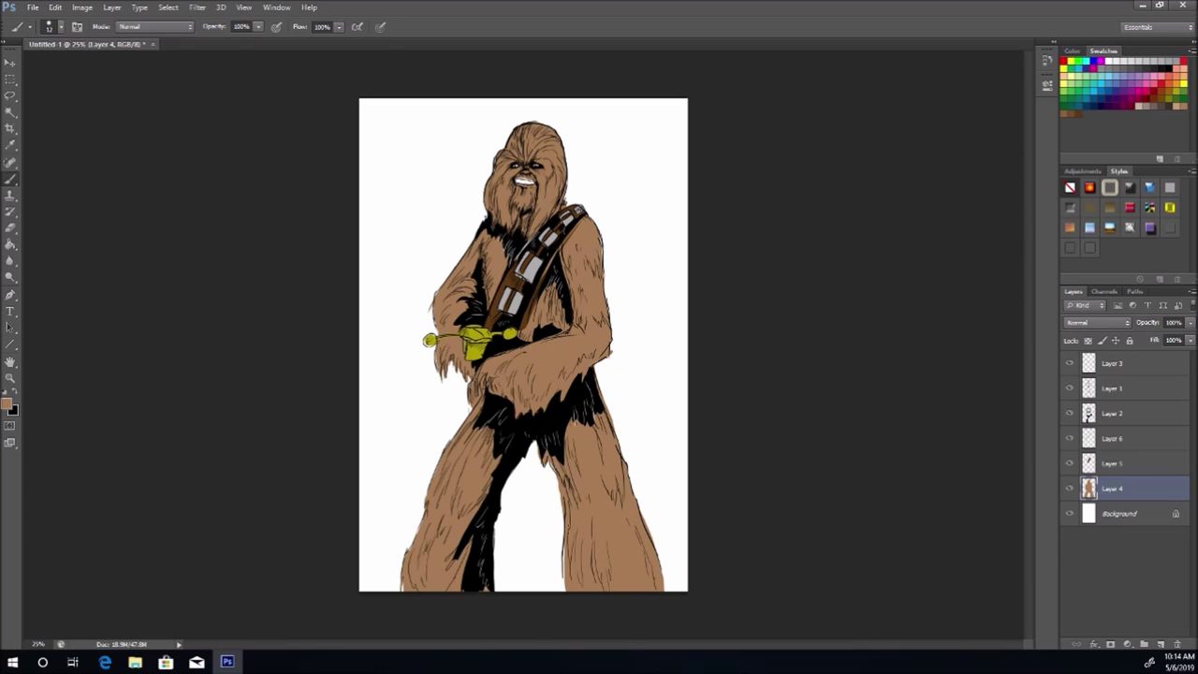
left_click_drag(564, 547, 563, 578)
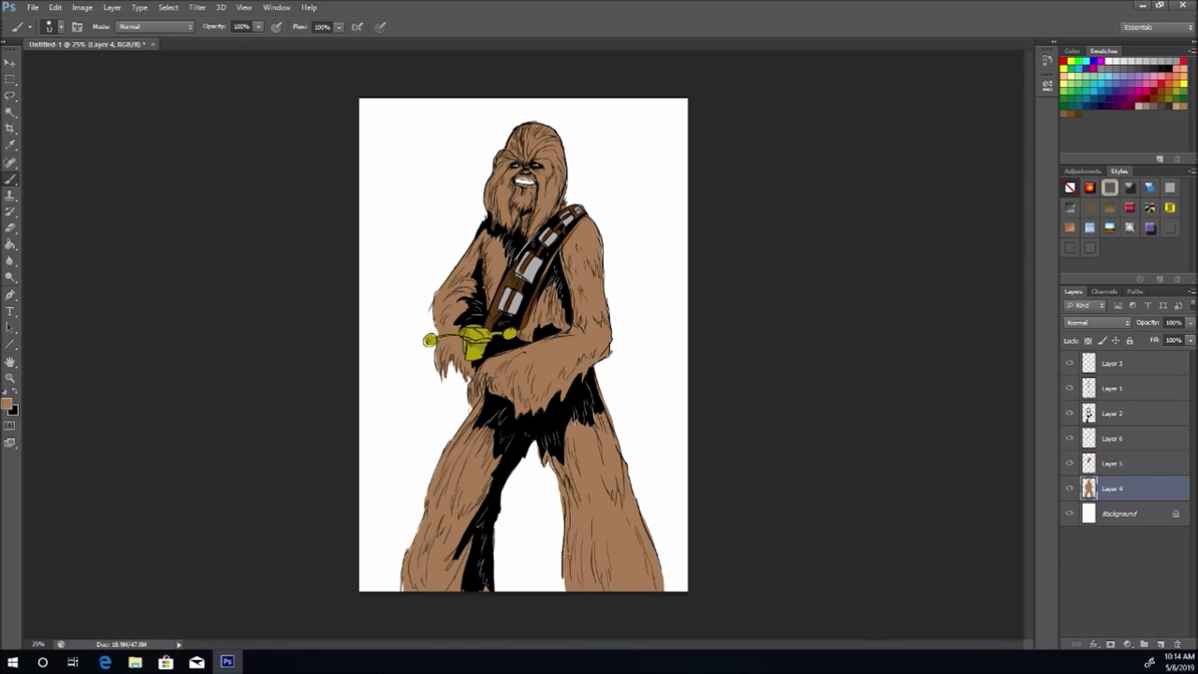
Step: Try the Multiply blend mode on Layer 3 and return it to Normal
left_click(1143, 362)
left_click(1131, 321)
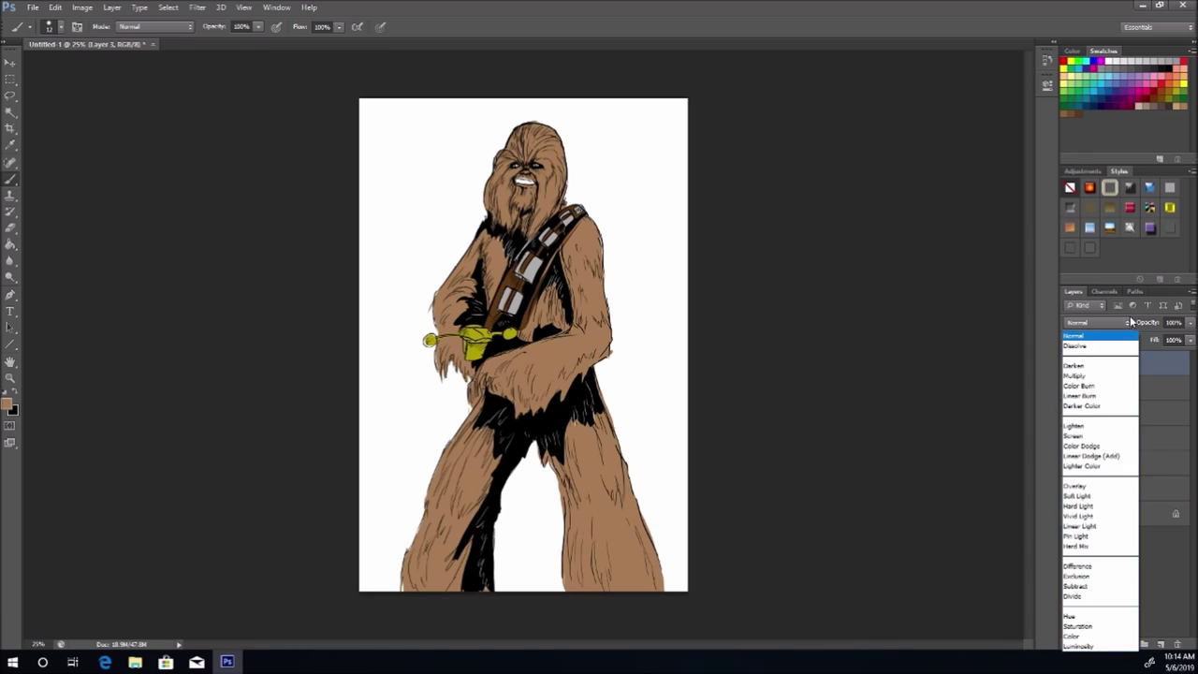
left_click(1086, 376)
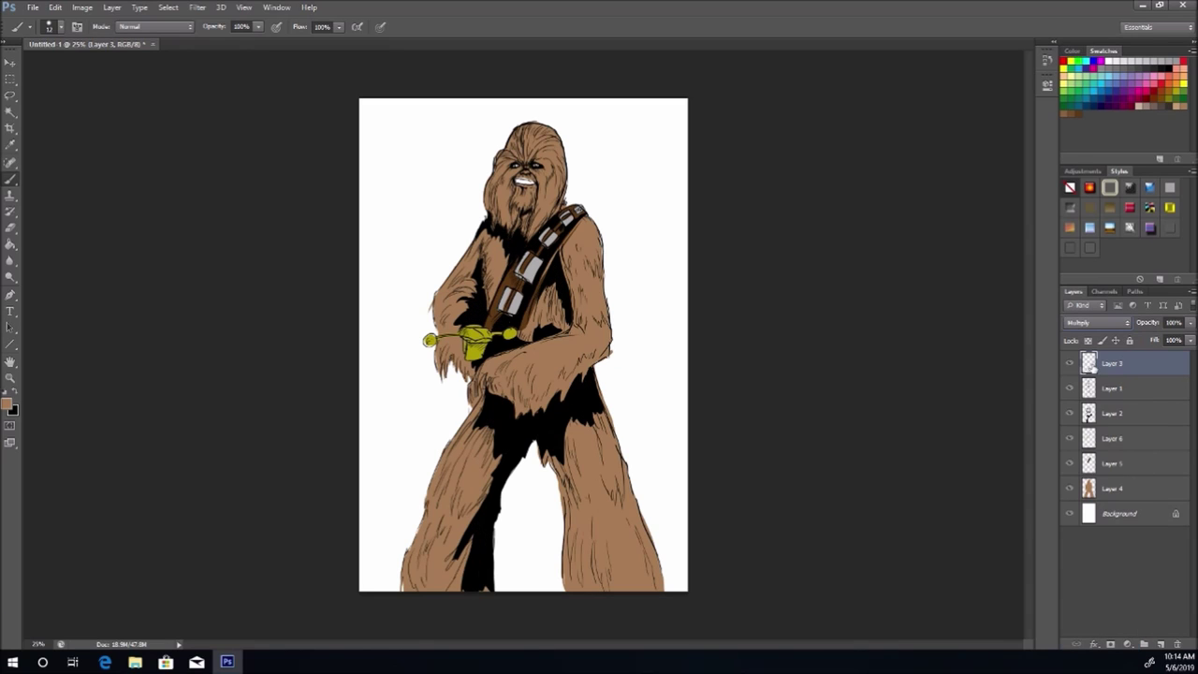
left_click(1128, 323)
left_click(1103, 343)
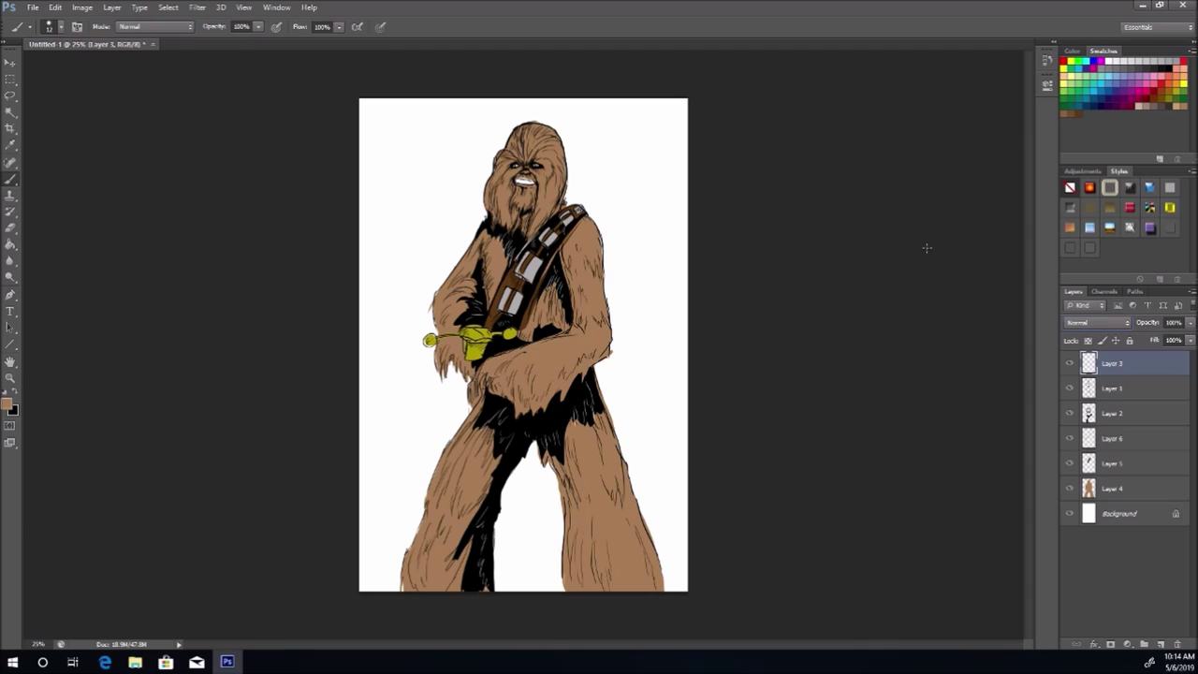
Step: Choose a grey-brown swatch and add two new layers, one above Layer 3 and one directly above Layer 4
left_click(10, 111)
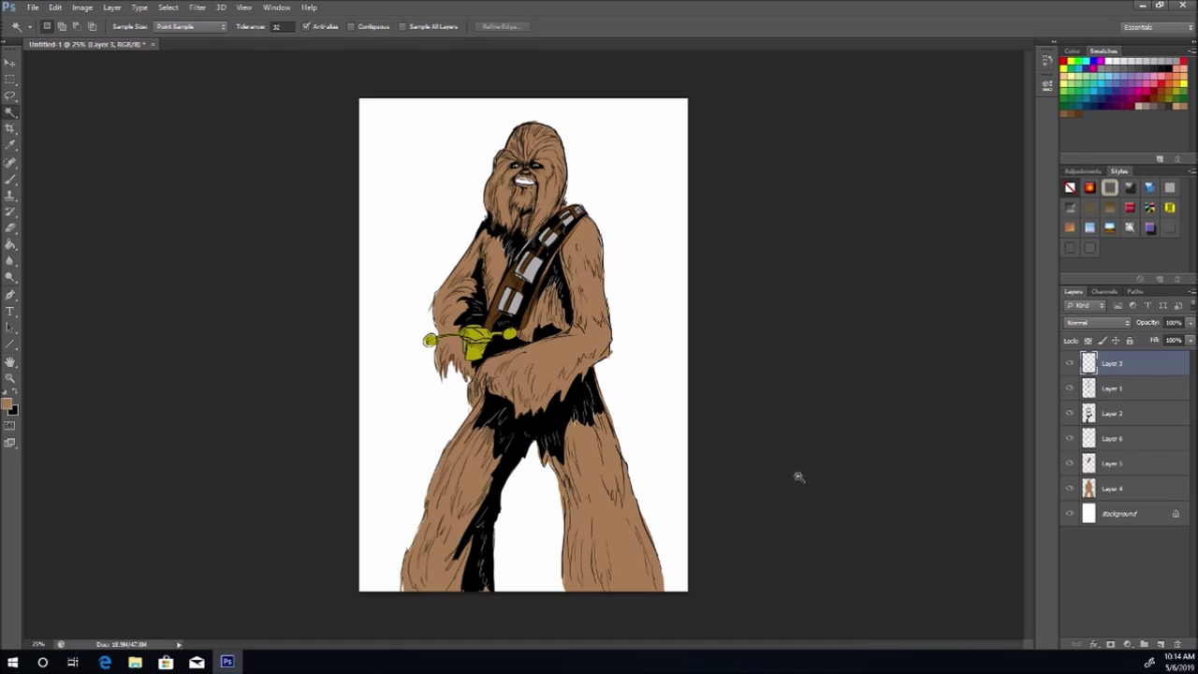
left_click(1153, 94)
left_click(1160, 644)
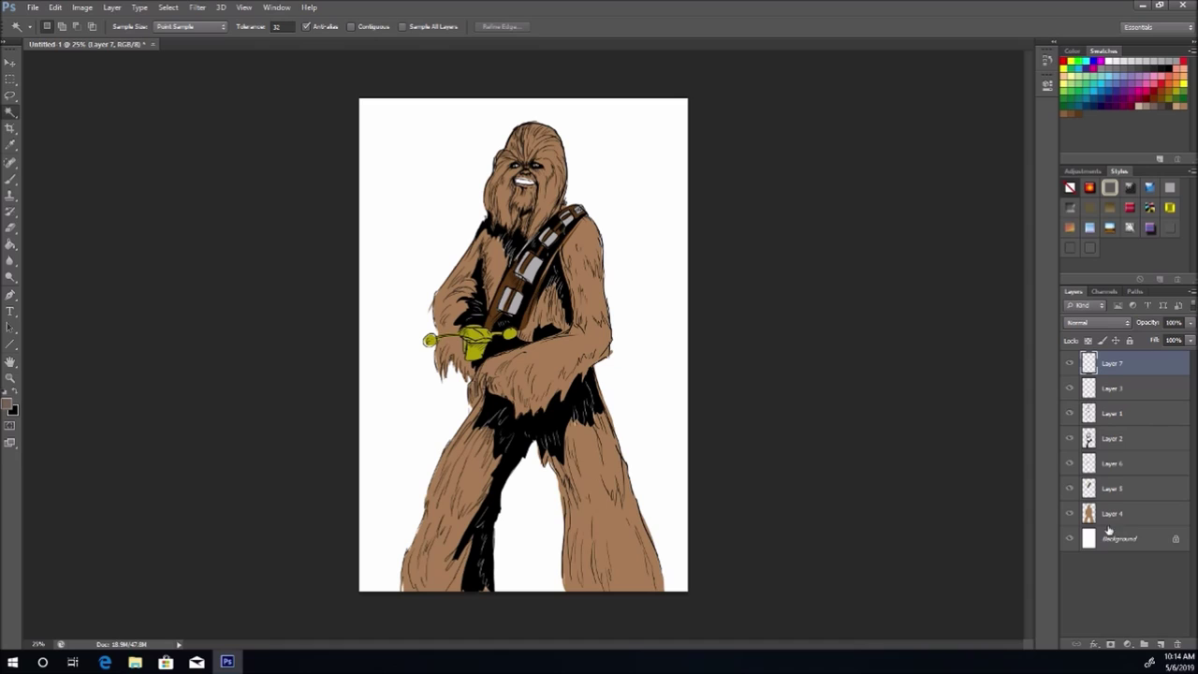
left_click(1120, 511)
left_click(1161, 644)
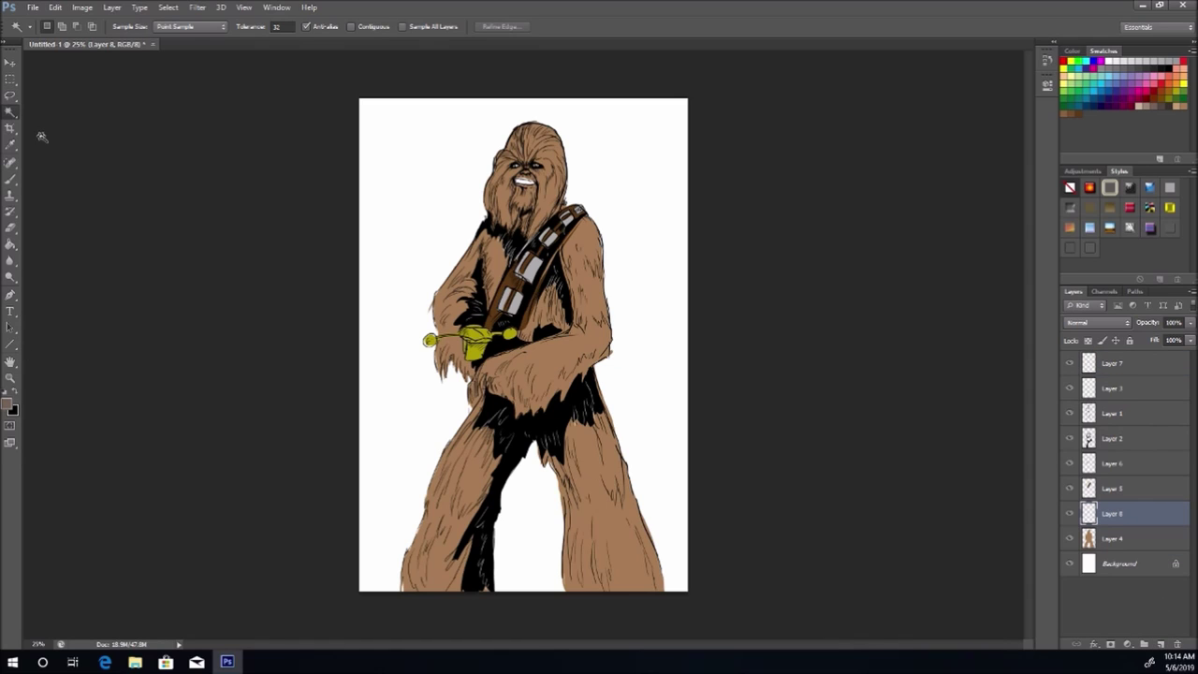
Step: Select the flat fur area on Layer 4 with the Magic Wand and set a soft round brush to 61 px and 39% opacity
left_click(1120, 541)
left_click(592, 433)
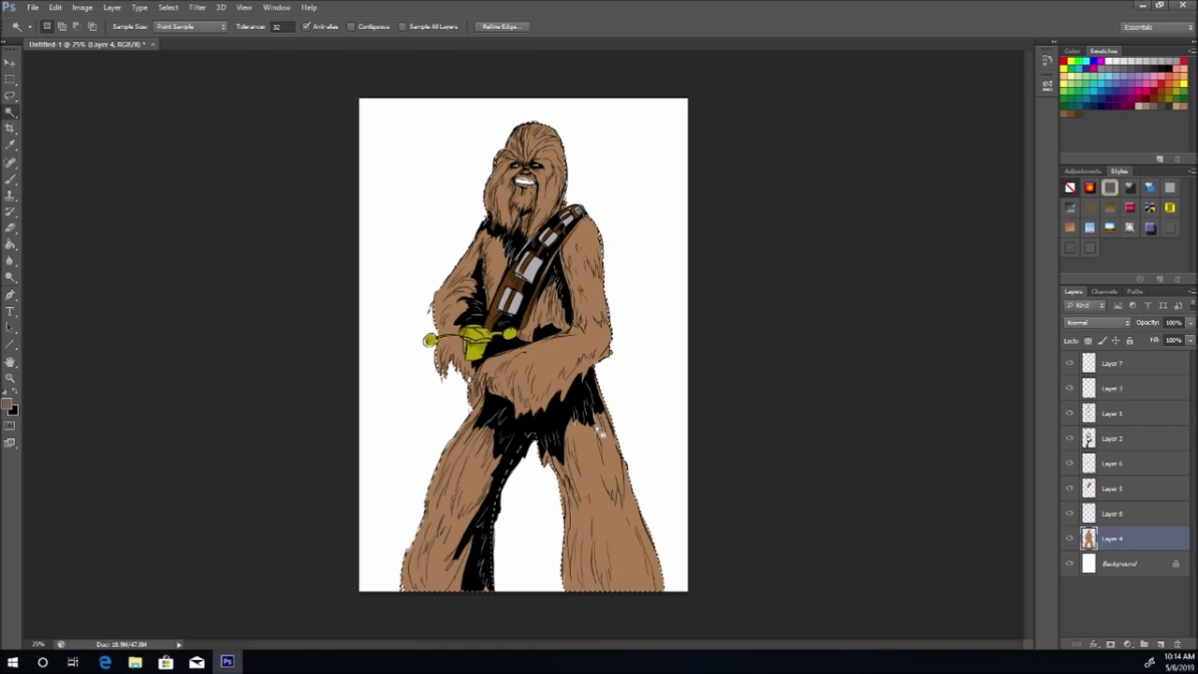
left_click(10, 178)
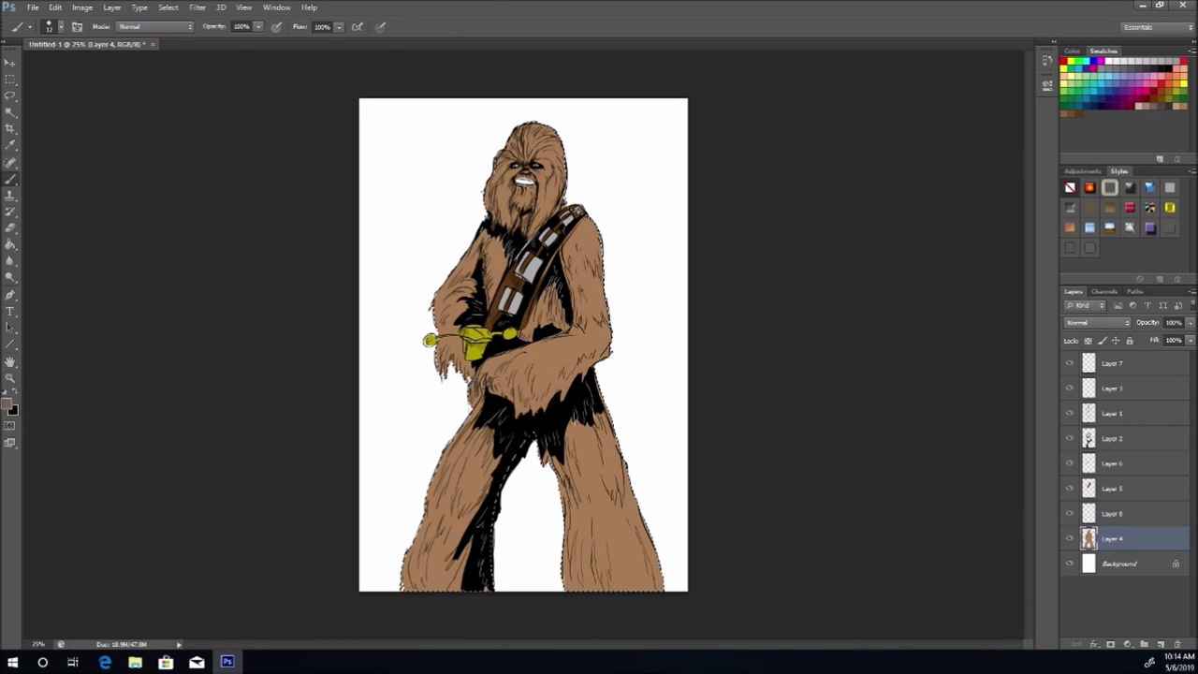
right_click(563, 198)
left_click(618, 282)
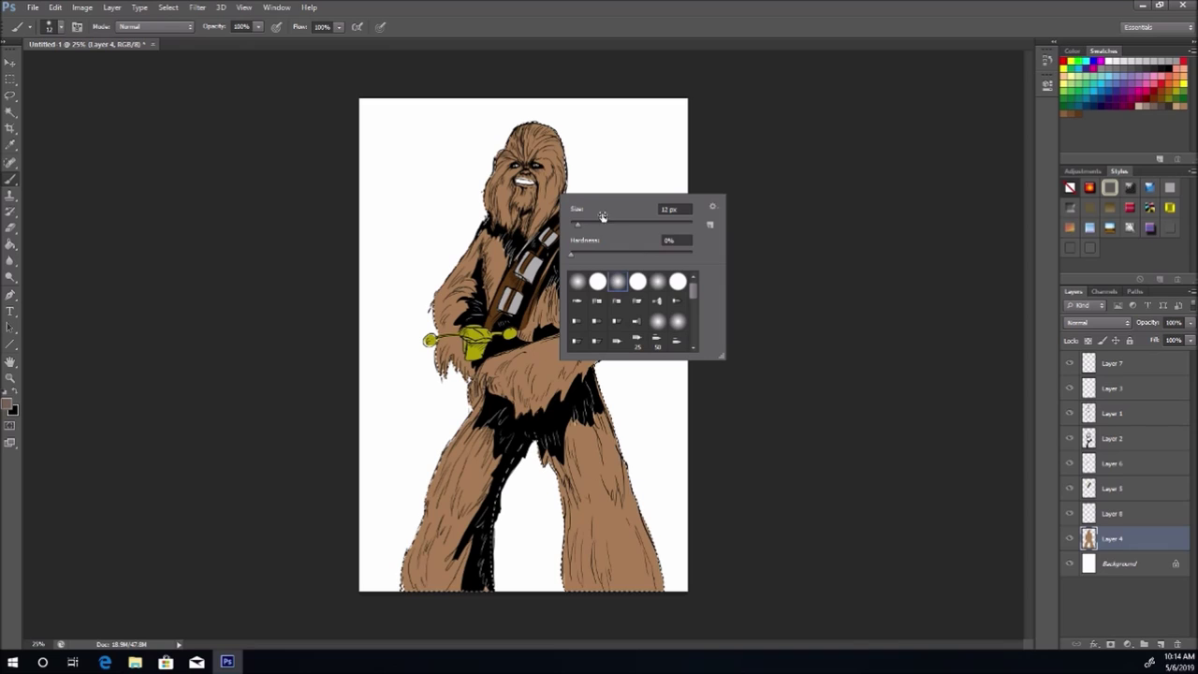
left_click_drag(578, 224, 608, 222)
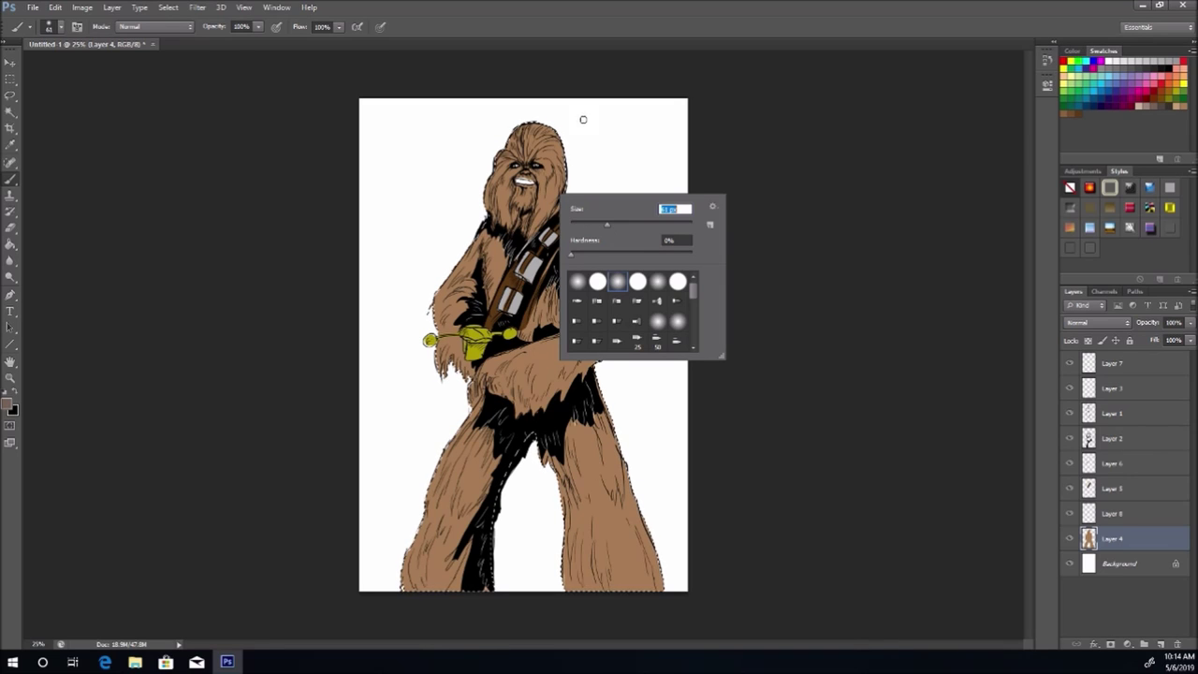
left_click(257, 27)
left_click(220, 41)
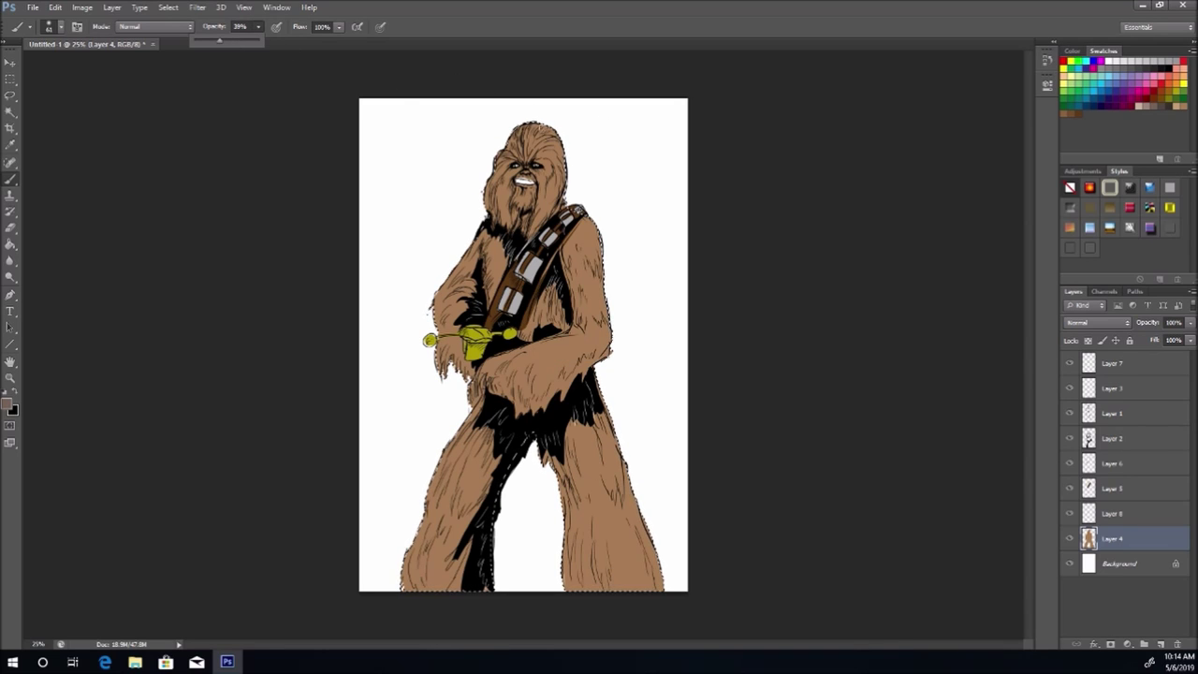
Step: Brush grey-brown shading over the fur on the head, chest, shoulder, arms and upper legs
left_click(532, 146)
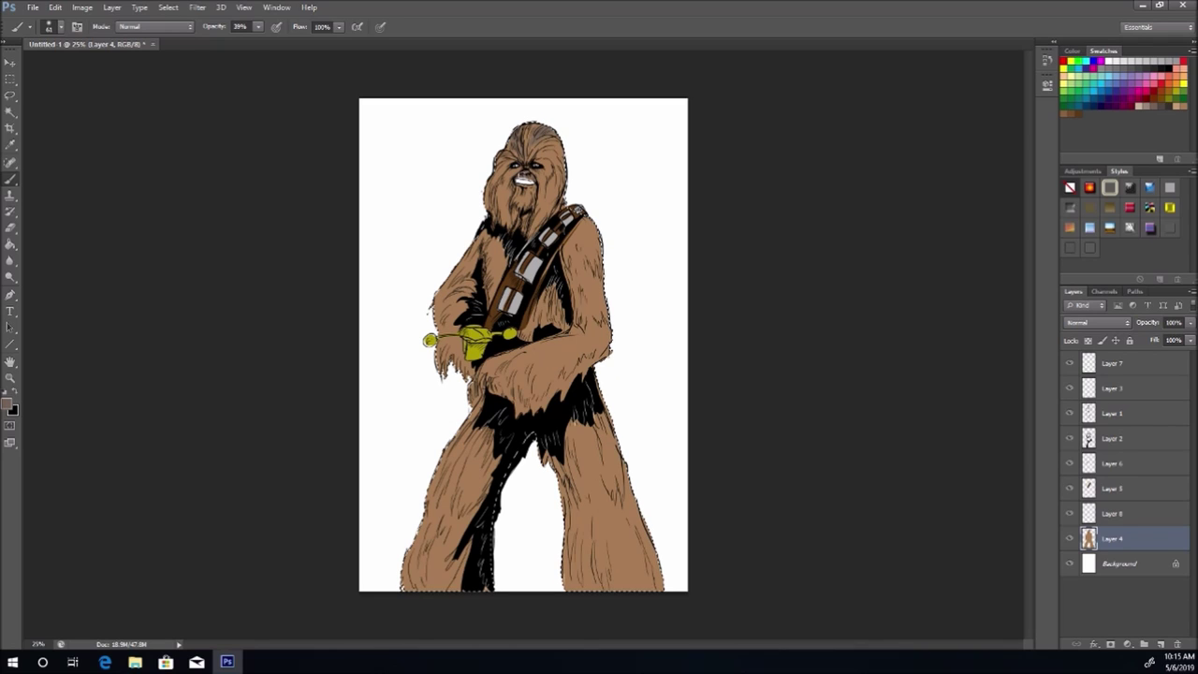
mouse_move(505, 248)
left_mouse_down()
mouse_move(497, 276)
mouse_move(504, 230)
mouse_move(466, 260)
mouse_move(486, 231)
mouse_move(497, 237)
mouse_move(494, 299)
left_mouse_up()
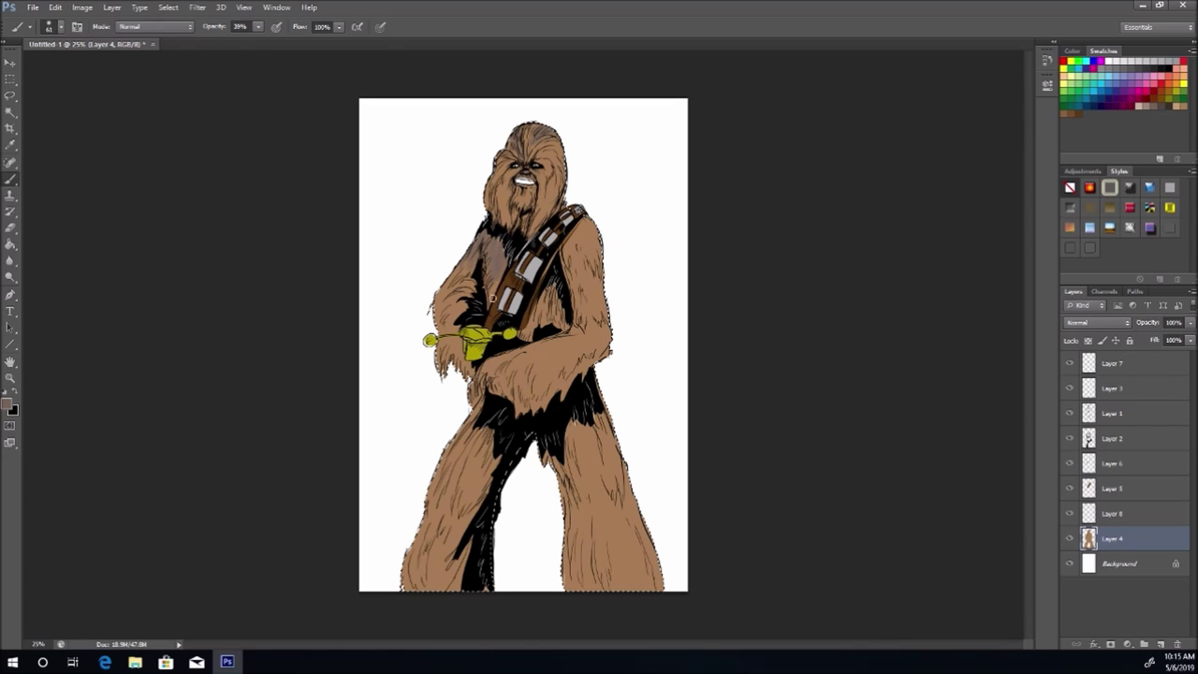
mouse_move(564, 245)
left_mouse_down()
mouse_move(575, 298)
mouse_move(570, 236)
mouse_move(583, 259)
mouse_move(592, 227)
left_mouse_up()
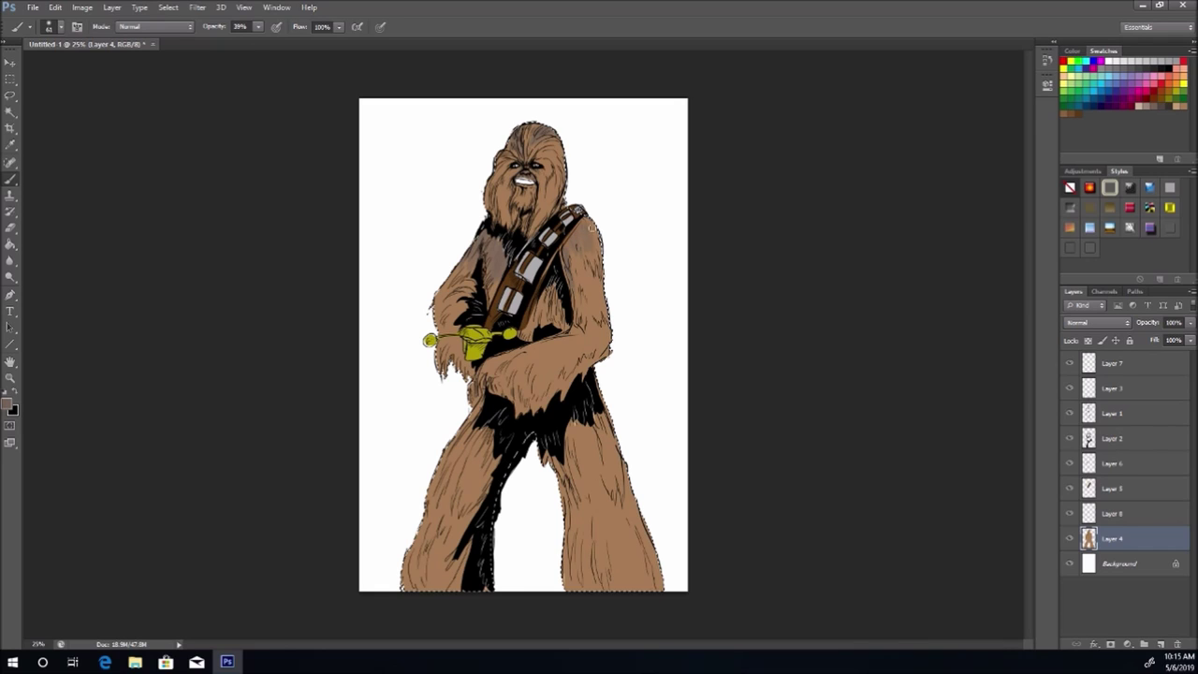
right_click(599, 267)
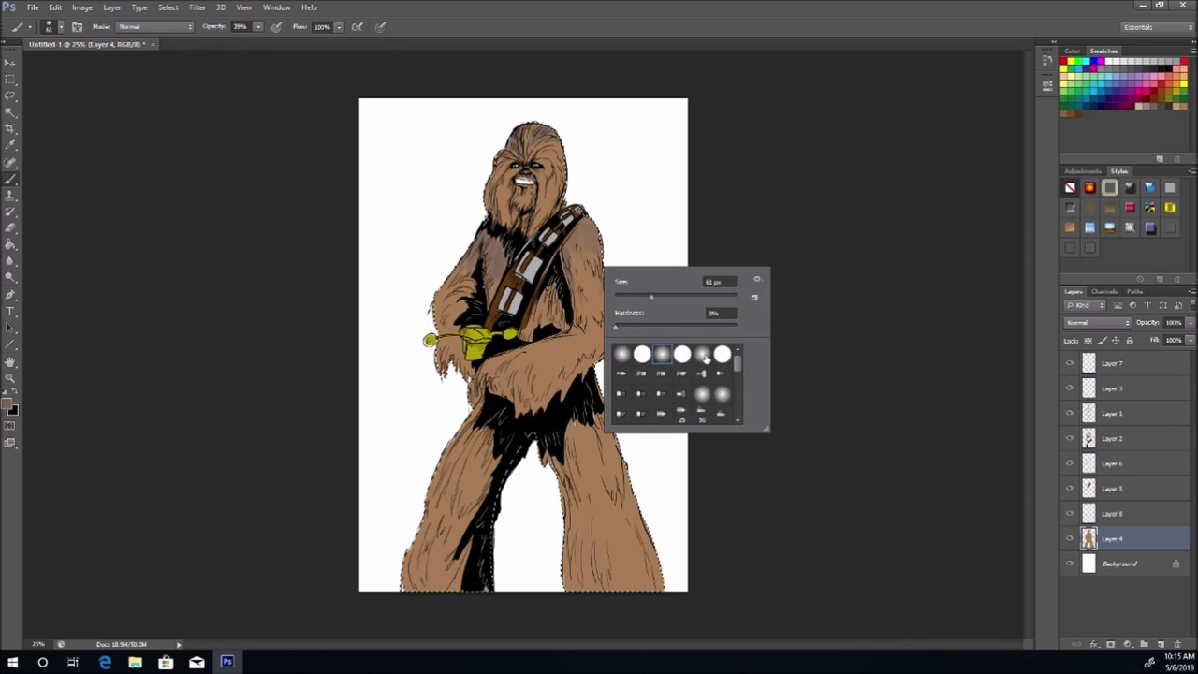
left_click(595, 299)
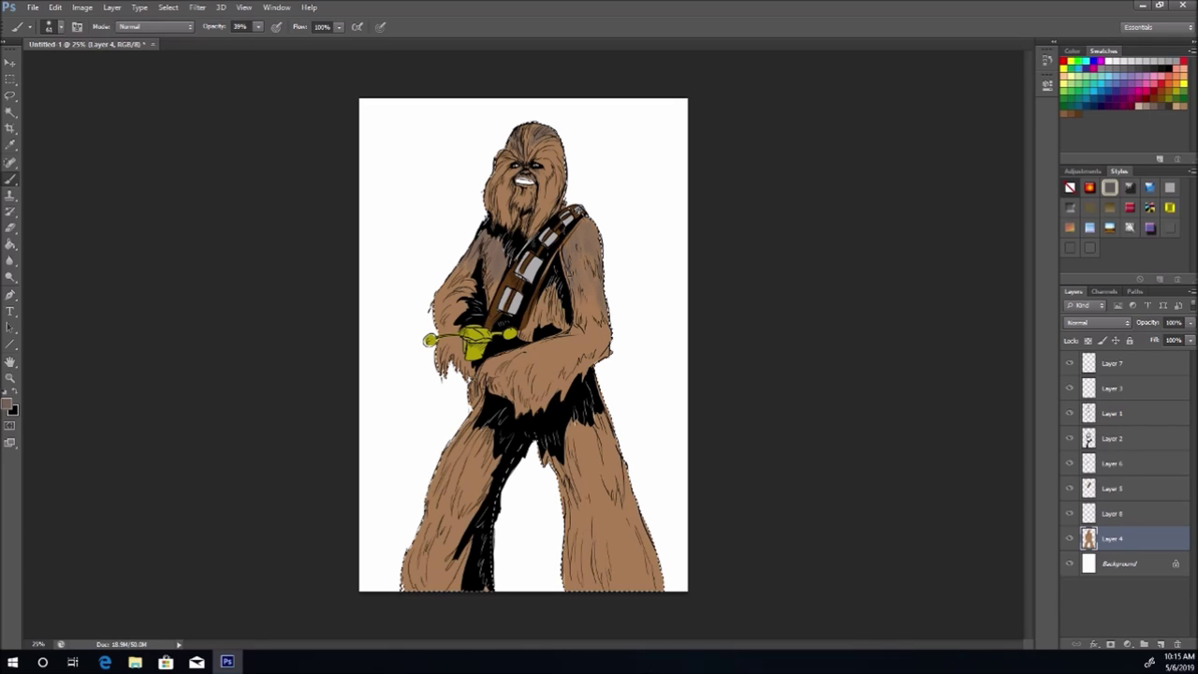
mouse_move(570, 275)
left_mouse_down()
mouse_move(574, 310)
mouse_move(595, 327)
left_mouse_up()
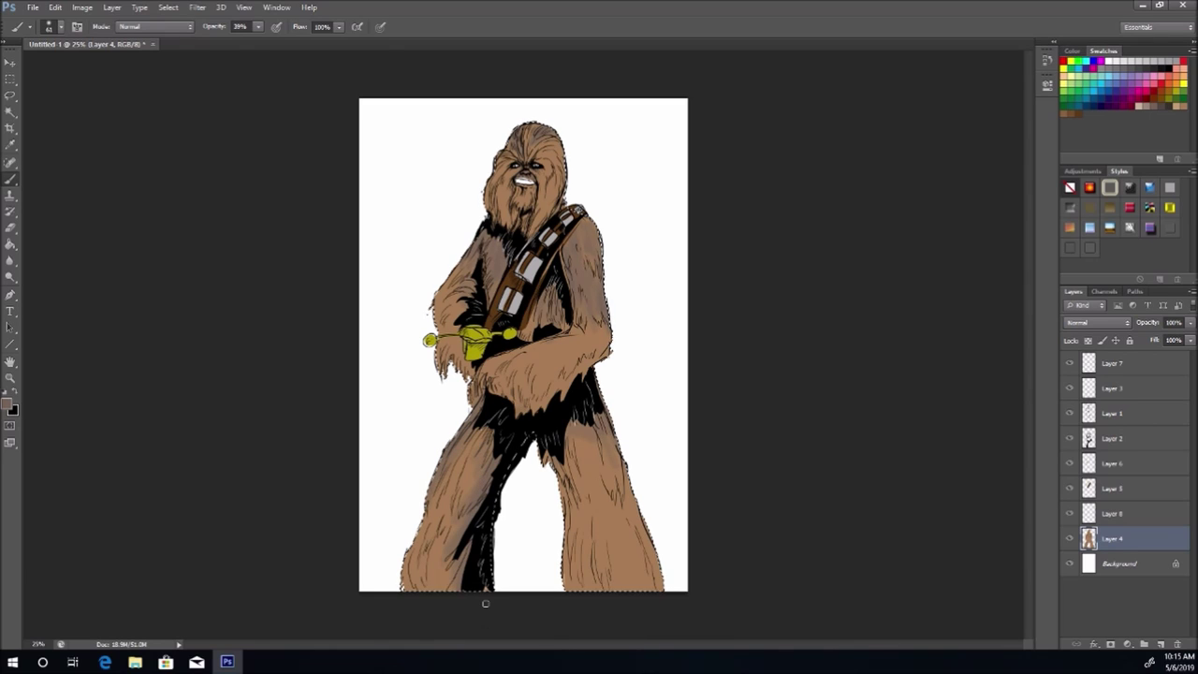
Step: Brush light tan highlights over the fur with a 24 px soft brush, and clear the selection
left_click(1182, 116)
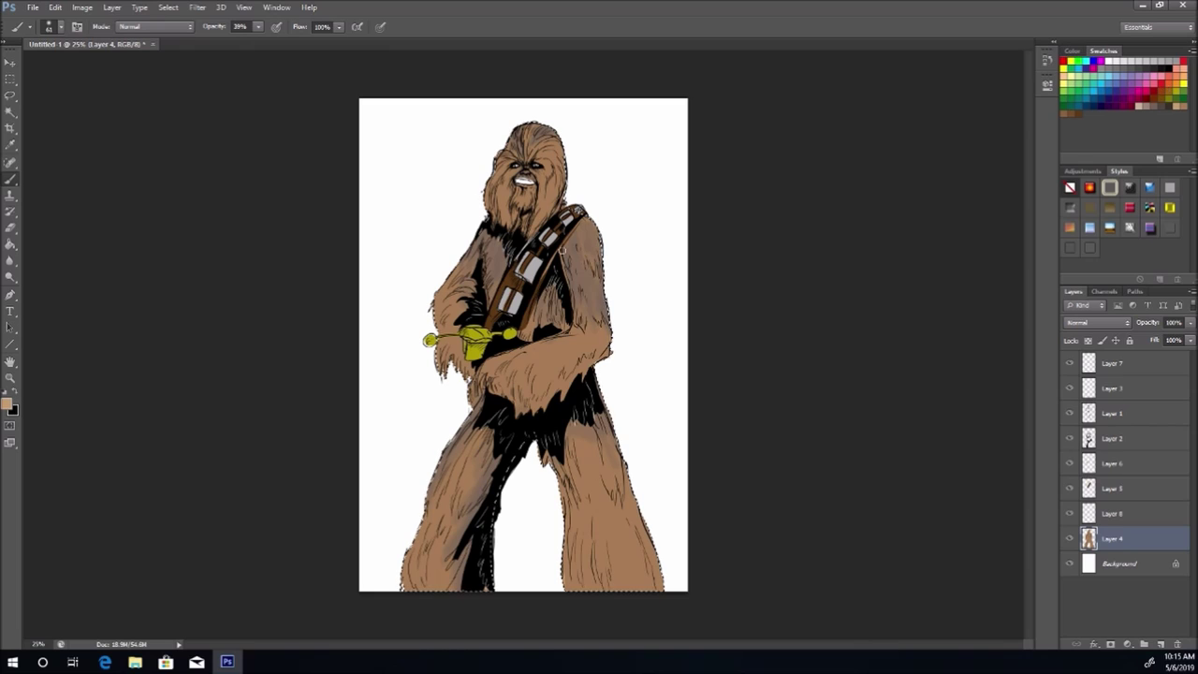
right_click(611, 322)
left_click(579, 332)
left_click(587, 276)
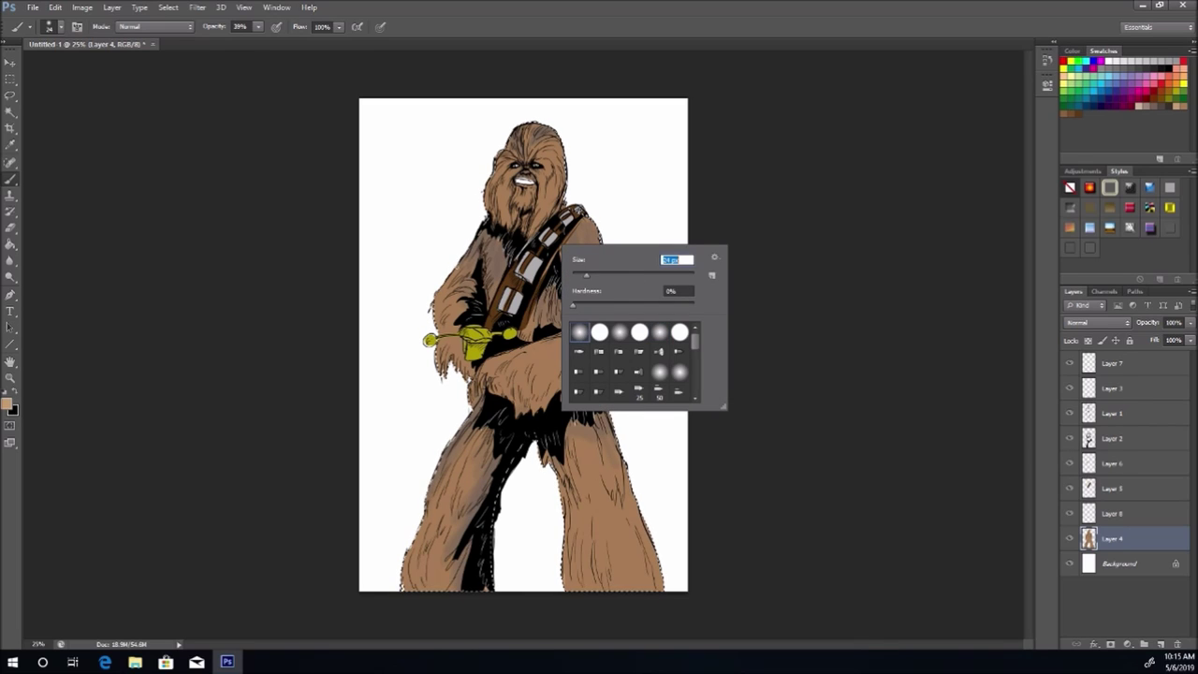
key("Return")
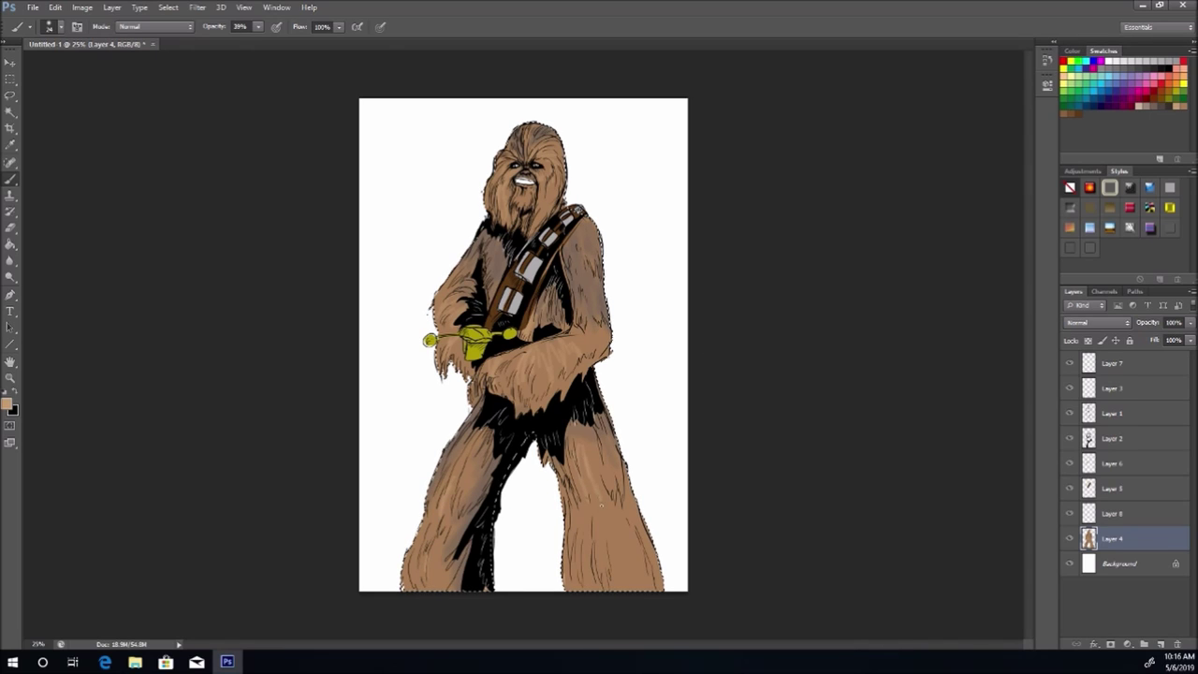
left_click(11, 112)
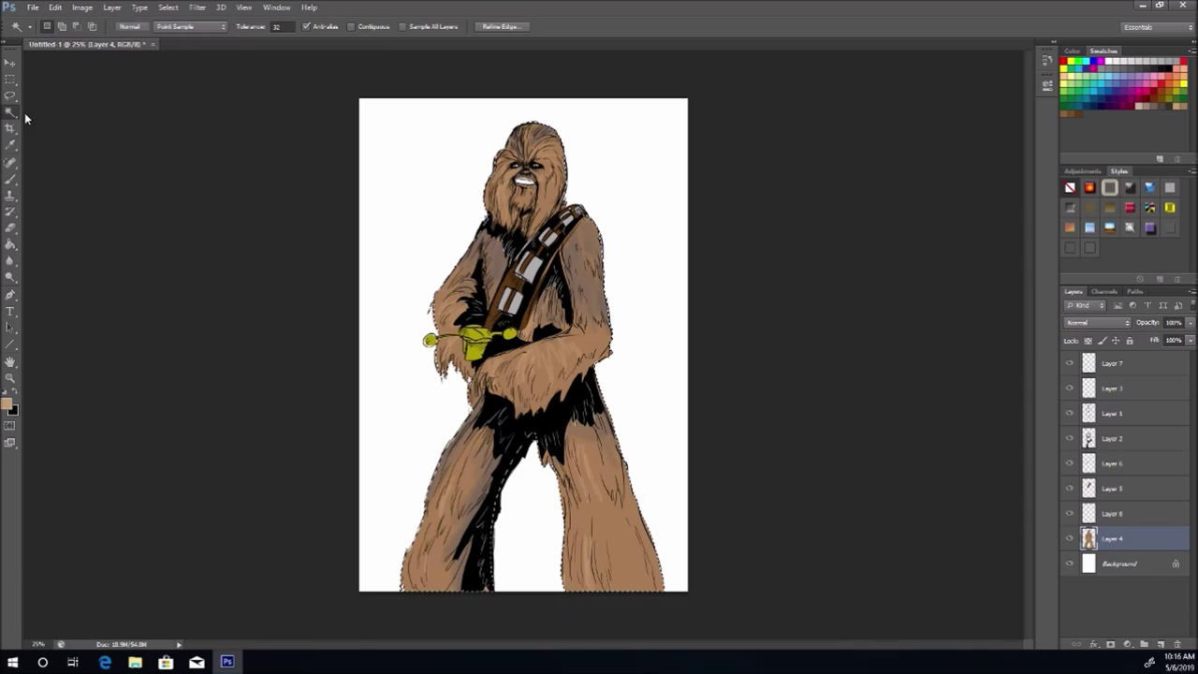
key("ctrl+d")
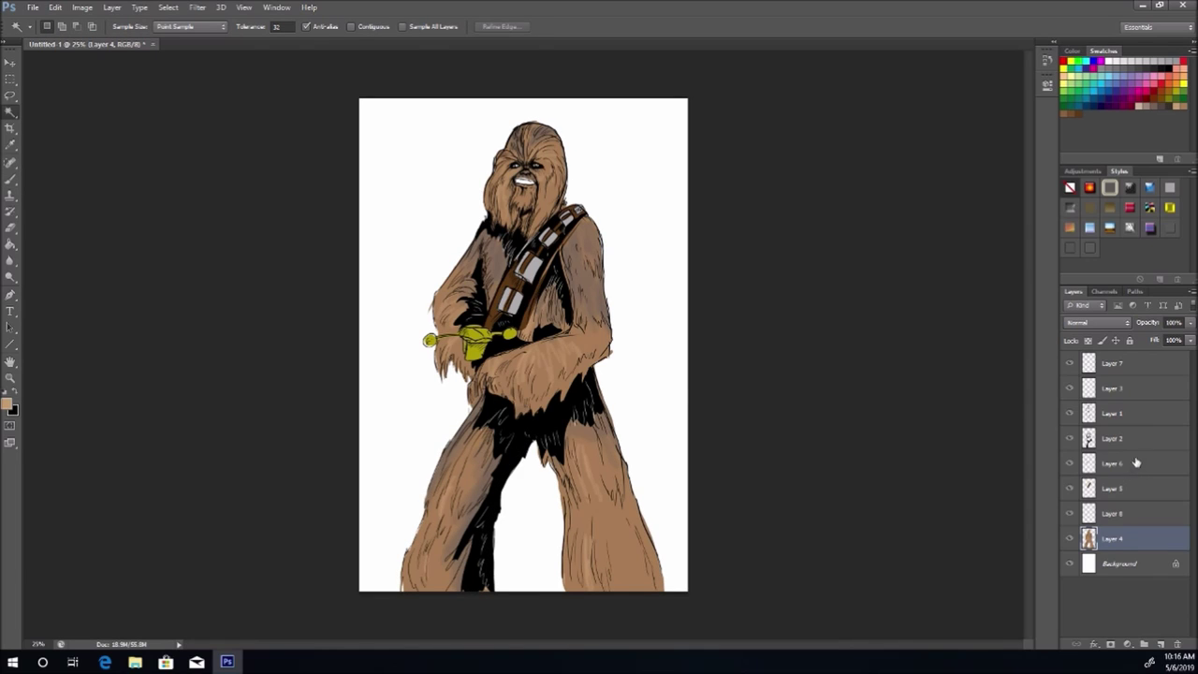
Step: On Layer 2, sign the drawing and date it 19 beside the forearm in black, using a 7 px hard brush at 100% opacity
left_click(1133, 428)
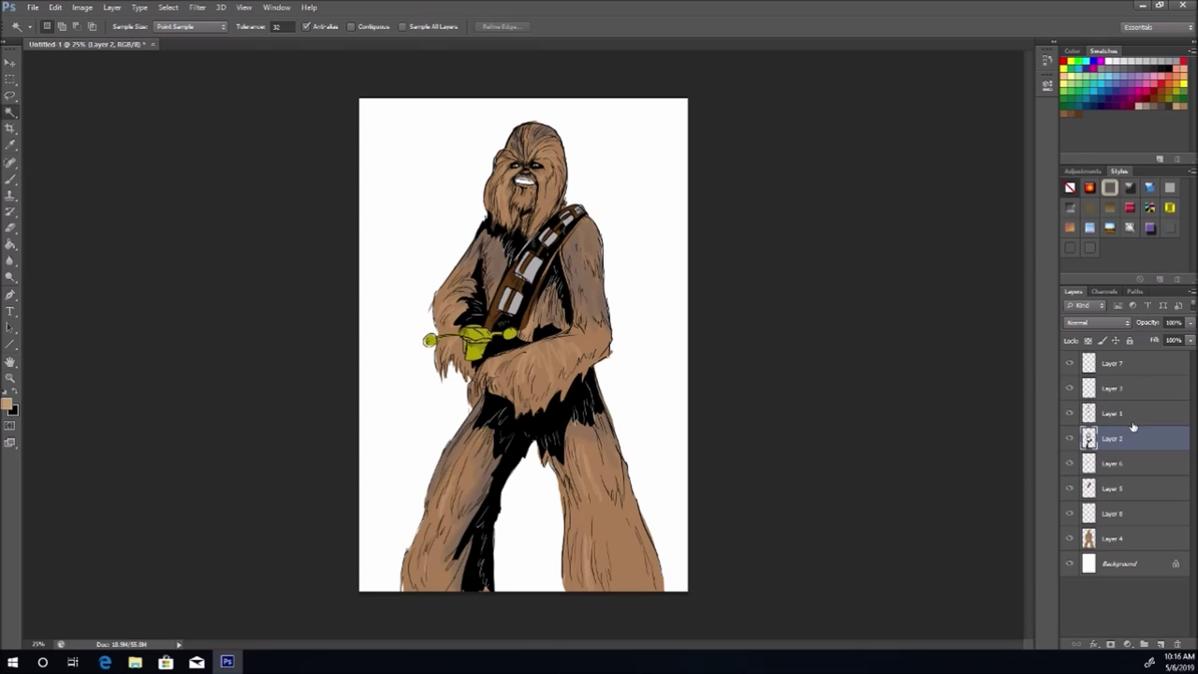
left_click(19, 391)
left_click(16, 178)
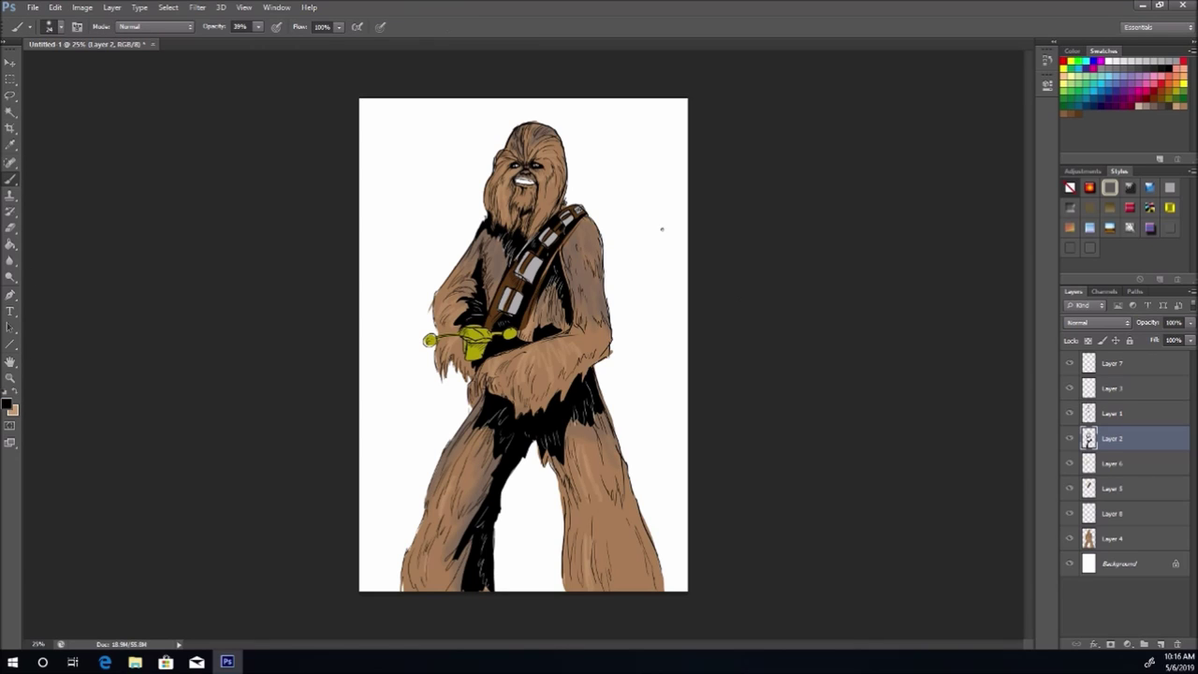
right_click(627, 286)
left_click(710, 374)
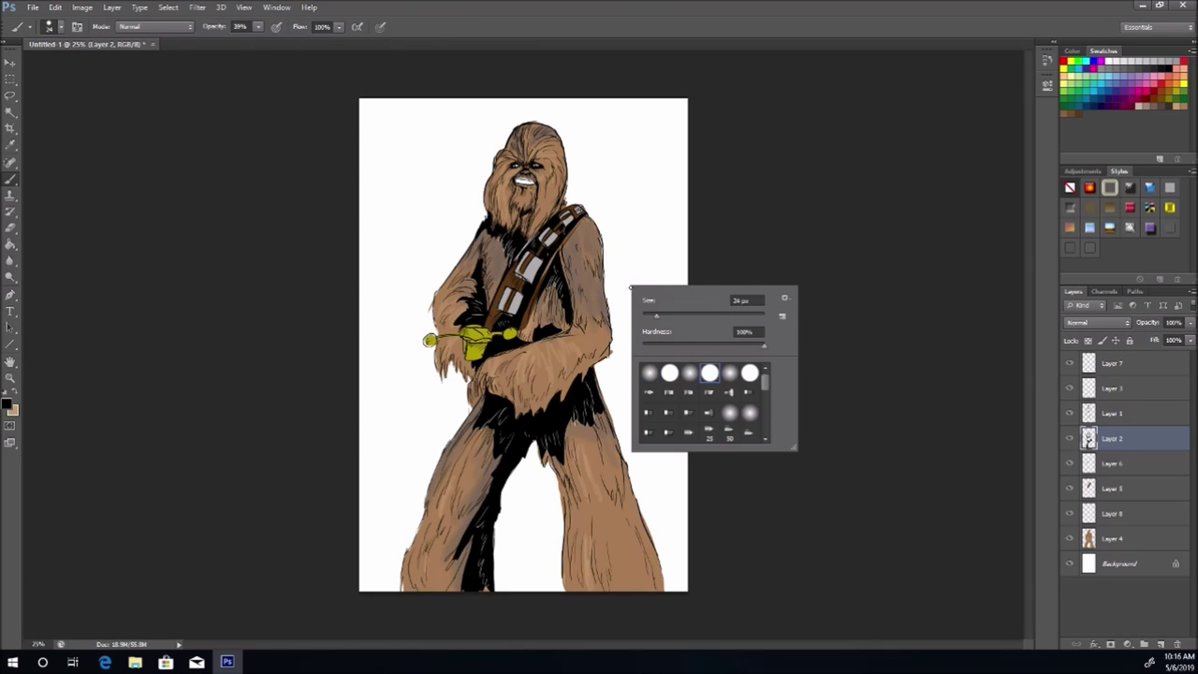
left_click(257, 26)
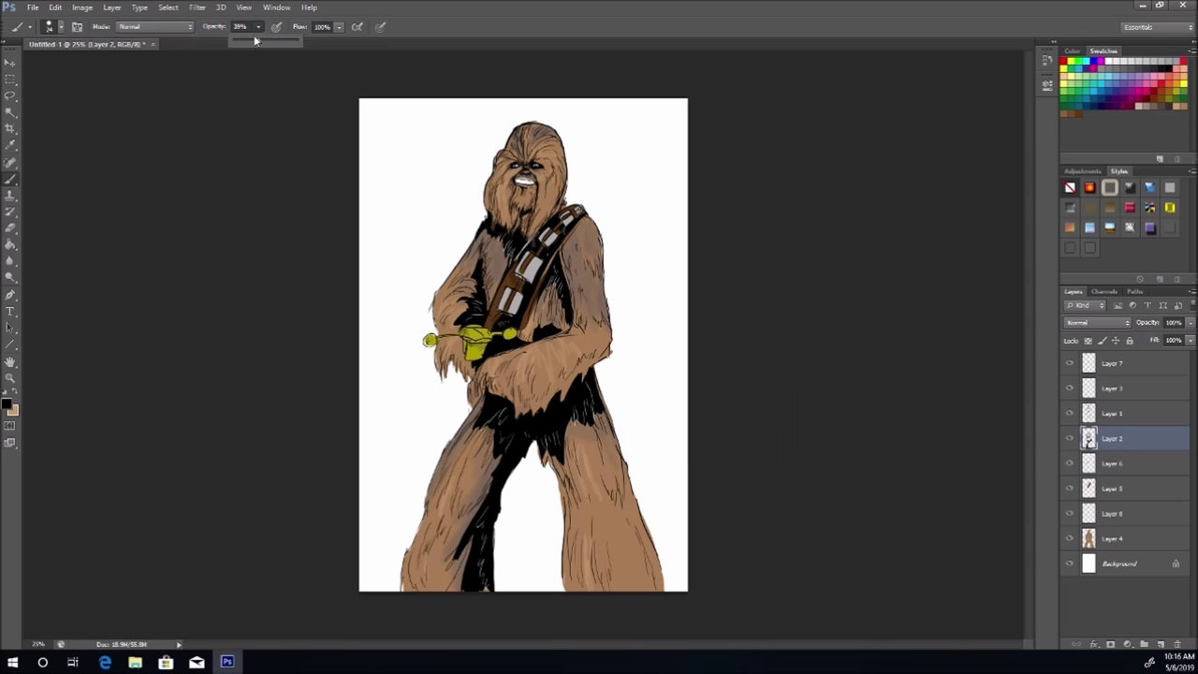
left_click_drag(253, 41, 368, 36)
right_click(662, 248)
left_click_drag(687, 281, 676, 280)
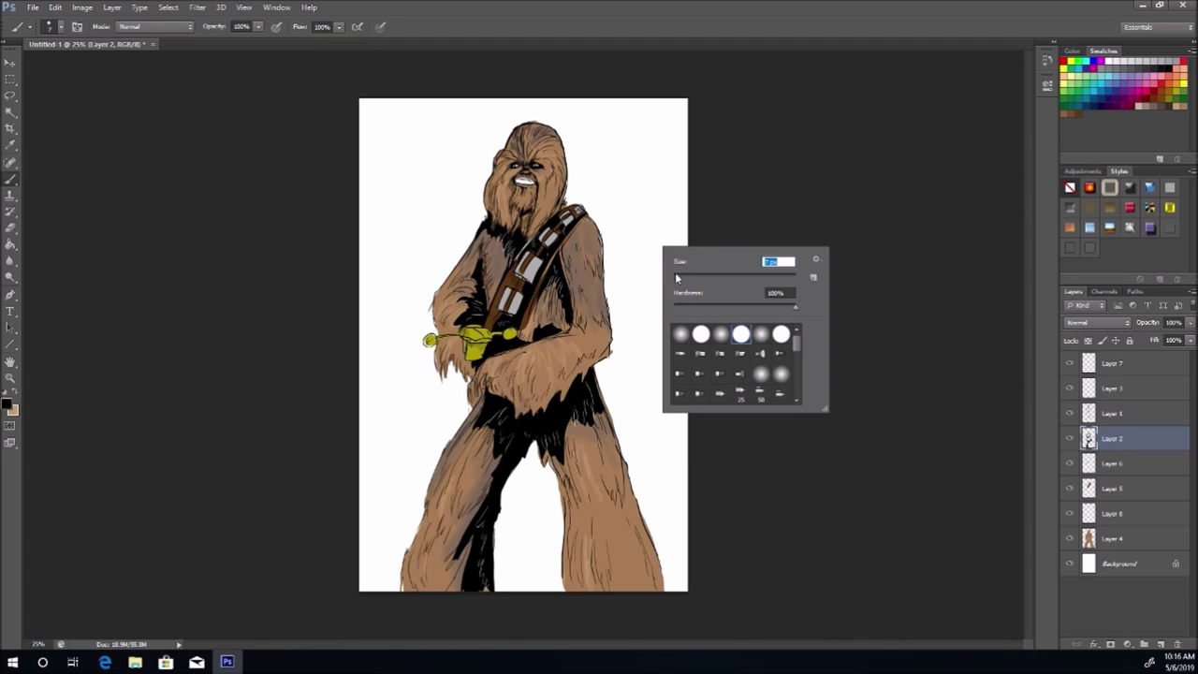
left_click_drag(629, 328, 636, 365)
mouse_move(632, 369)
left_mouse_down()
mouse_move(655, 398)
mouse_move(635, 426)
mouse_move(652, 433)
mouse_move(624, 397)
left_mouse_up()
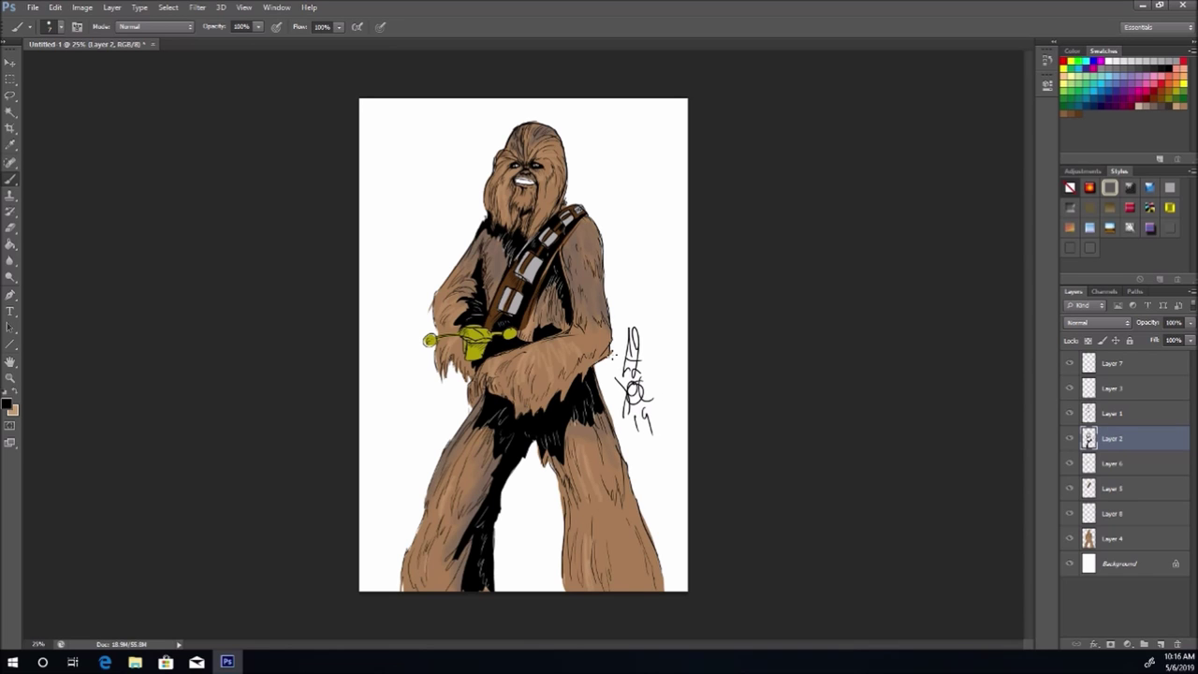